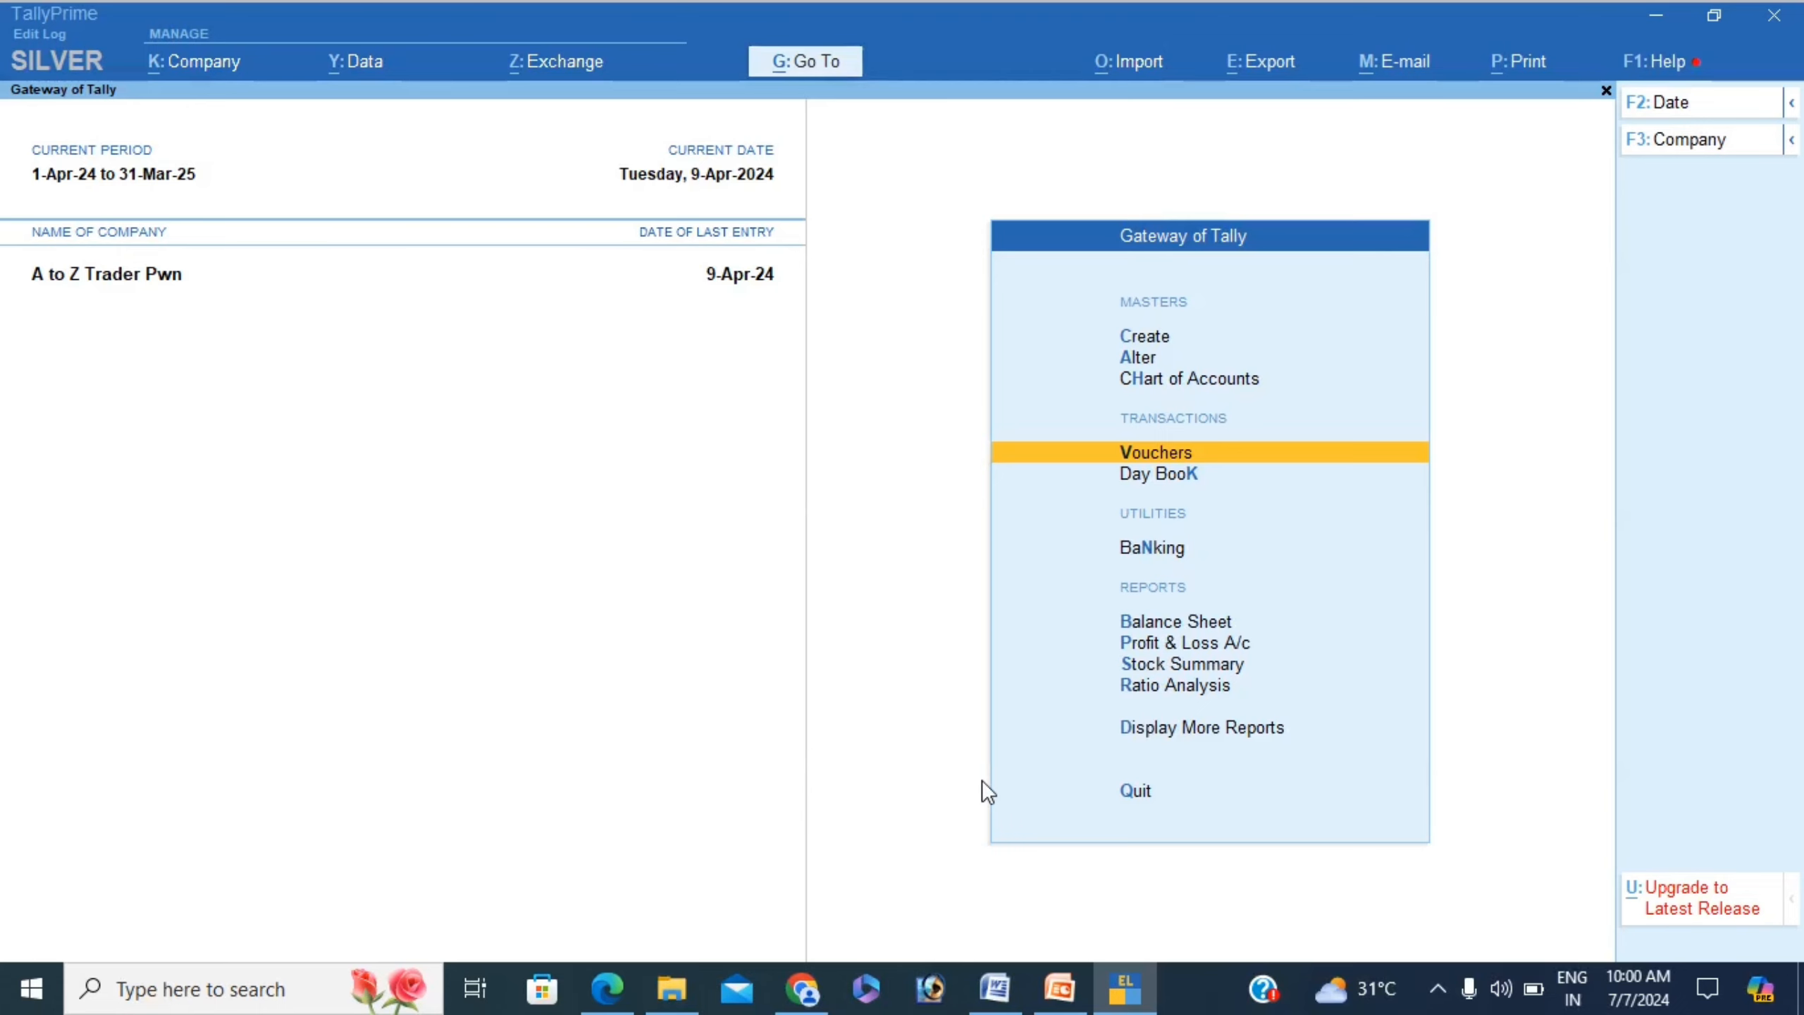
Start a new sales voucher, review the Dispatch Details fields in its additional details, and leave them blank
key("Return")
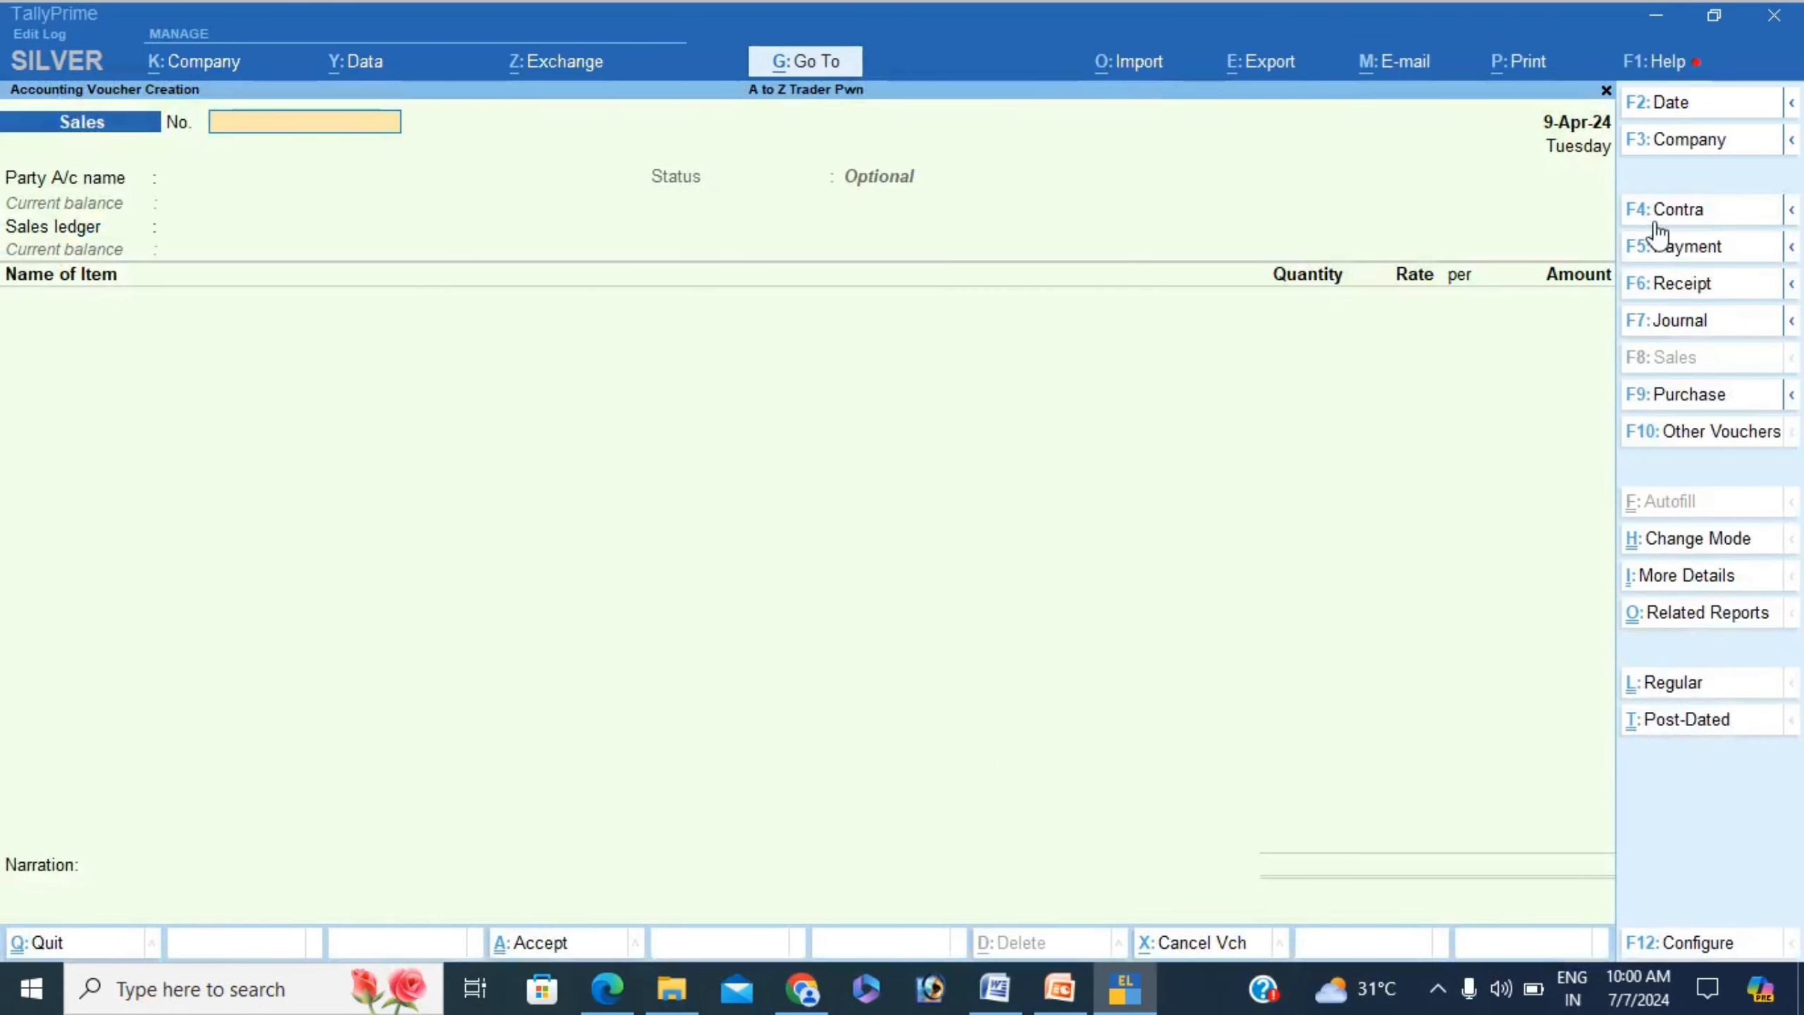
left_click(1695, 580)
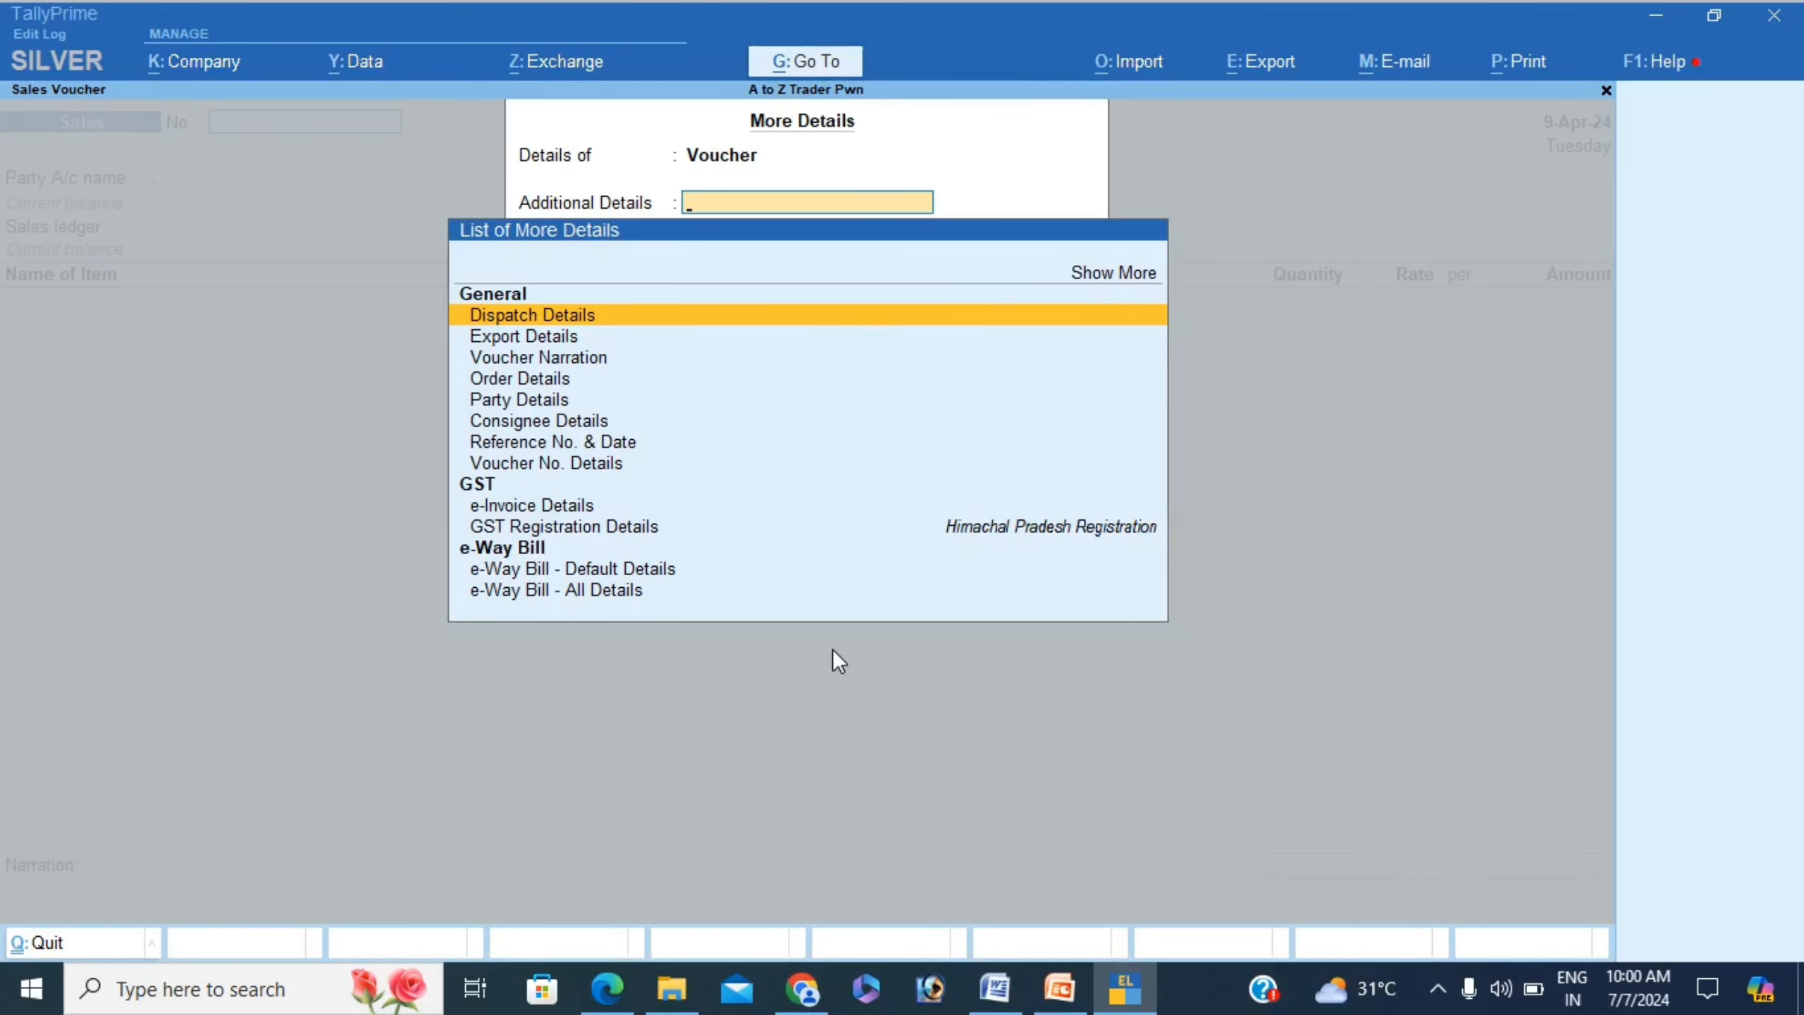
key("Return")
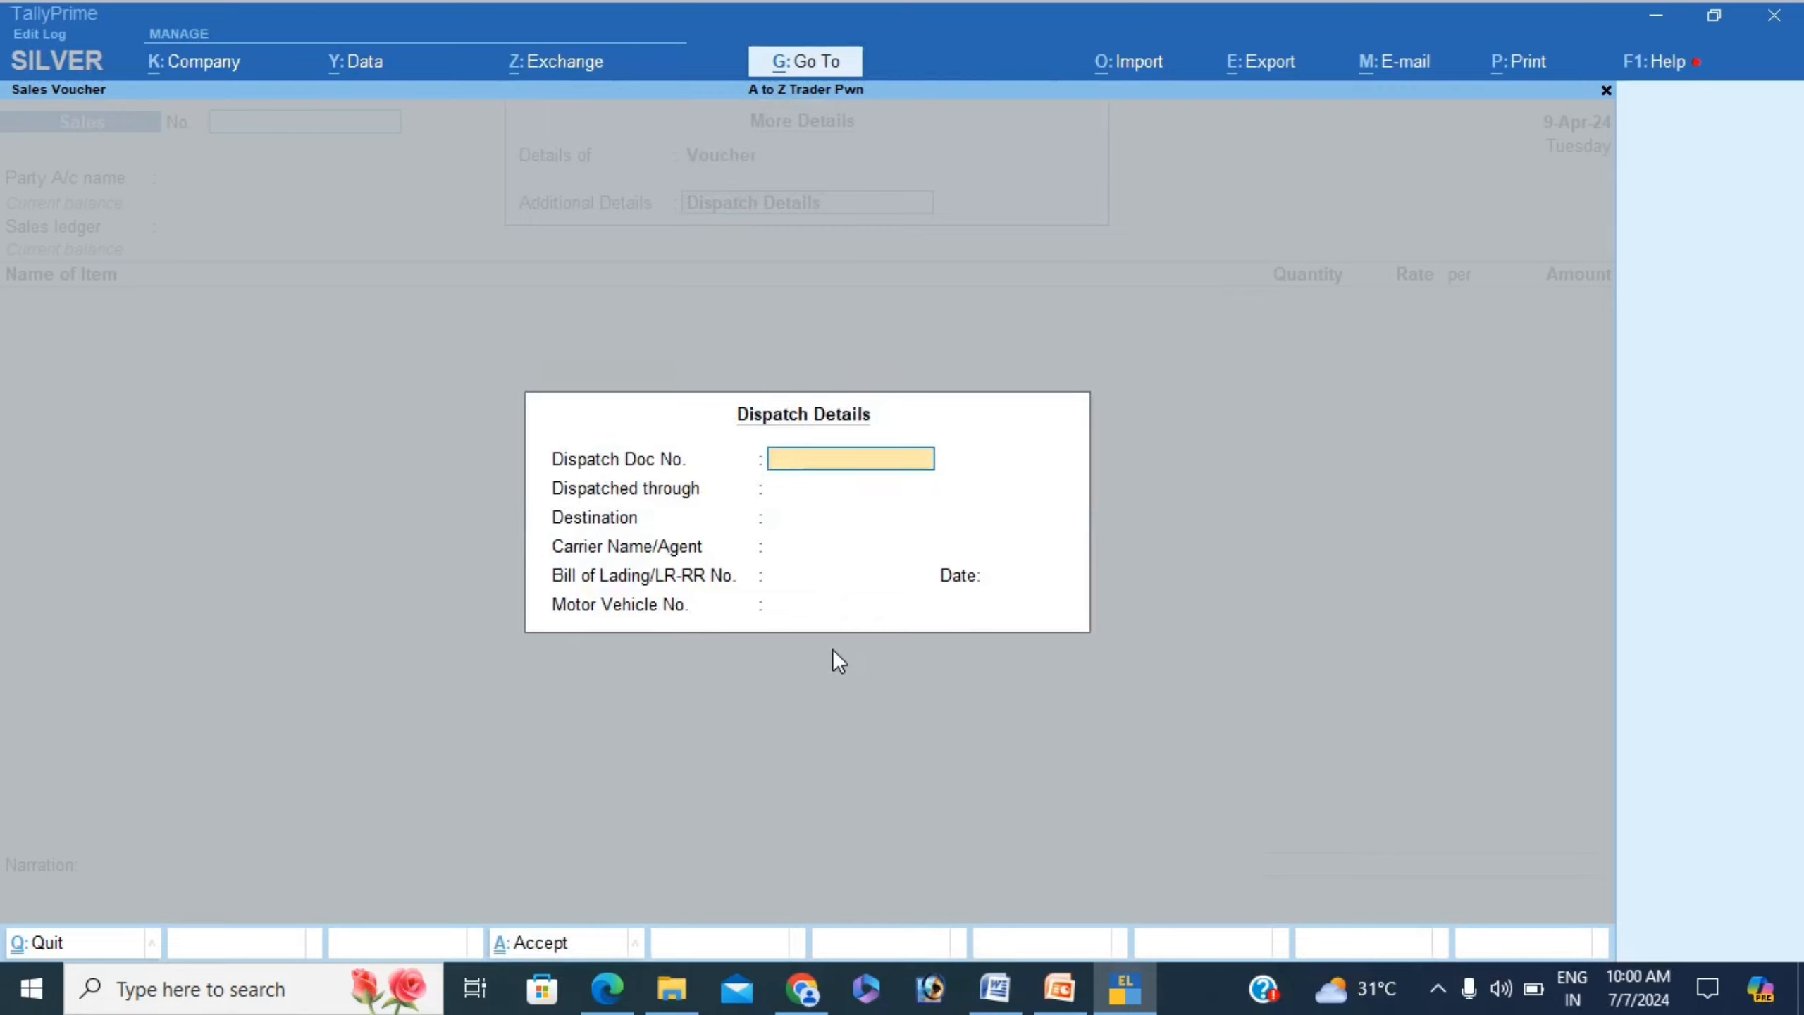
key("Return")
key("Return")
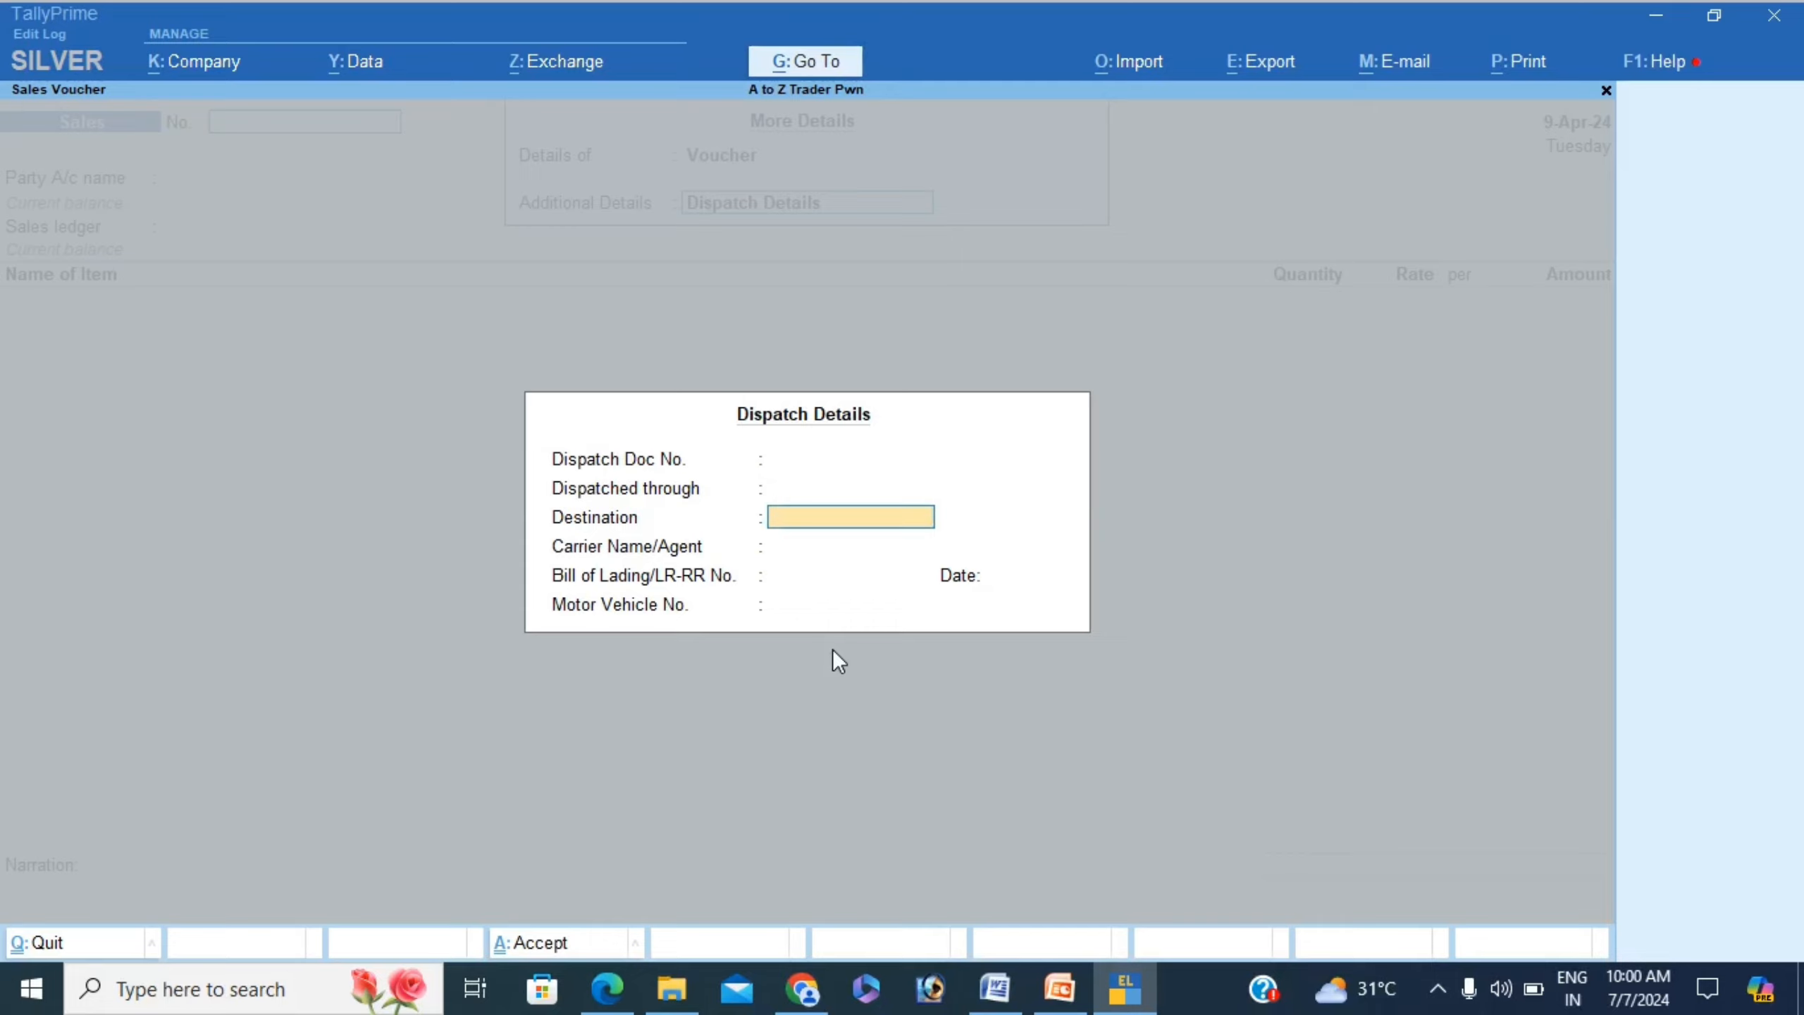
key("Return")
key("Return")
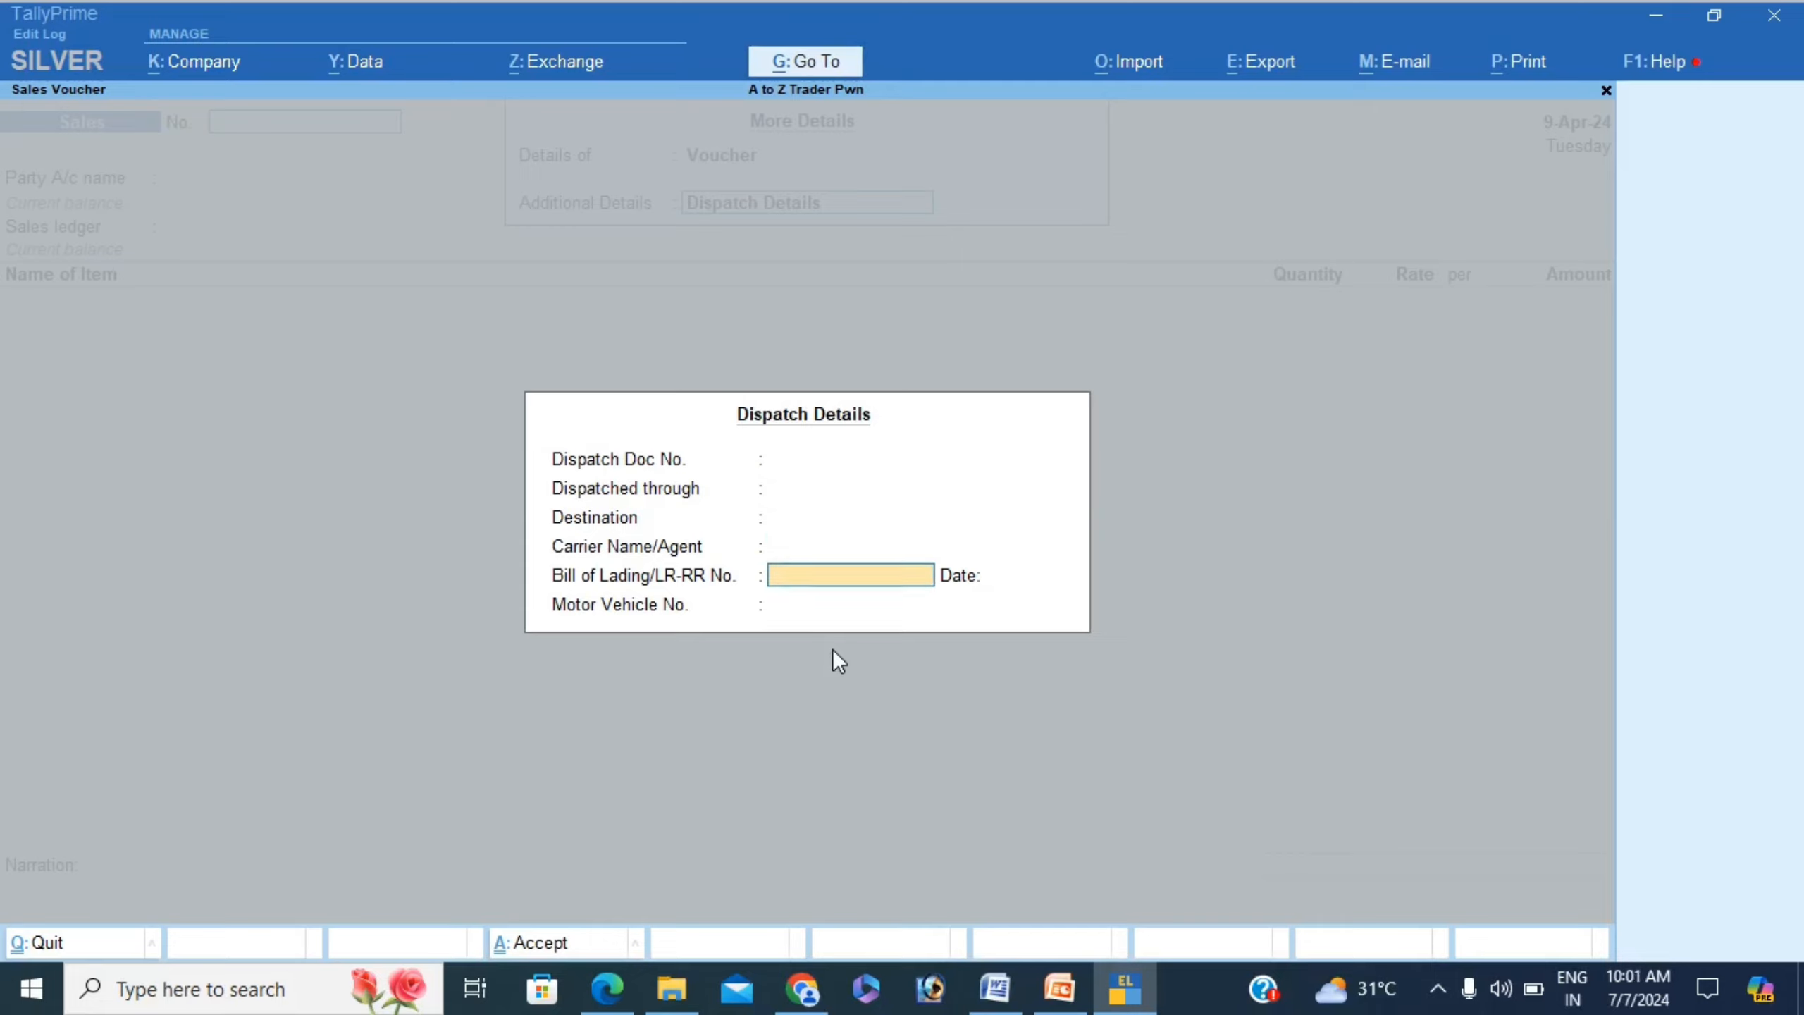
key("Return")
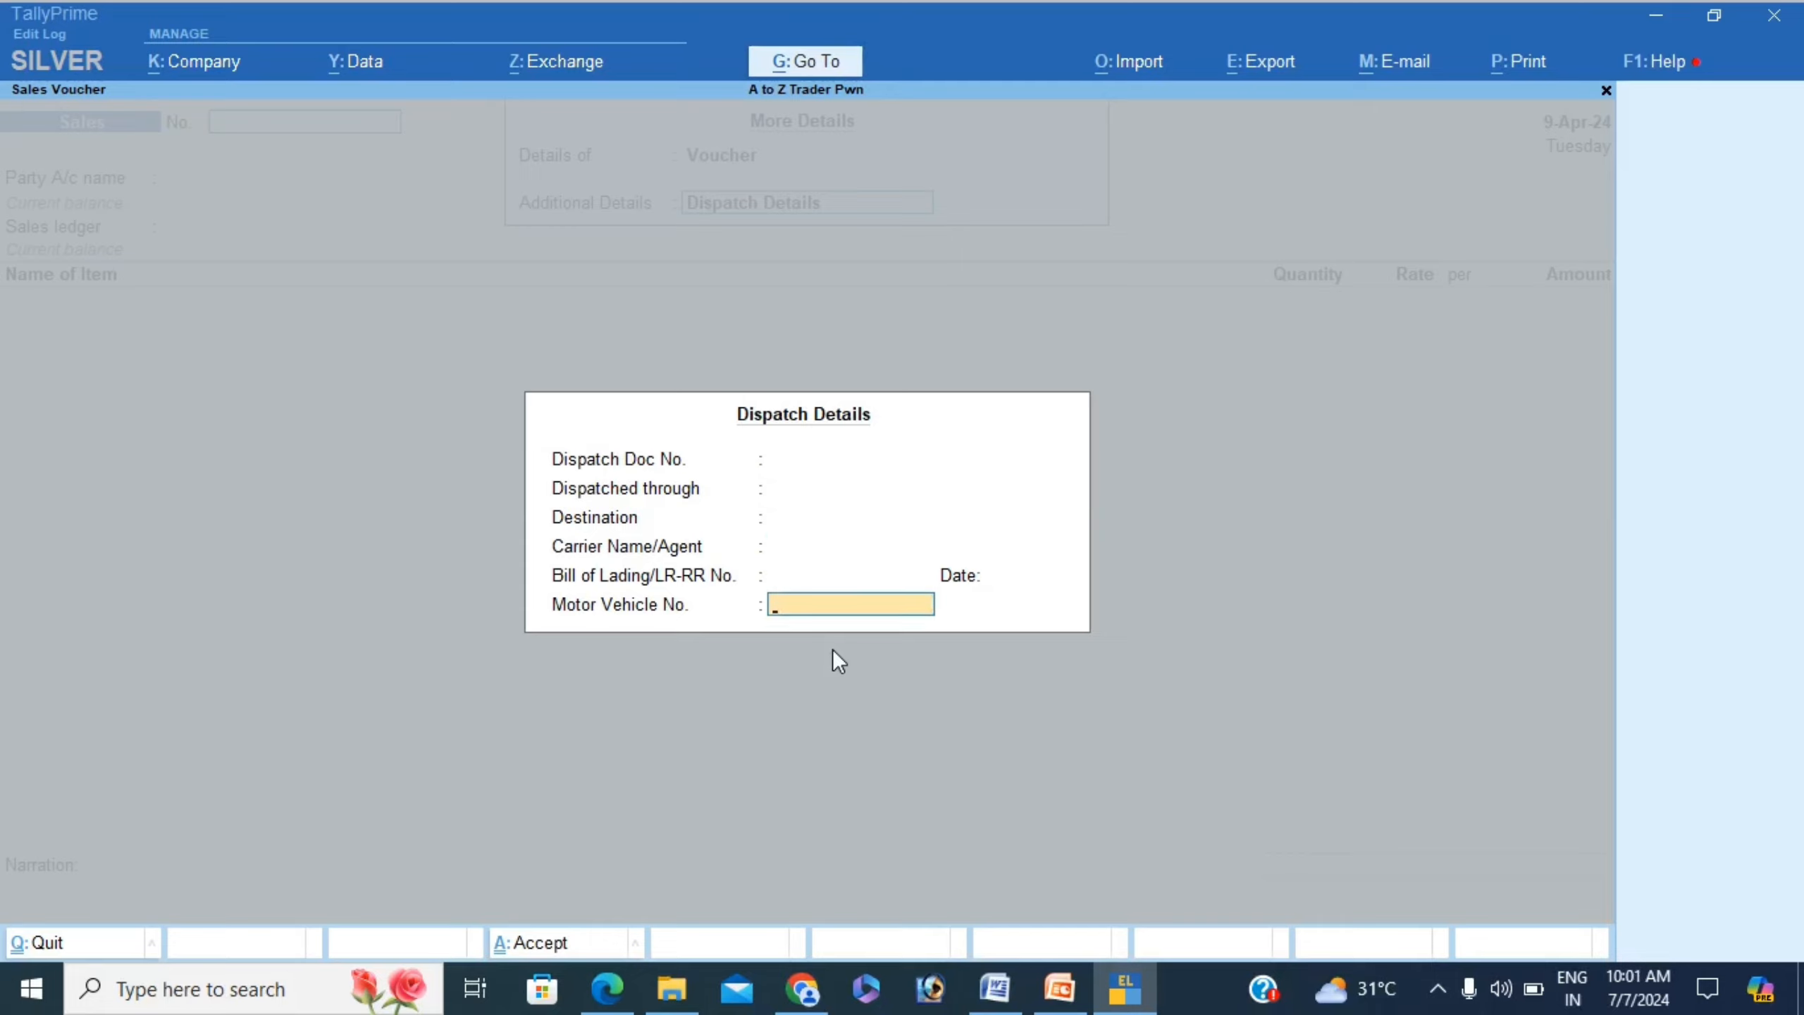
key("Escape")
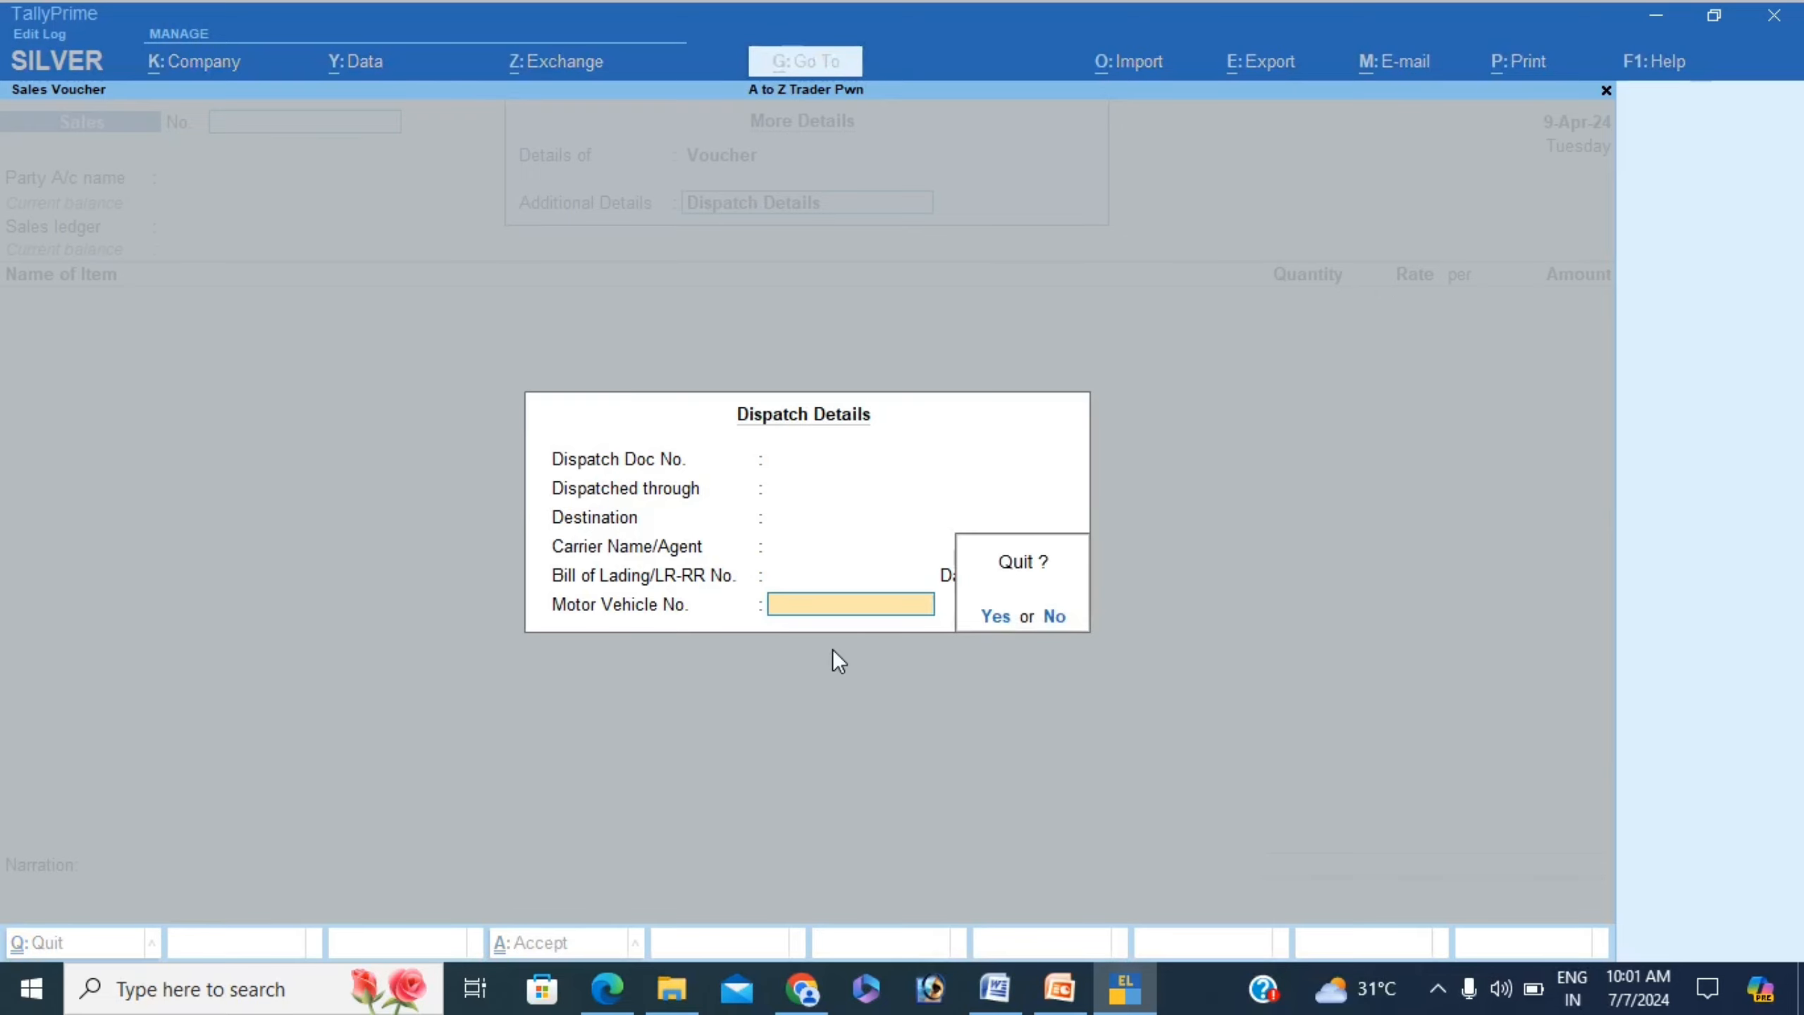
key("Return")
Review the general additional-detail entries and inspect the Consignee Details form without choosing a consignee
key("Down")
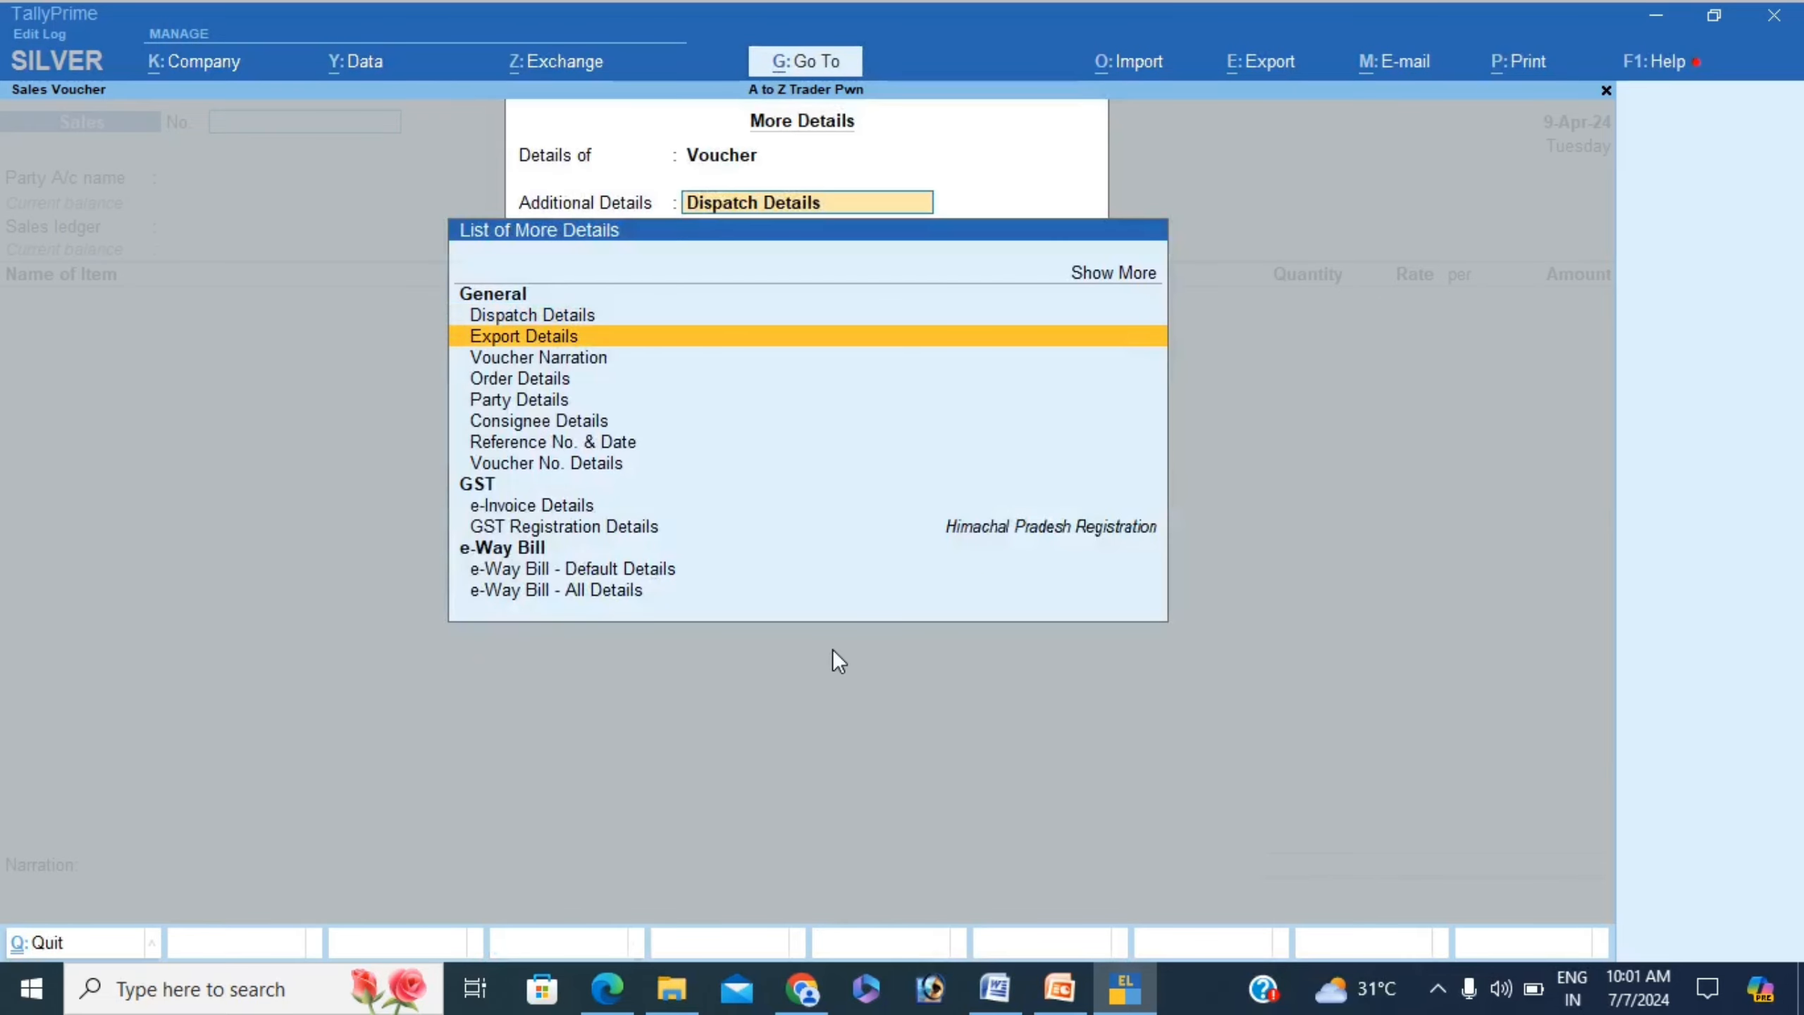
key("Down")
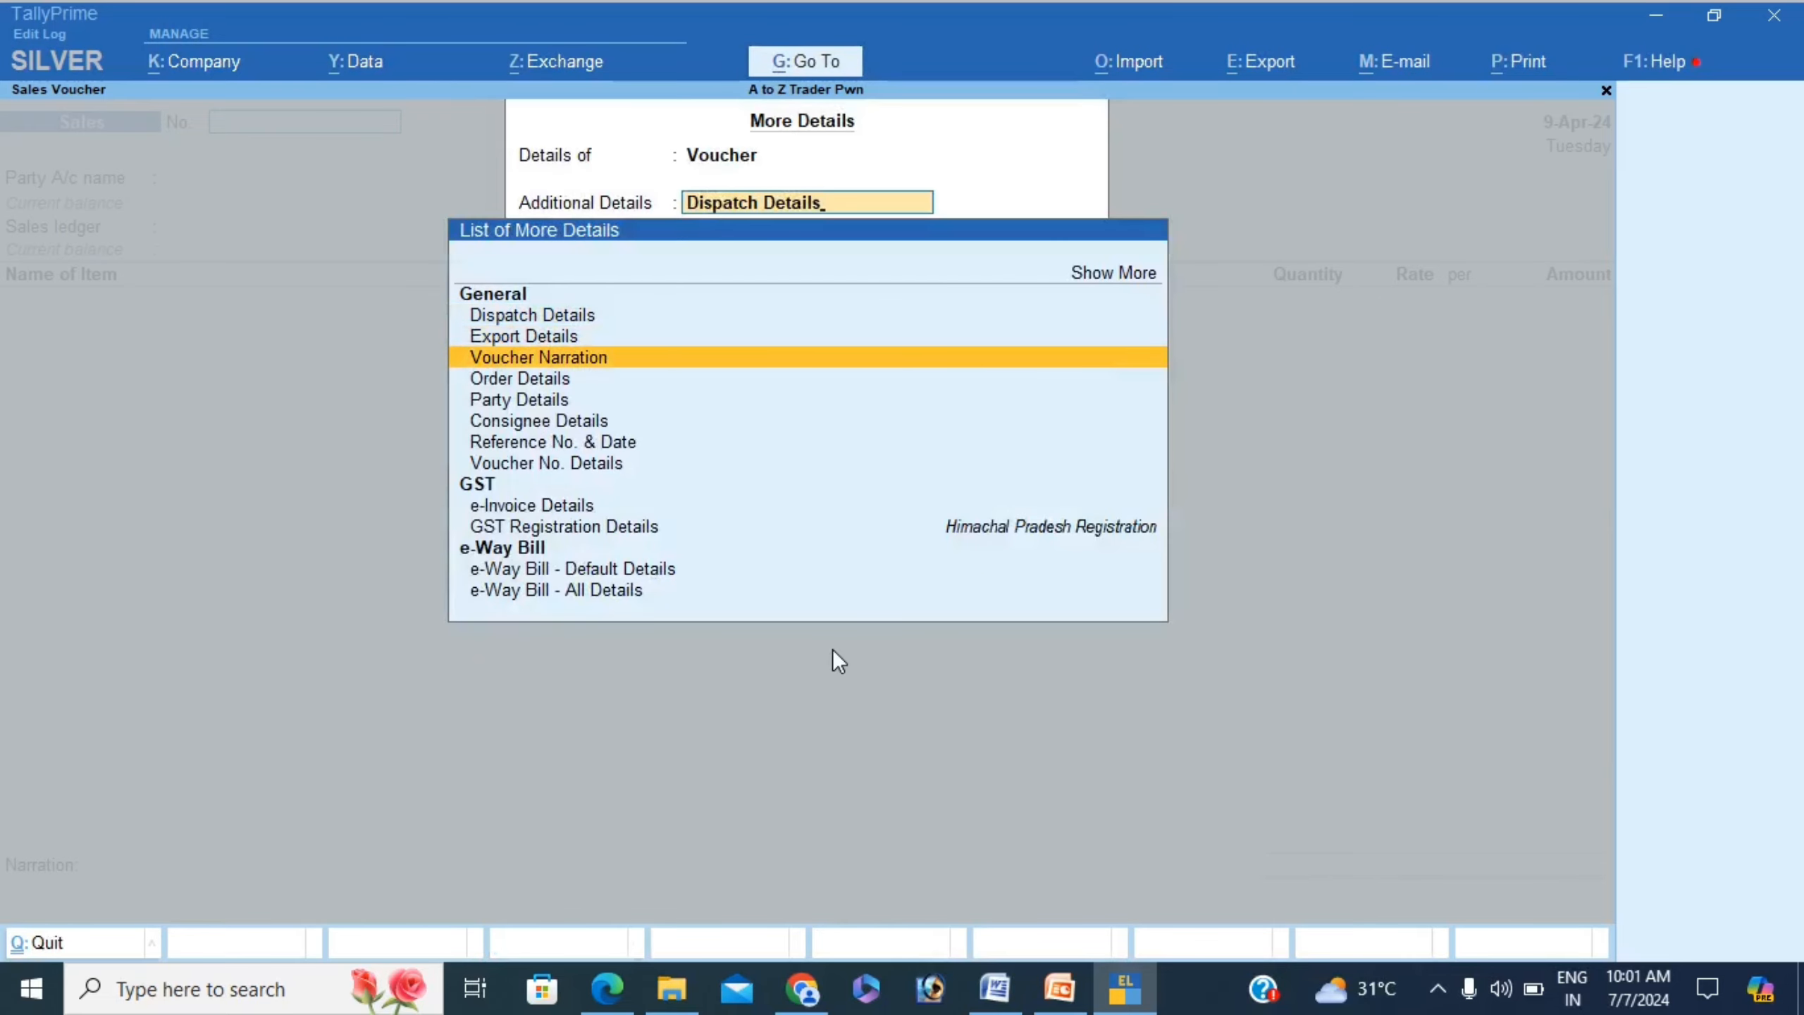
key("Down")
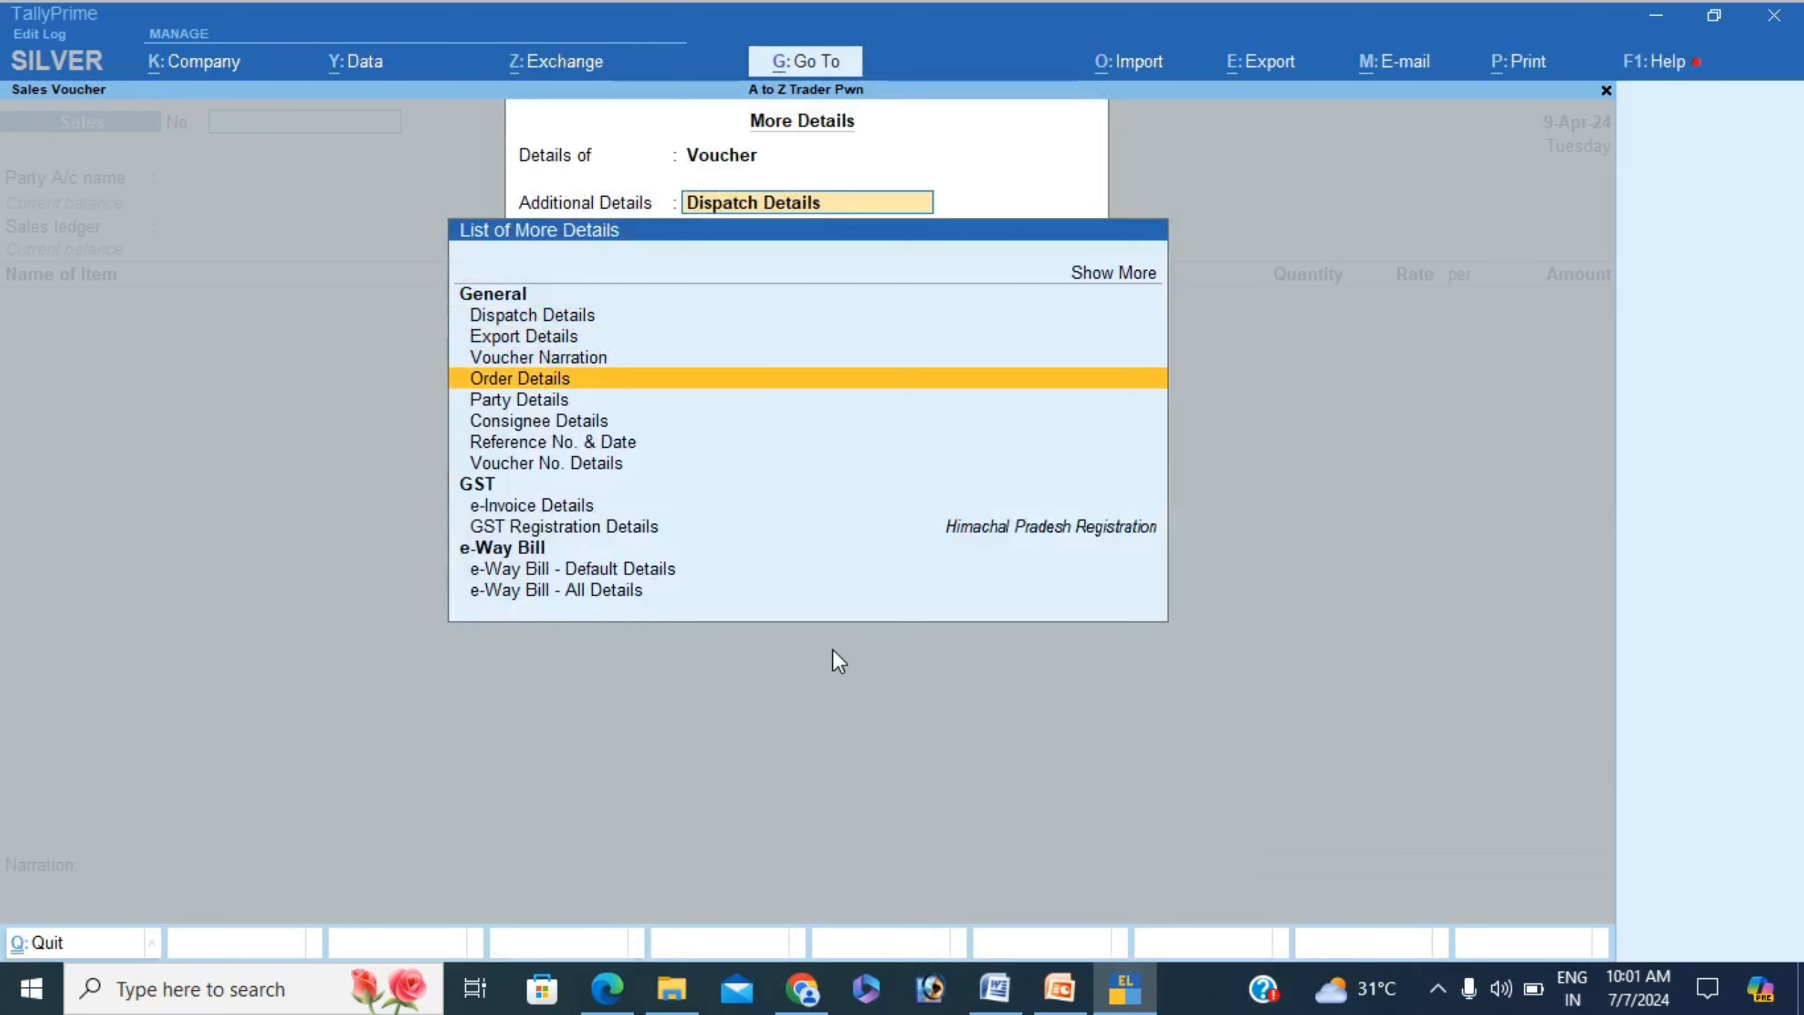
key("Down")
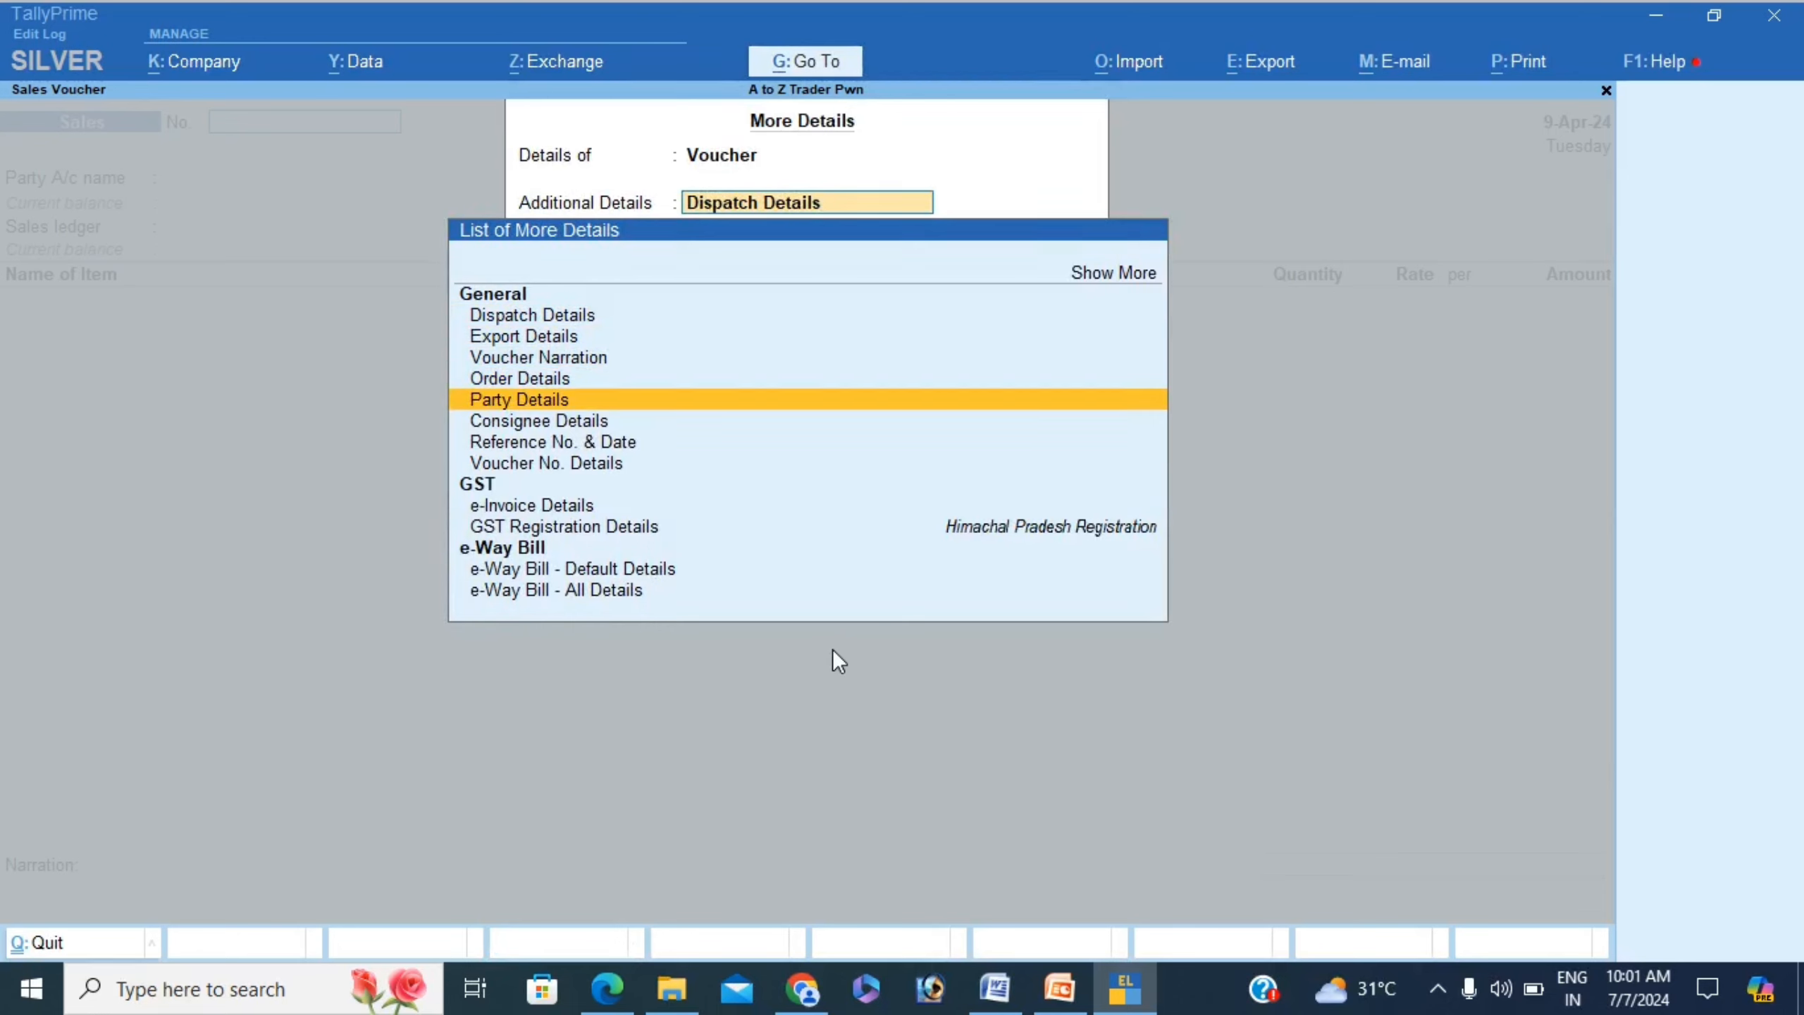
key("Down")
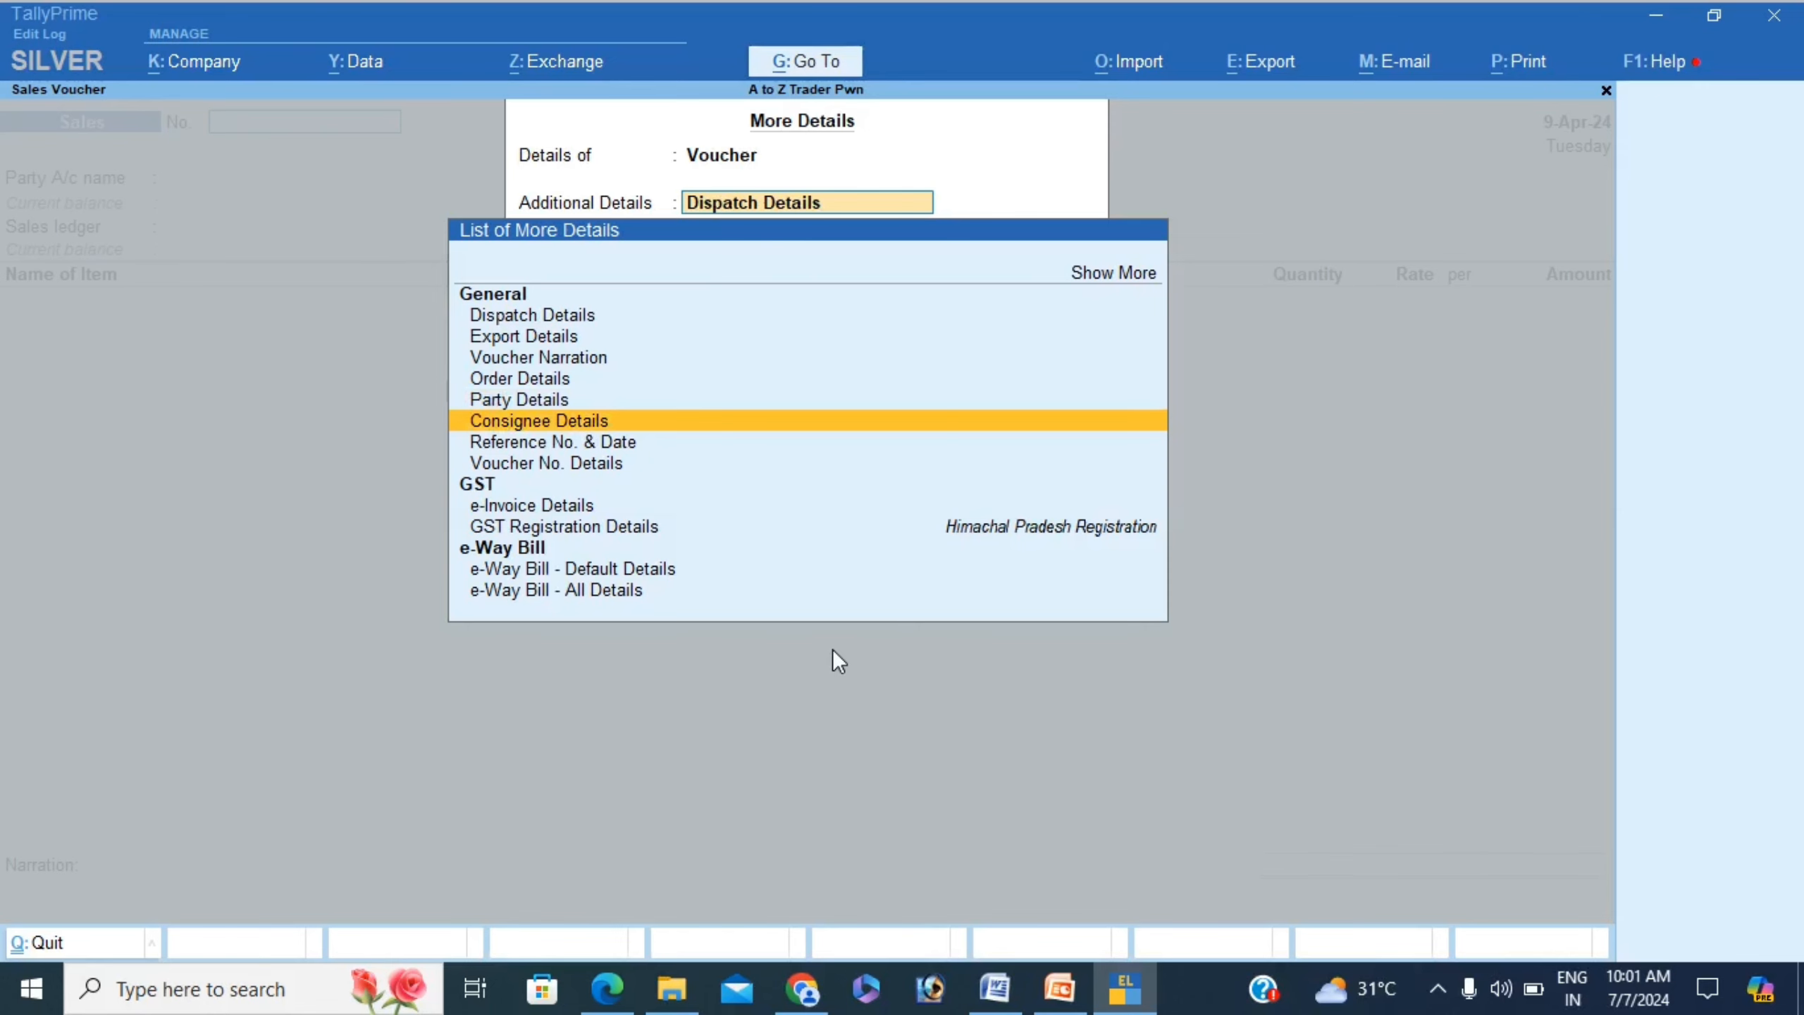
key("Return")
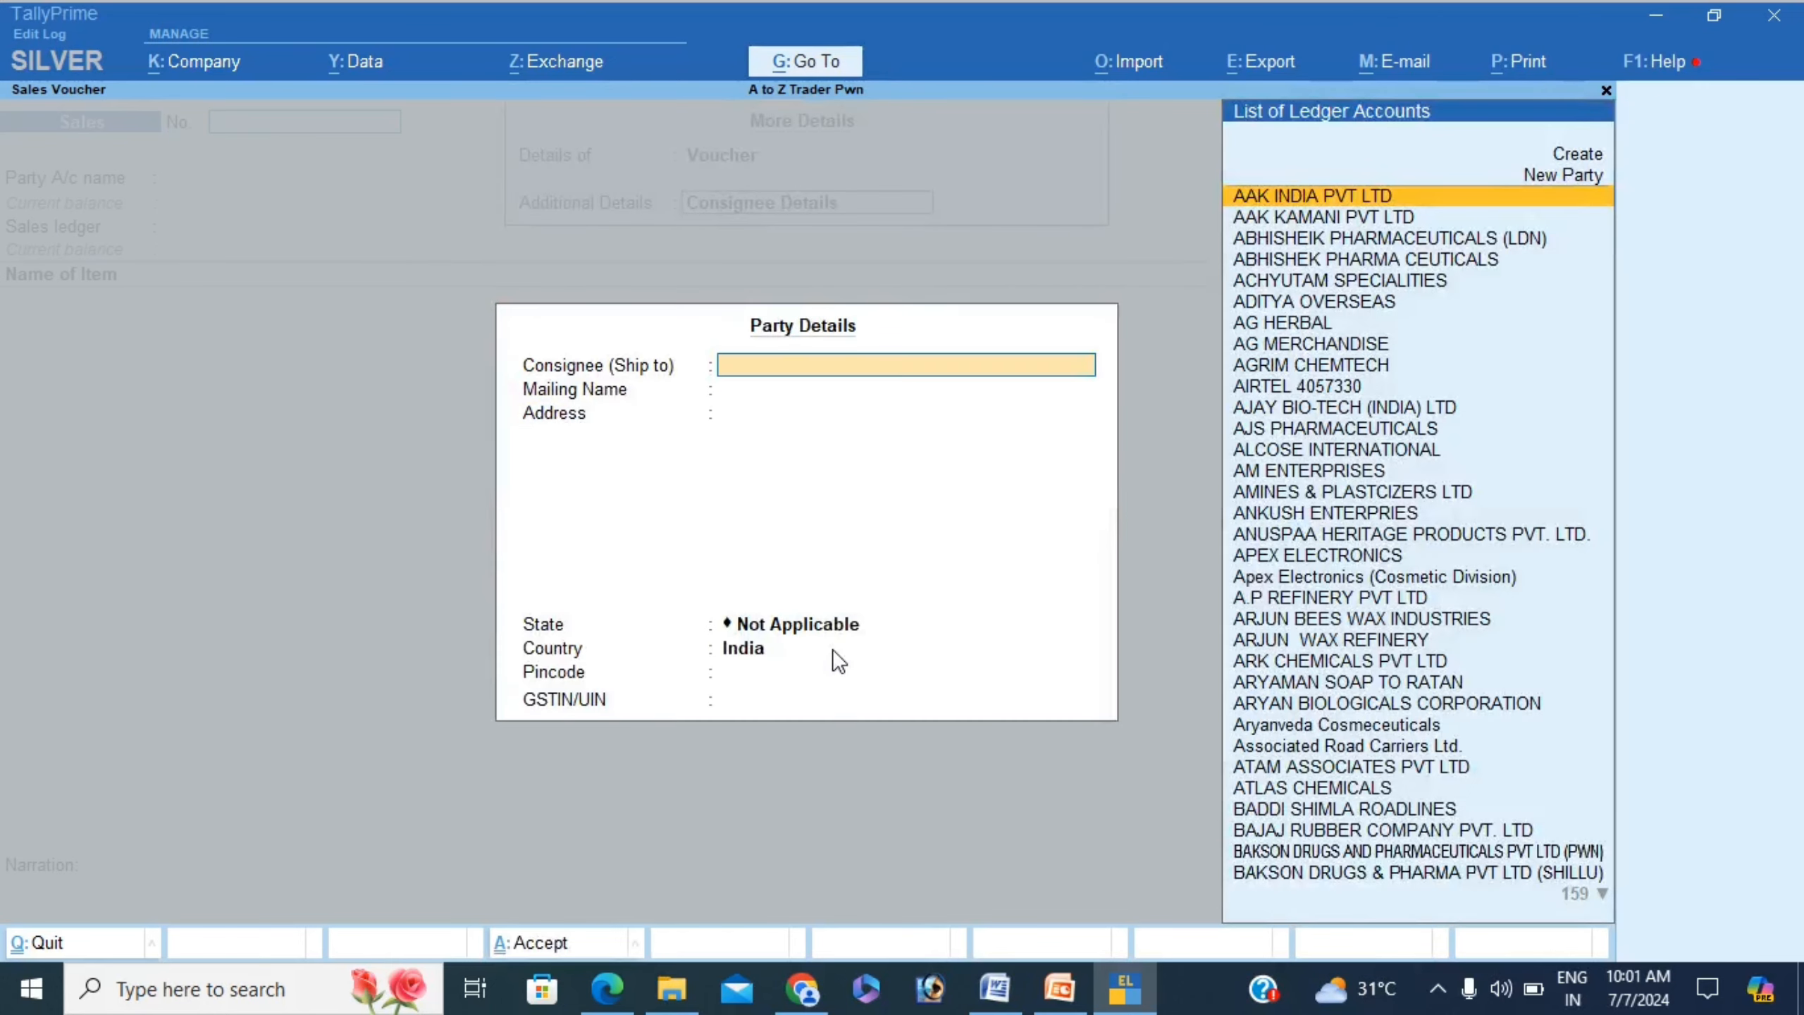
key("Escape")
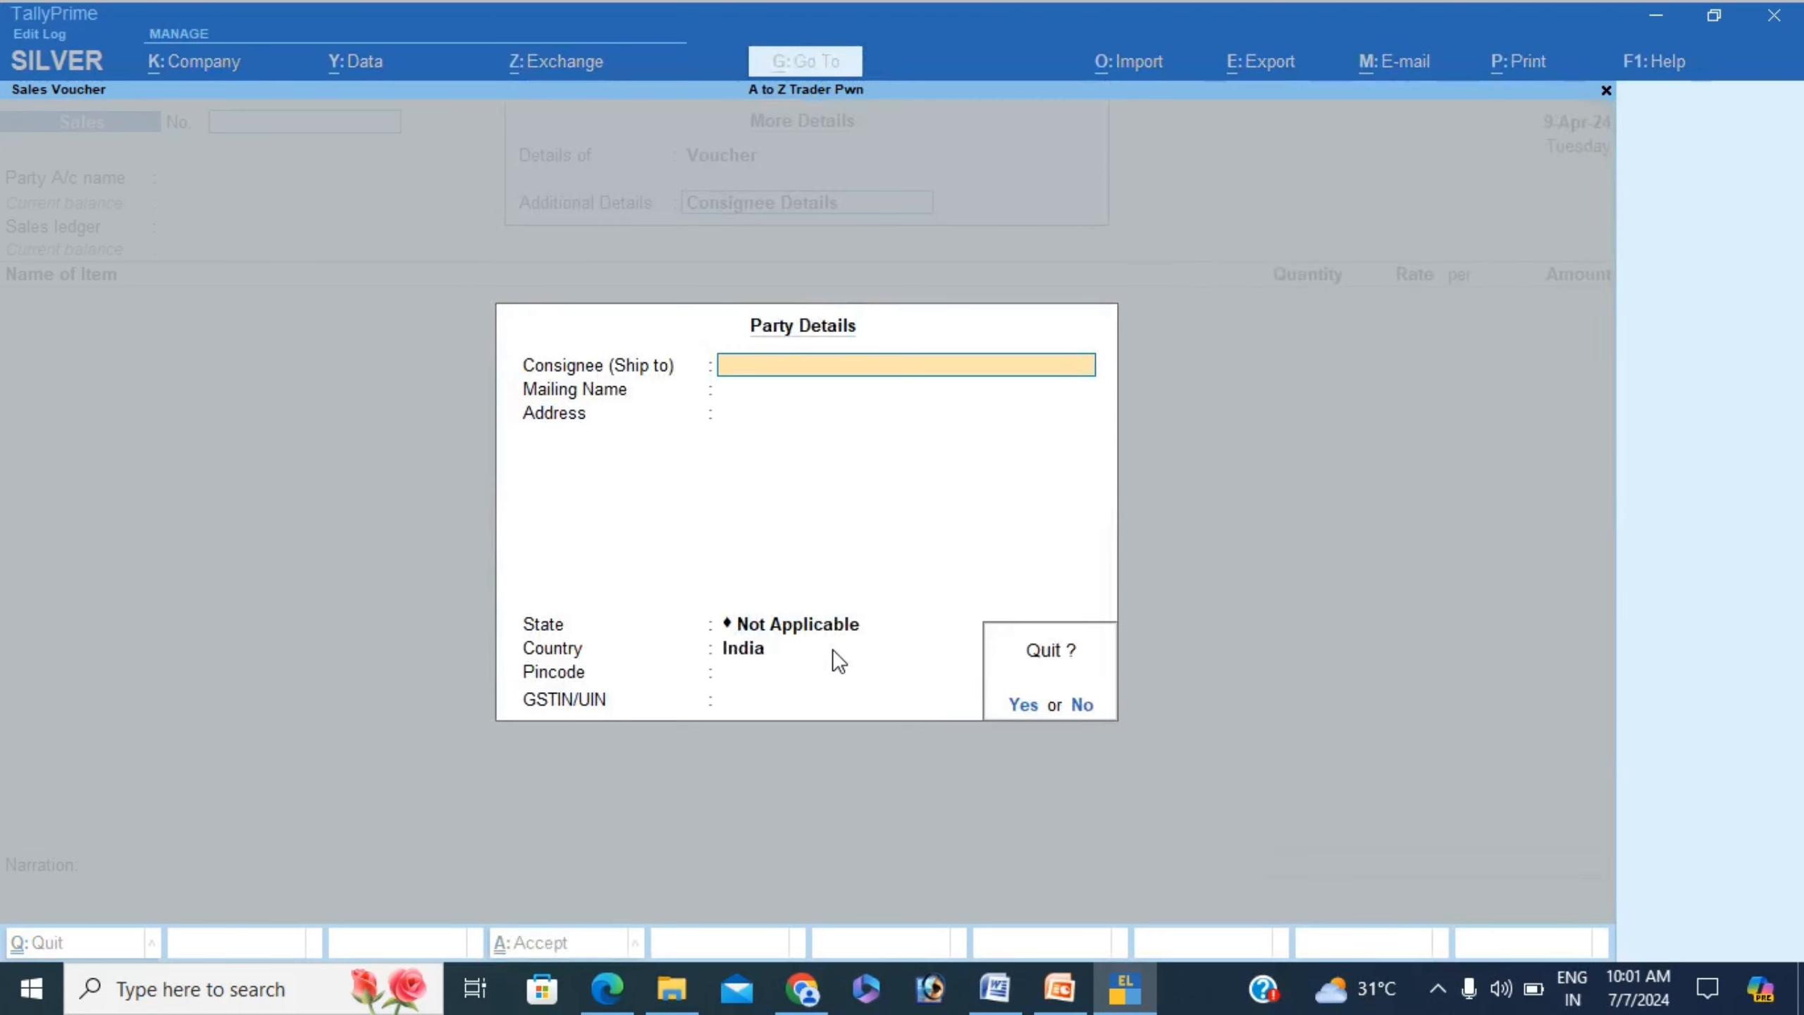
key("y")
Examine the remaining additional-detail entries for the new voucher, including the GST and e-Way Bill groups
key("Down")
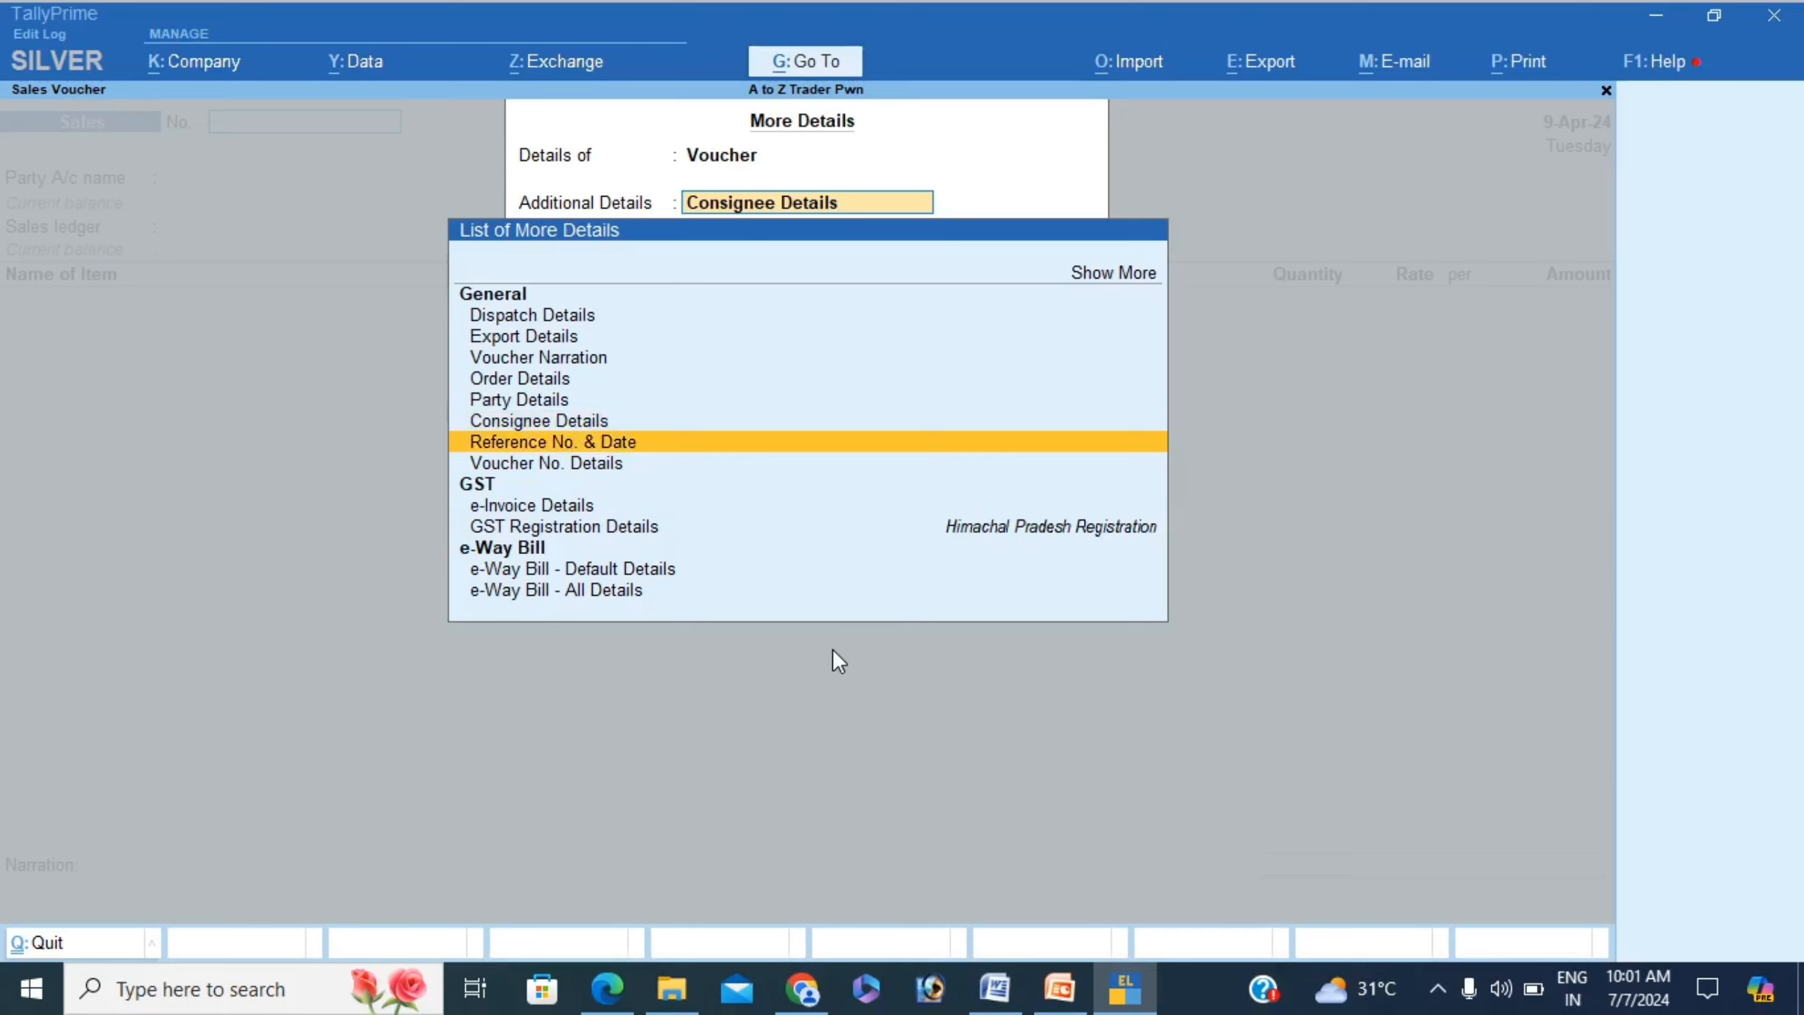
key("Down")
key("Down")
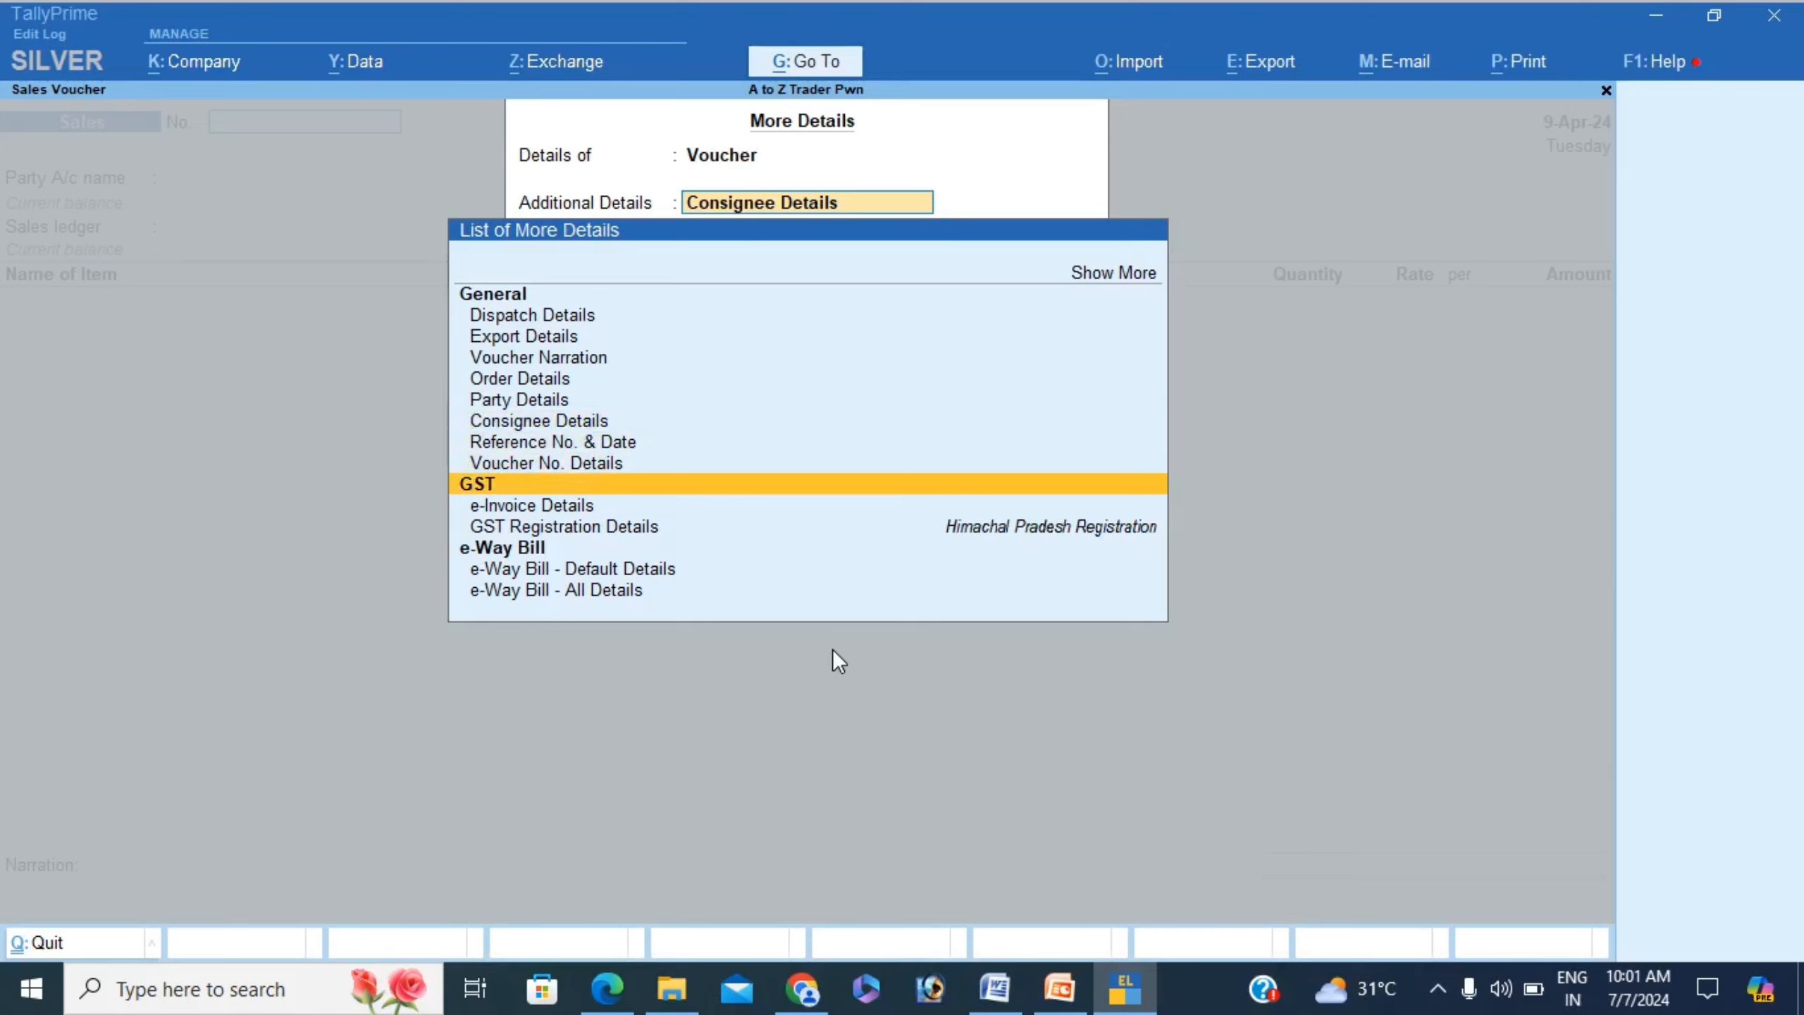
key("Up")
key("Up")
key("Up")
key("Up")
key("Up")
key("Up")
key("Up")
key("Up")
key("Up")
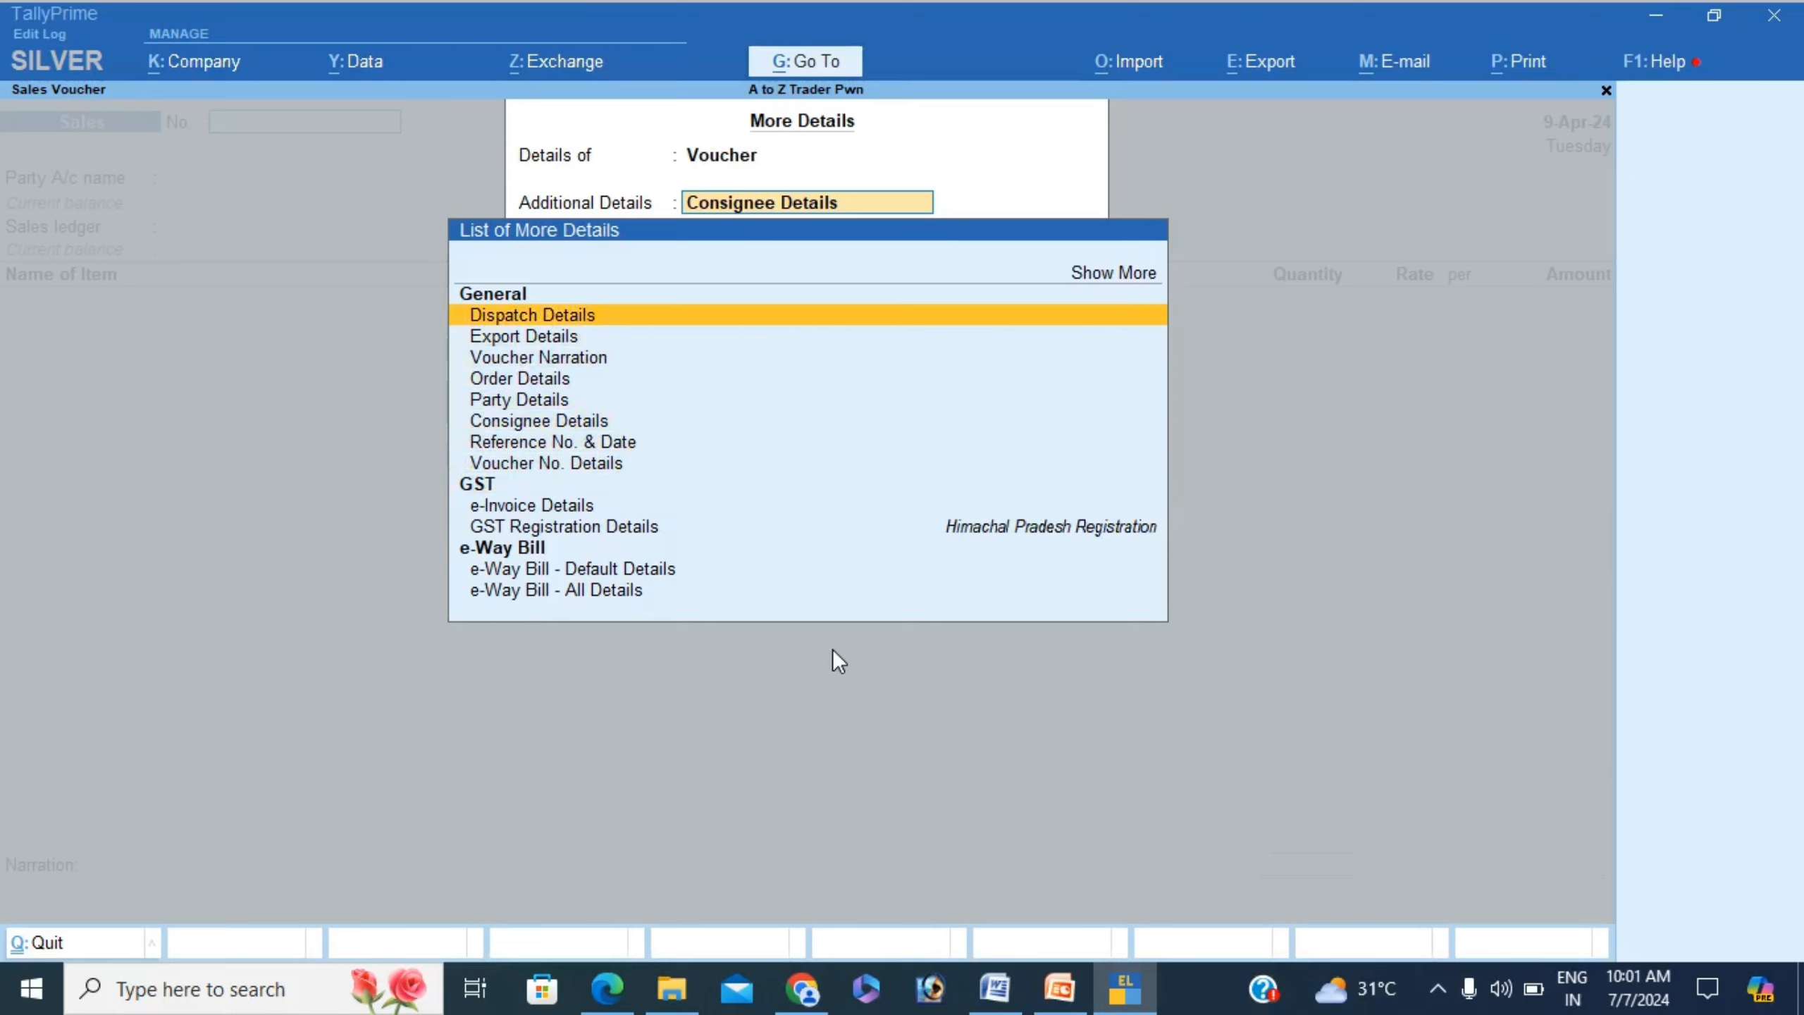
key("Down")
key("Down")
key("Down")
key("Down")
key("Down")
key("Down")
key("Down")
key("Down")
key("Down")
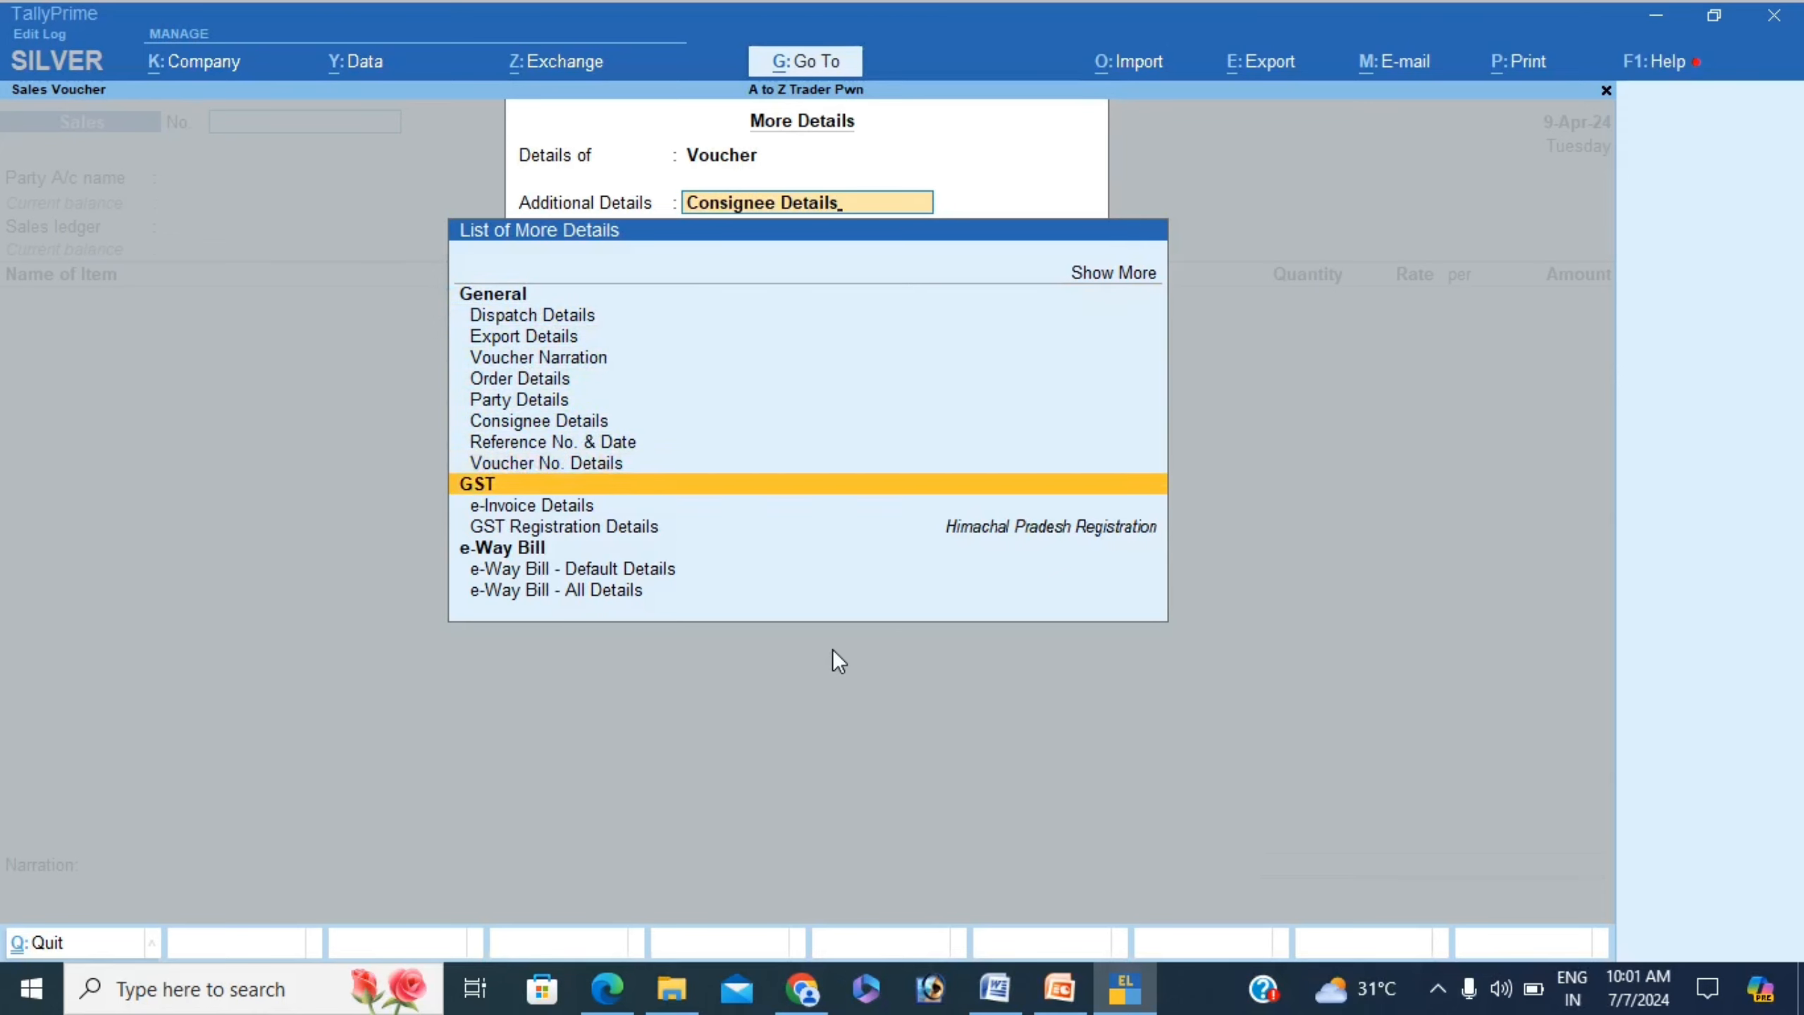
key("Down")
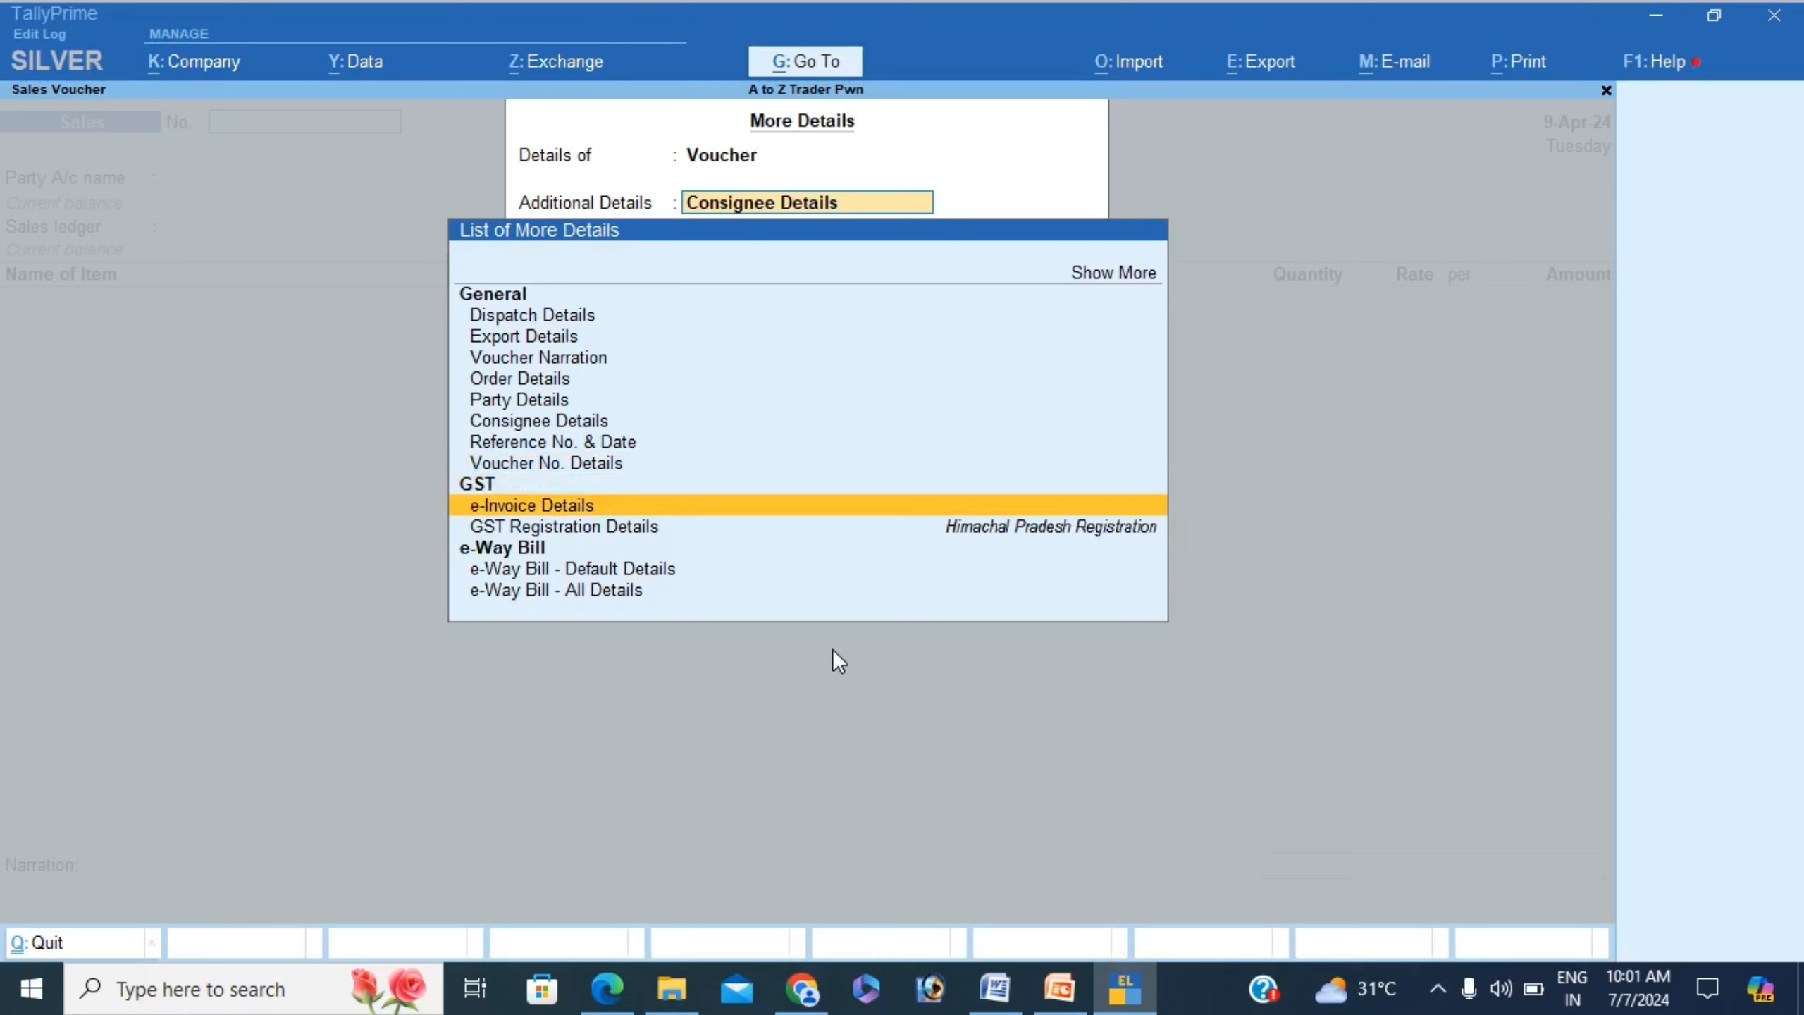
key("Down")
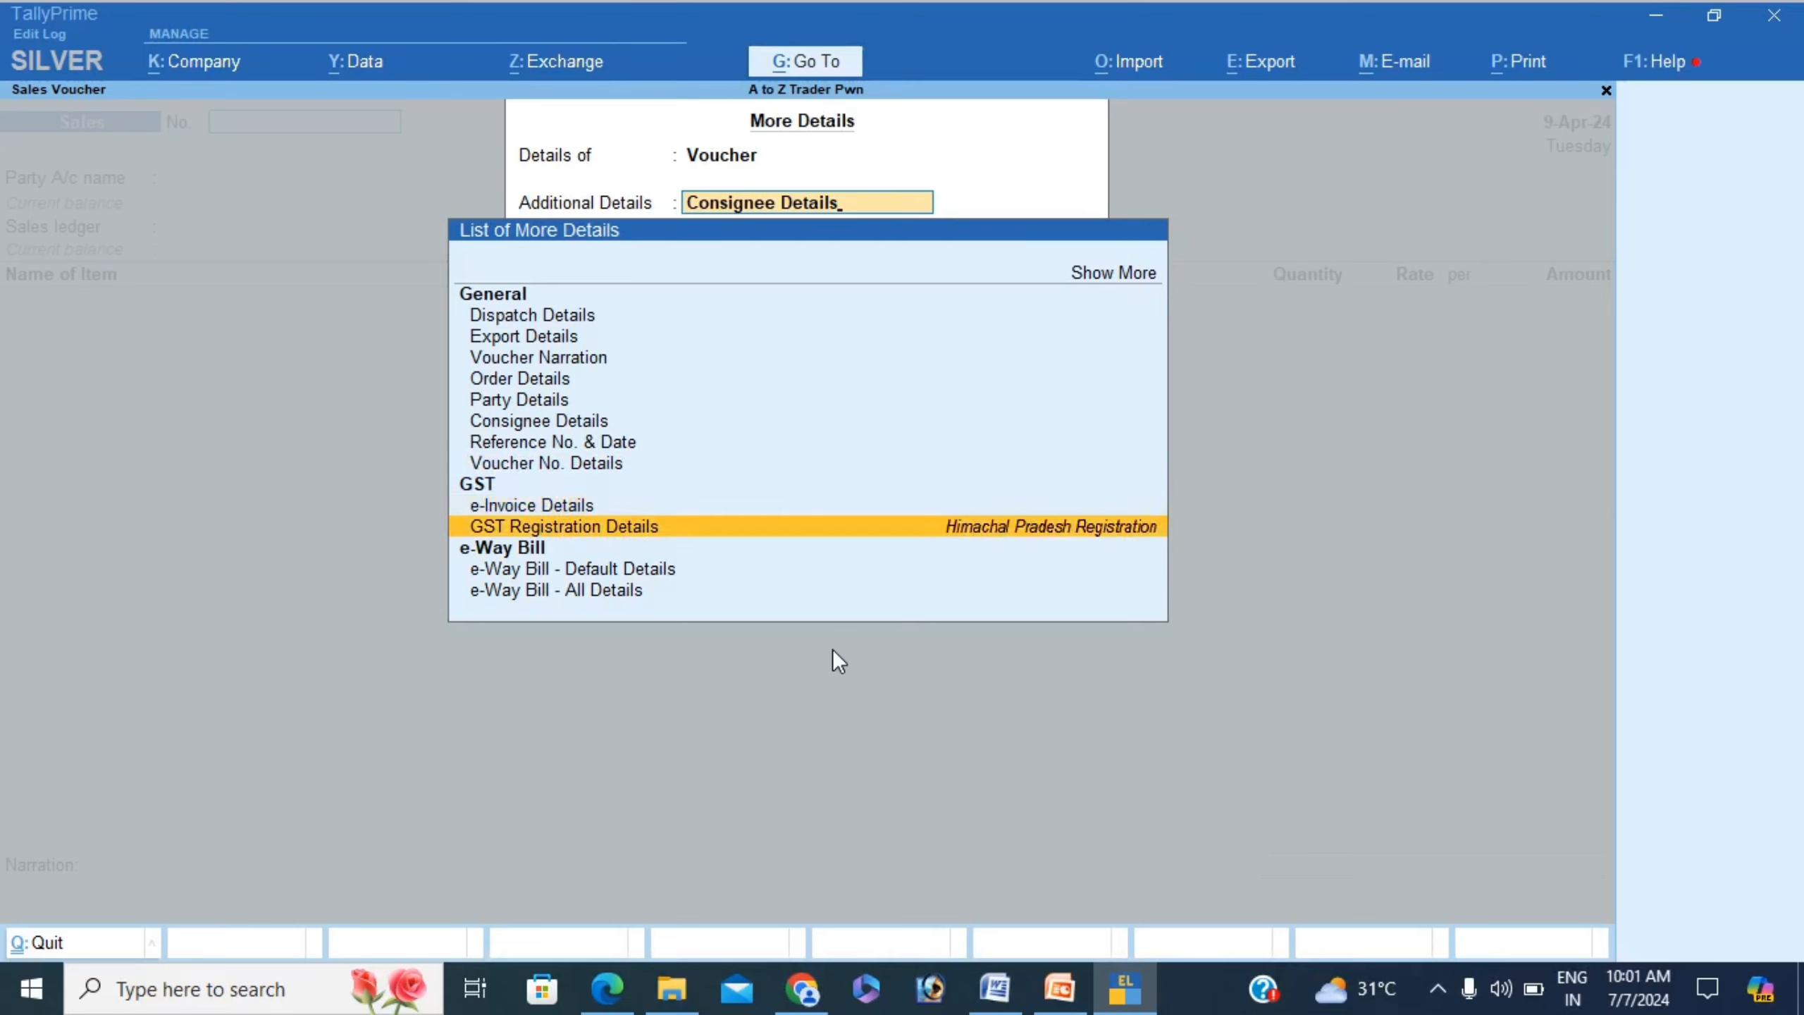
key("Down")
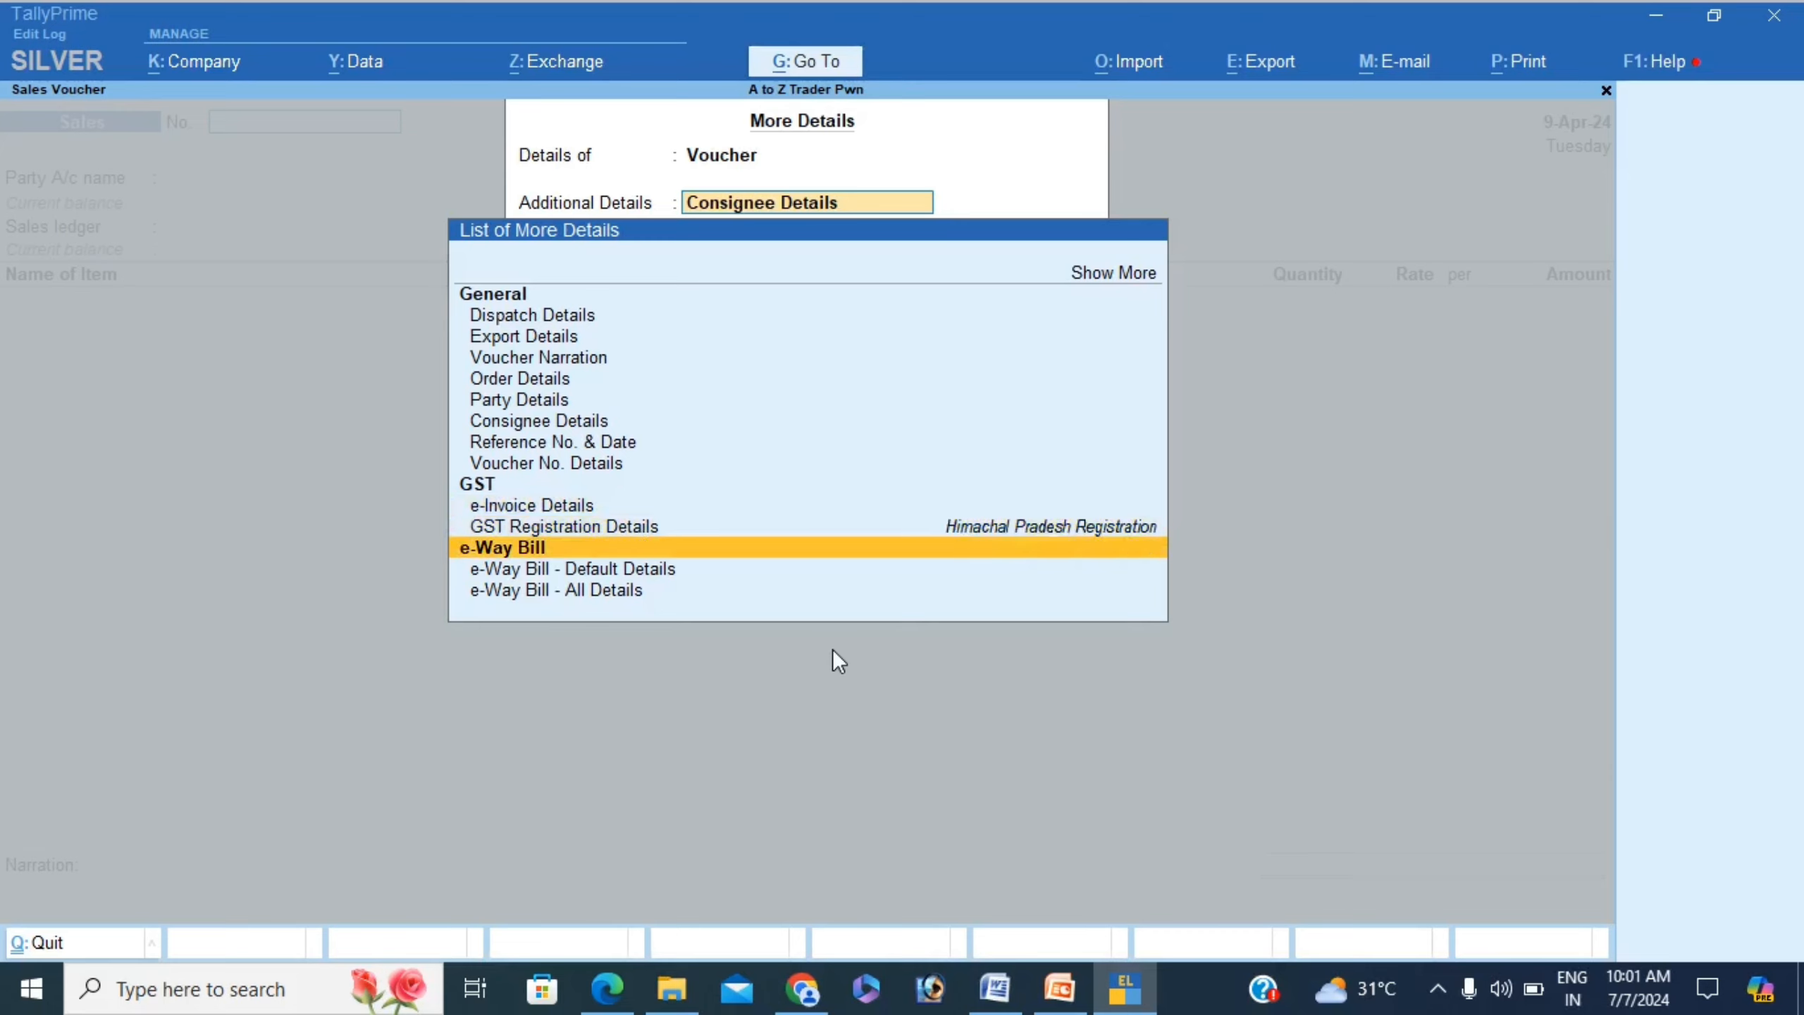
key("Down")
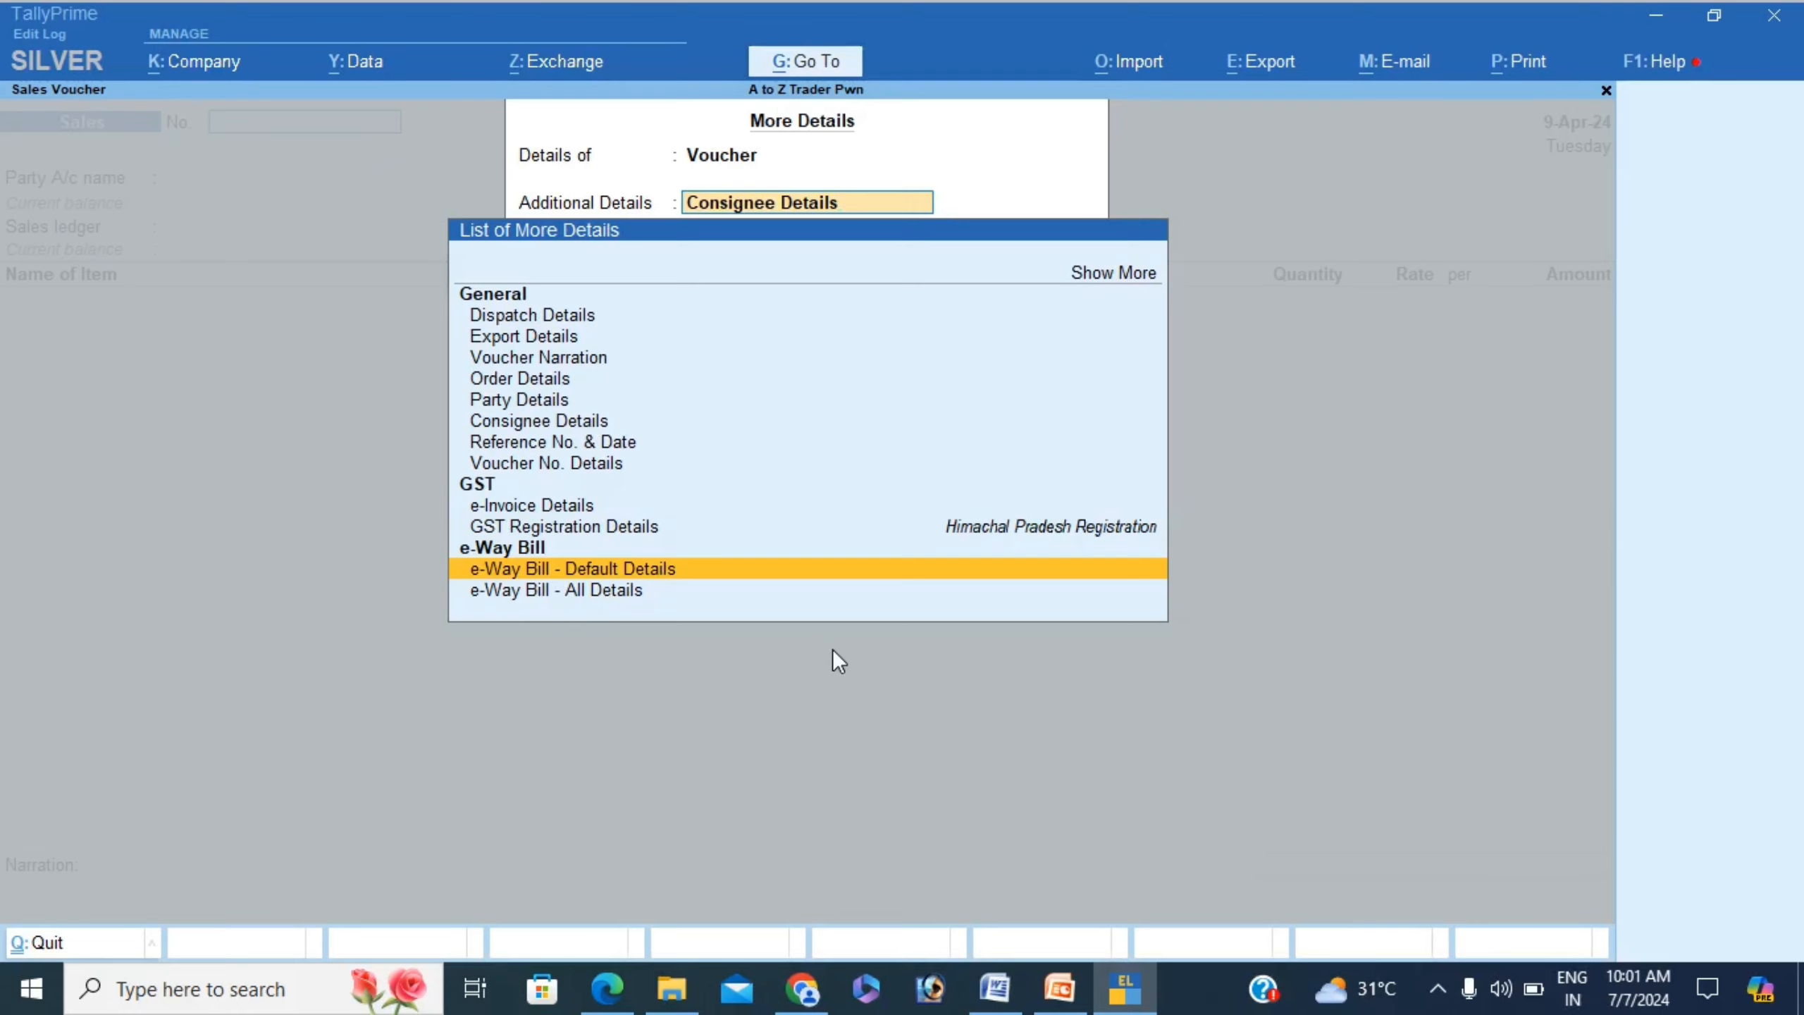
Clear the Additional Details entry and leave the unsaved sales voucher, returning to the Gateway of Tally
key("BackSpace")
key("BackSpace")
key("BackSpace")
key("BackSpace")
key("BackSpace")
key("BackSpace")
key("BackSpace")
key("BackSpace")
key("BackSpace")
key("BackSpace")
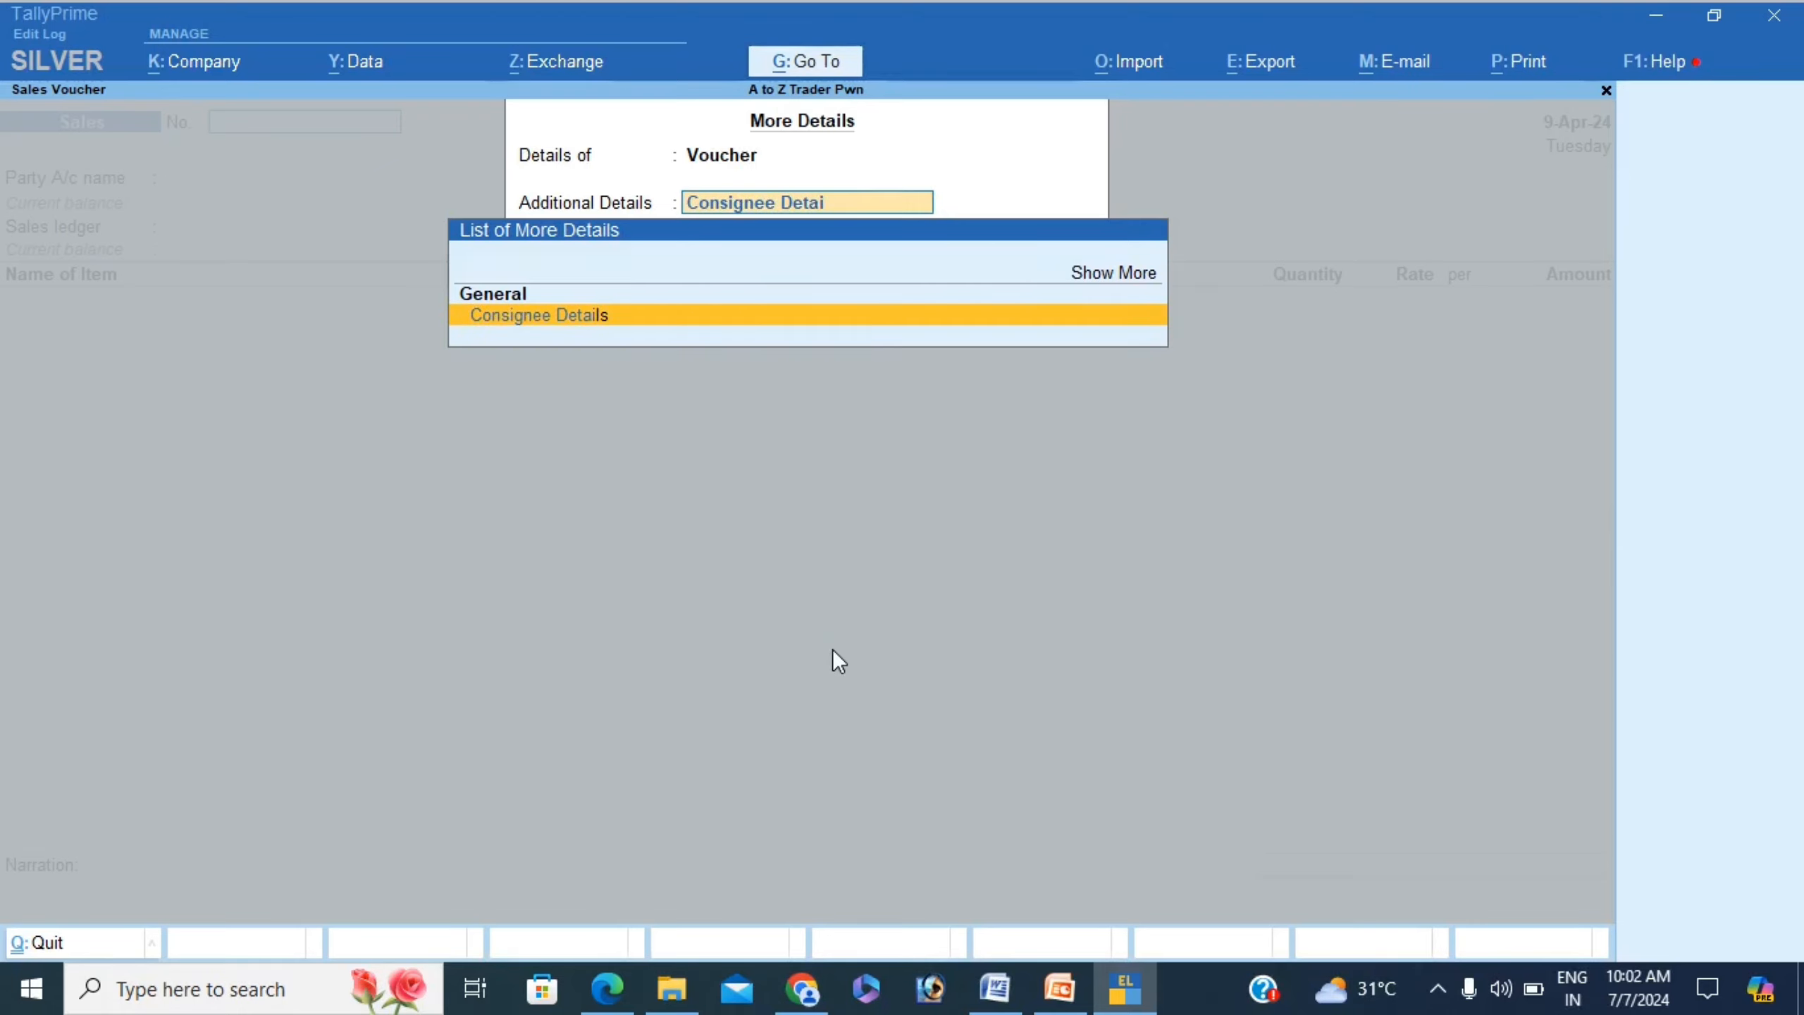
key("BackSpace")
key("BackSpace")
key("BackSpace")
key("BackSpace")
key("BackSpace")
key("BackSpace")
key("BackSpace")
key("BackSpace")
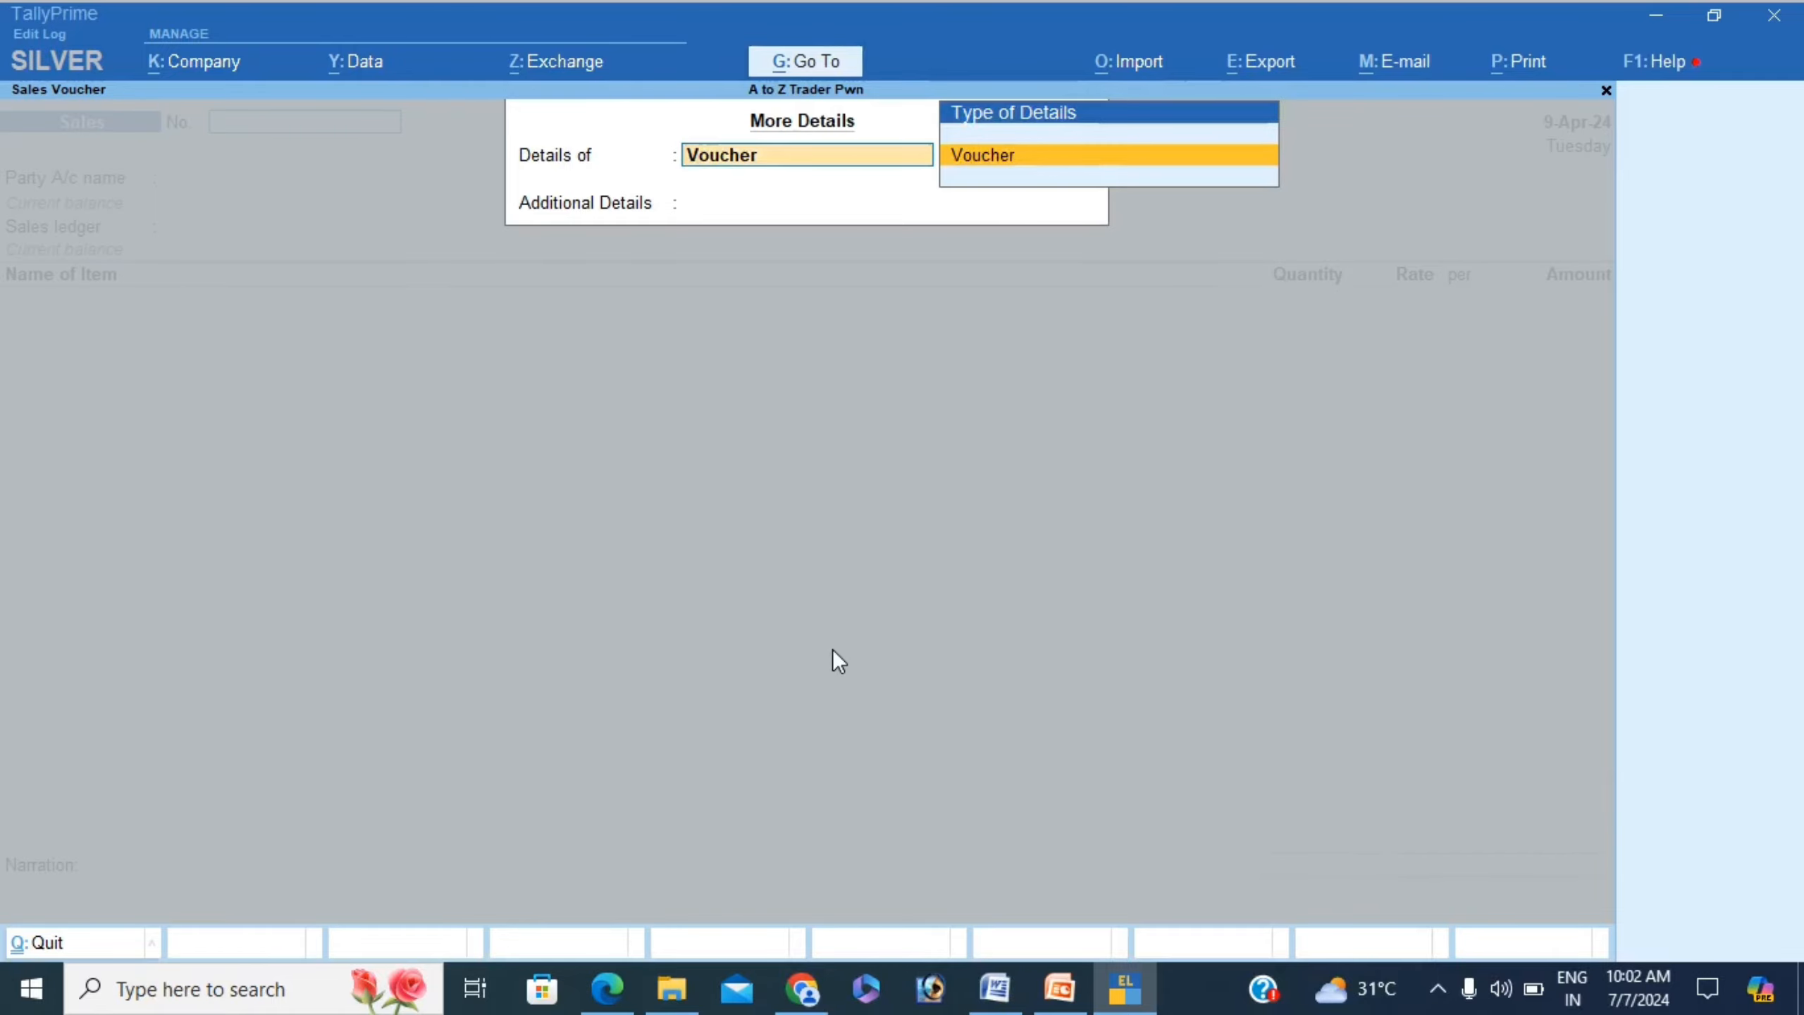
key("BackSpace")
key("Escape")
key("Escape")
key("Escape")
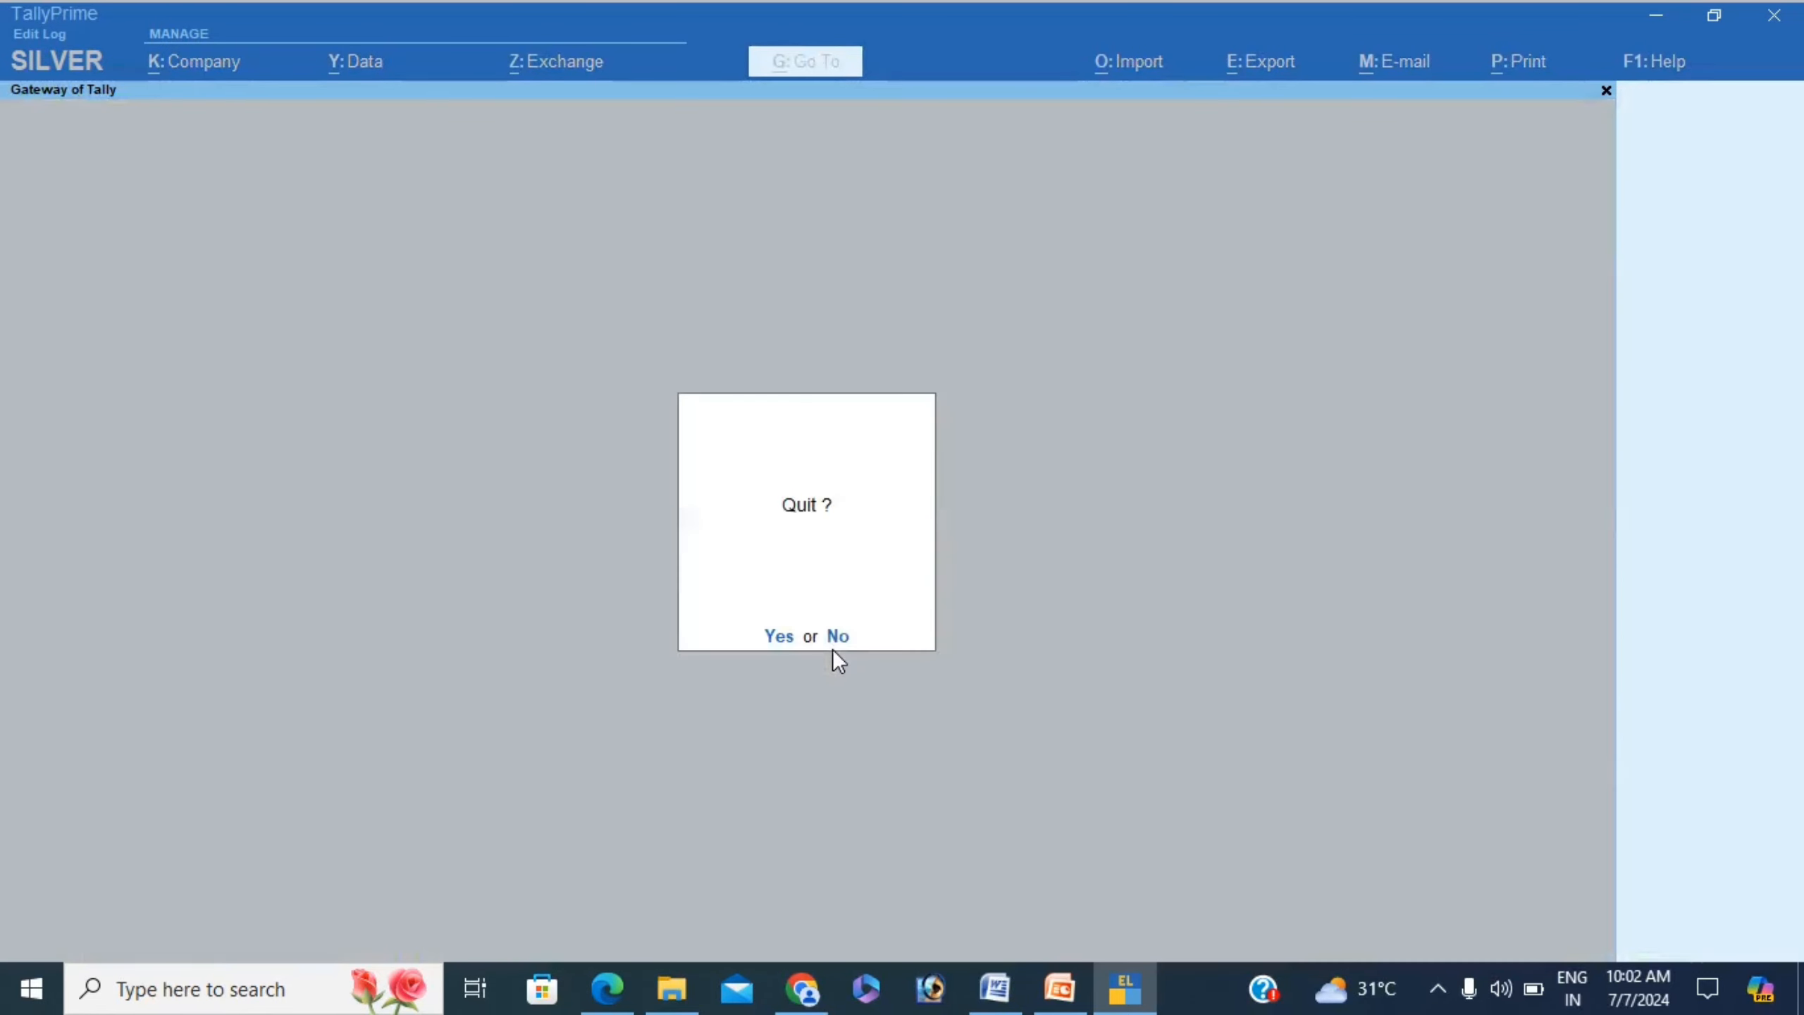
key("Escape")
Display the April sales register and open the 1-Apr-24 sales voucher for GANPATI HEARBALS CARE PVT. LTD
key("d")
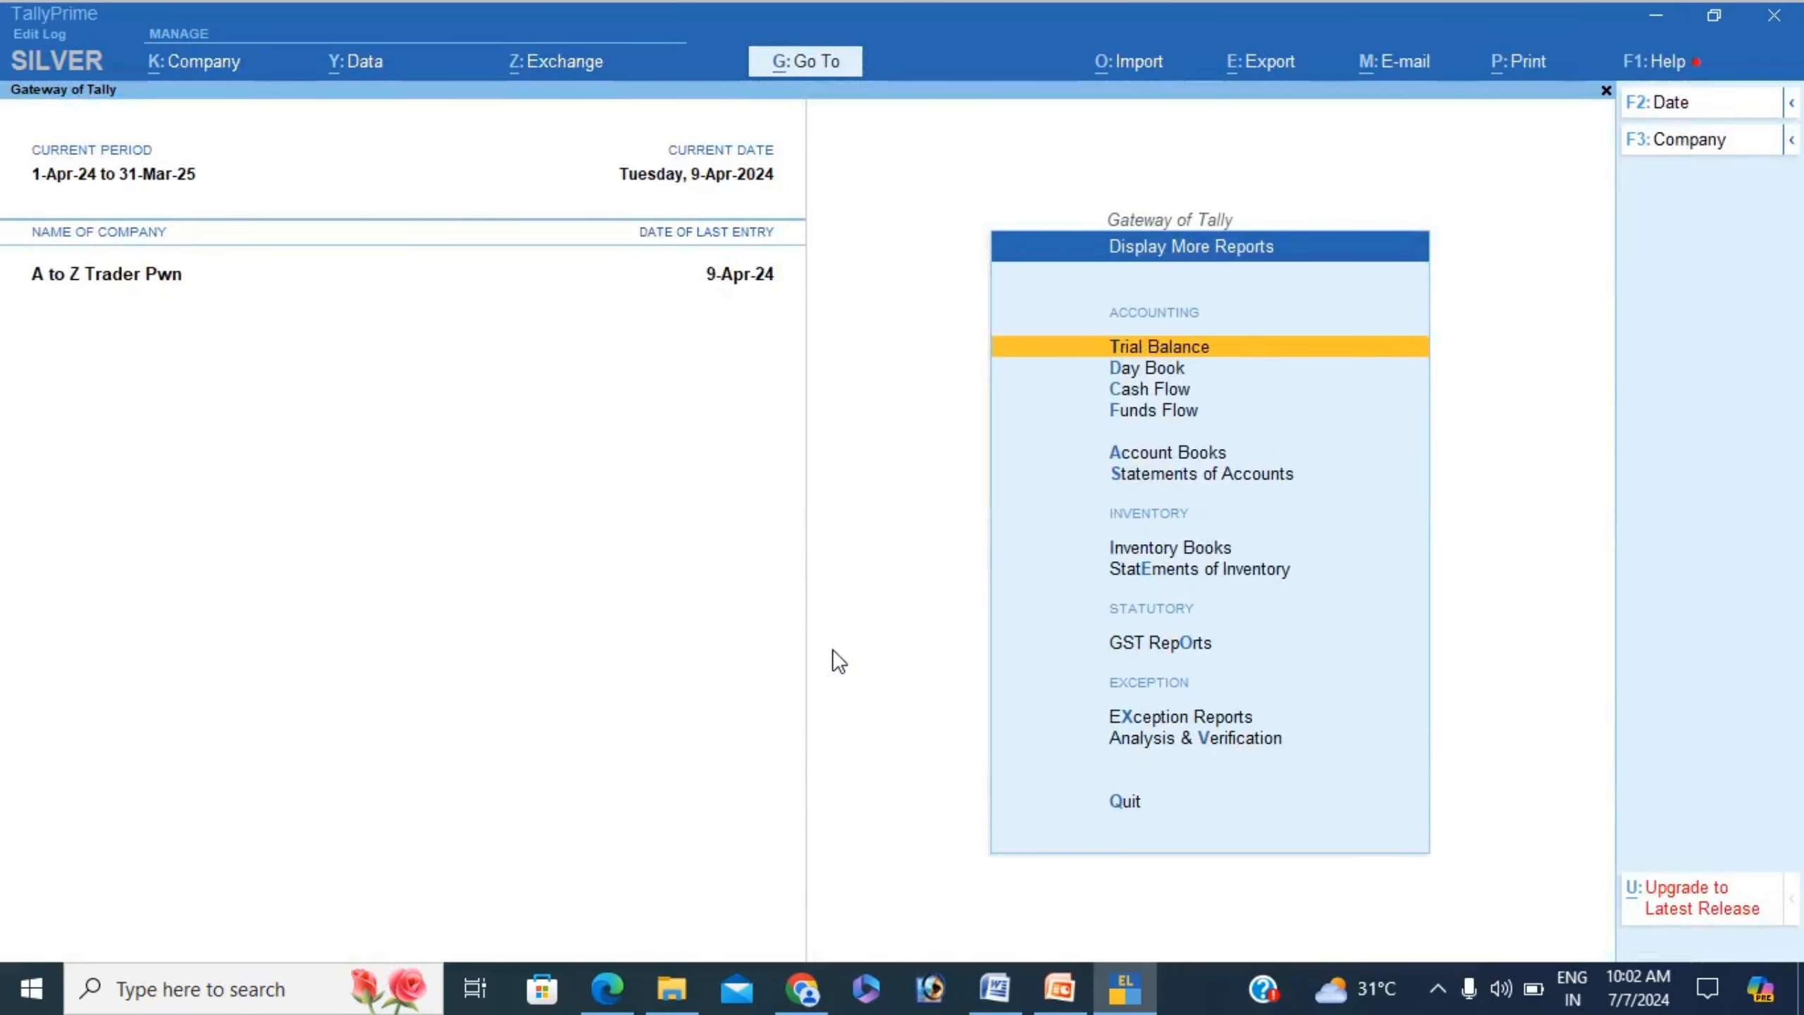
key("a")
key("s")
key("Return")
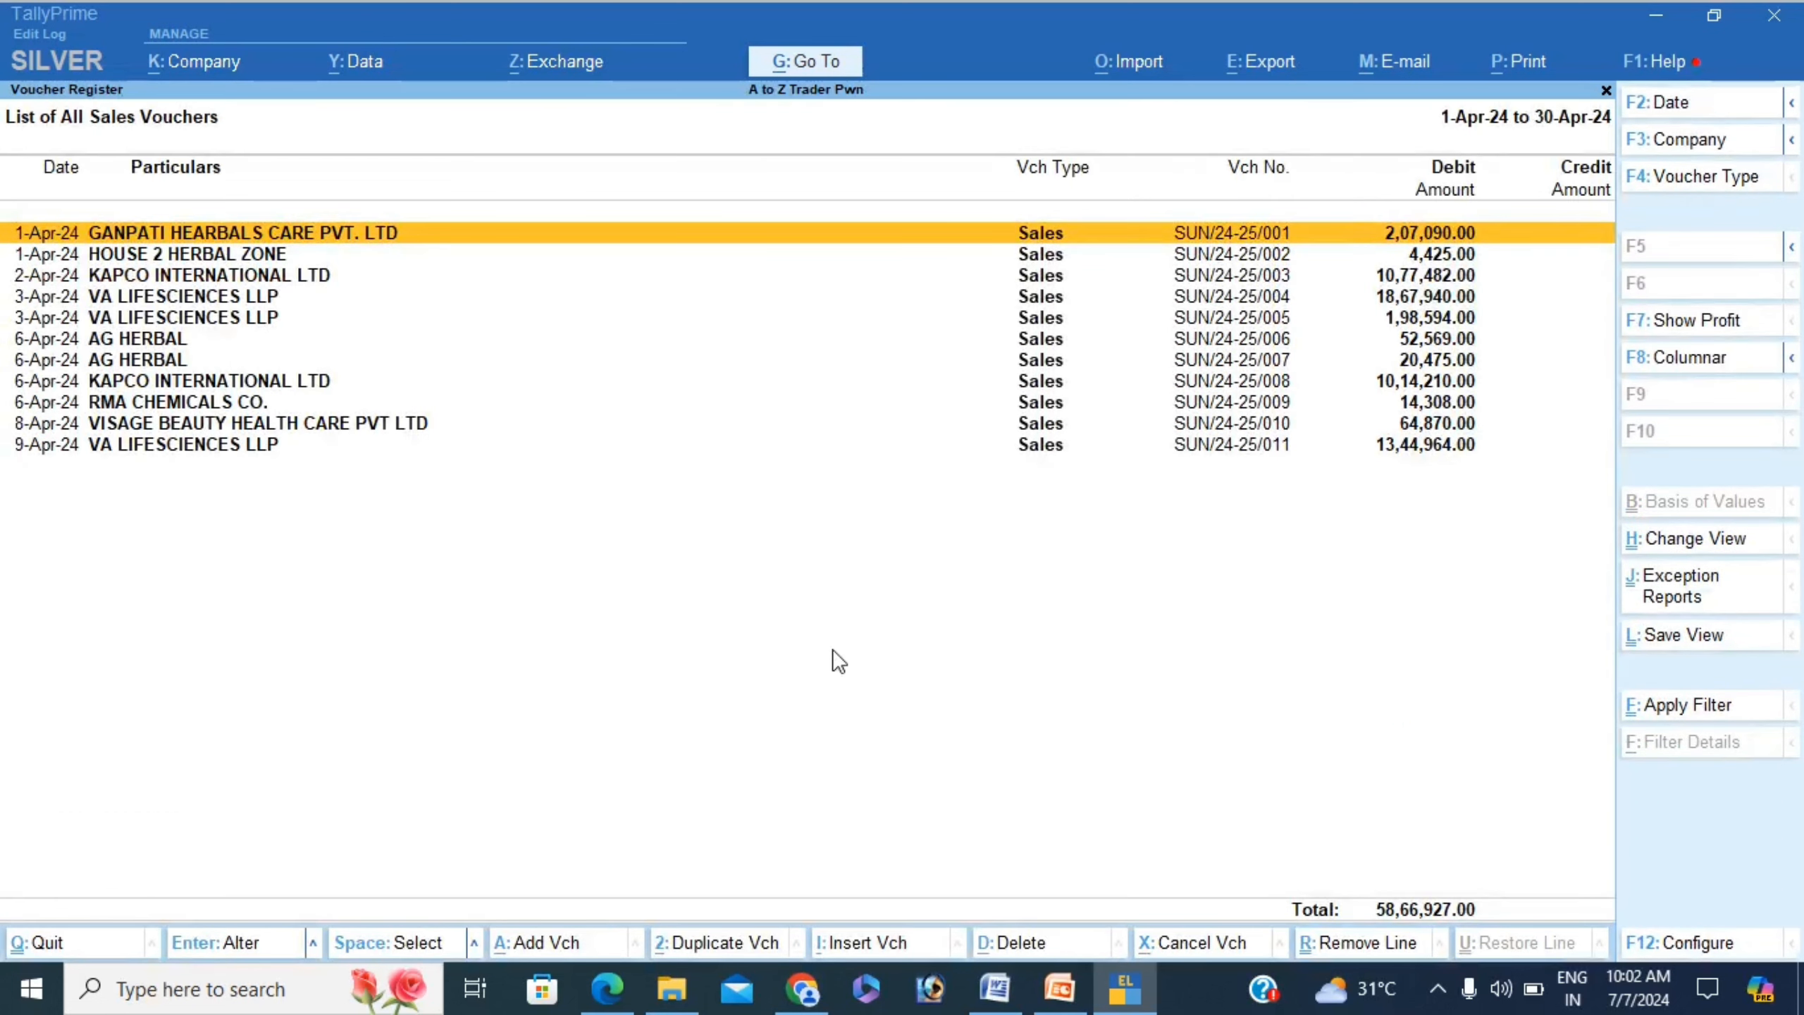
key("Return")
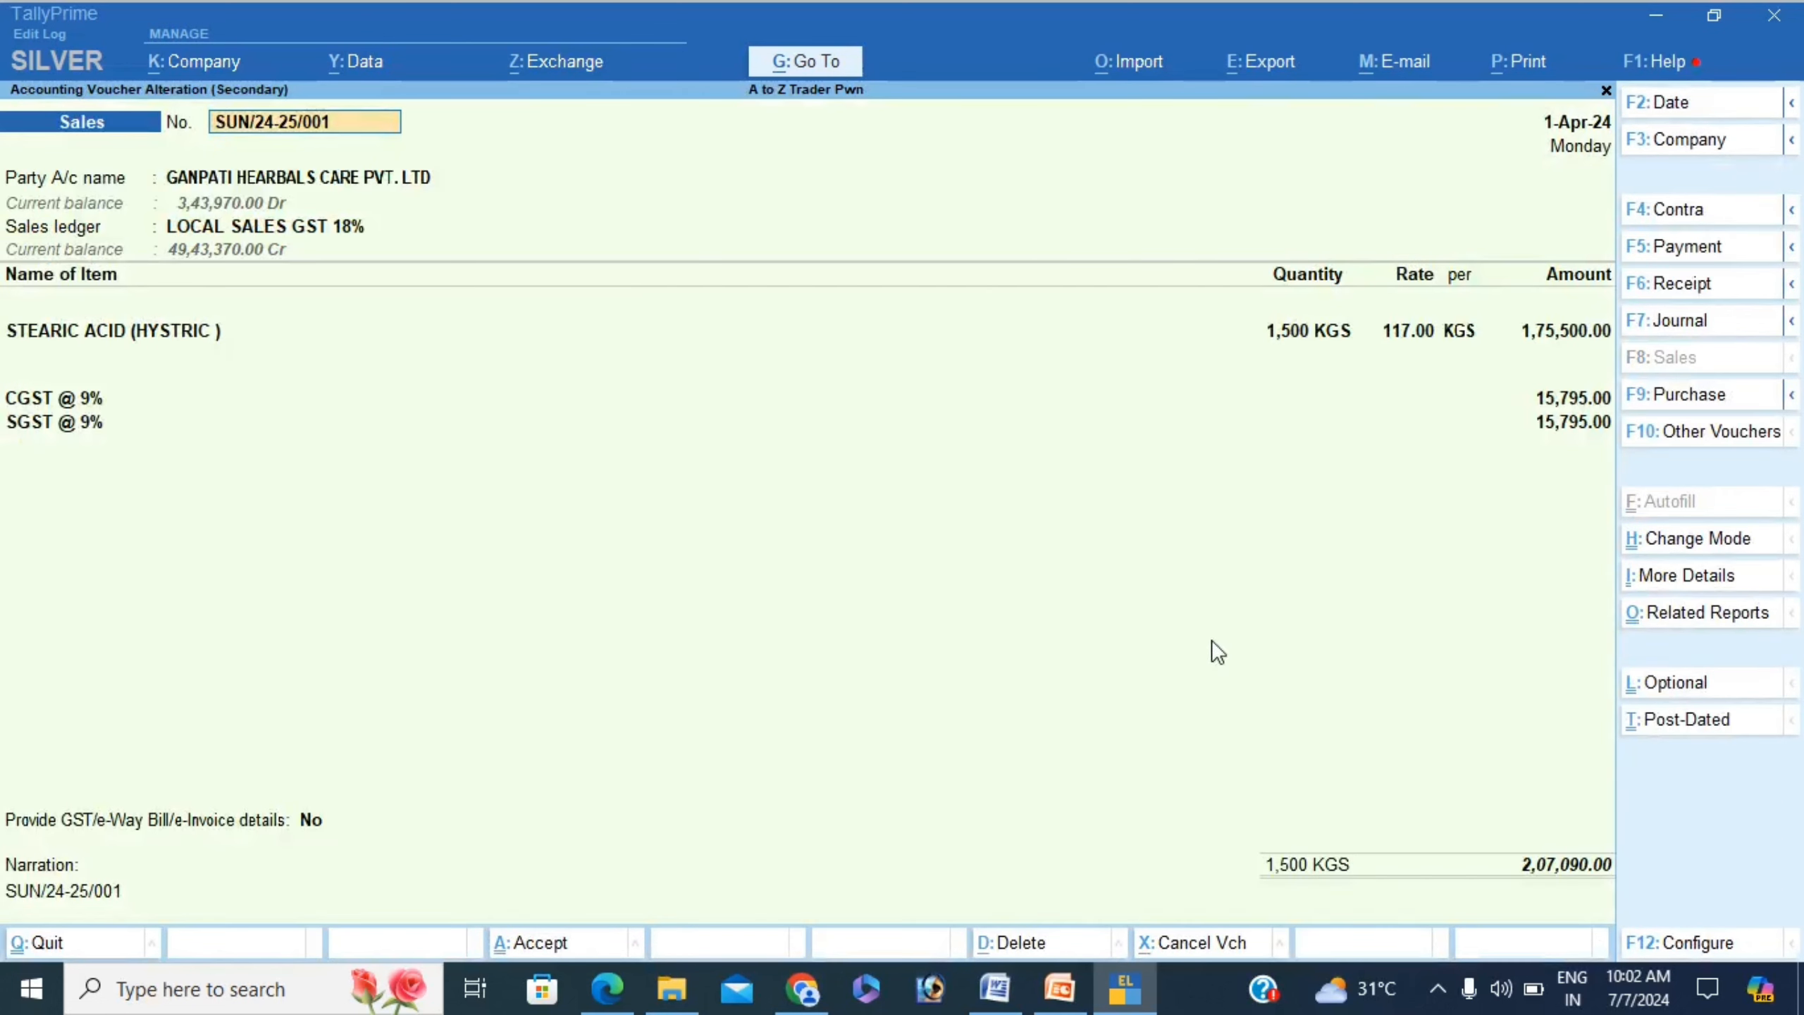
Examine the additional details stored for this sales voucher, covering the general, GST, e-Invoice and e-Way Bill entries
left_click(1690, 584)
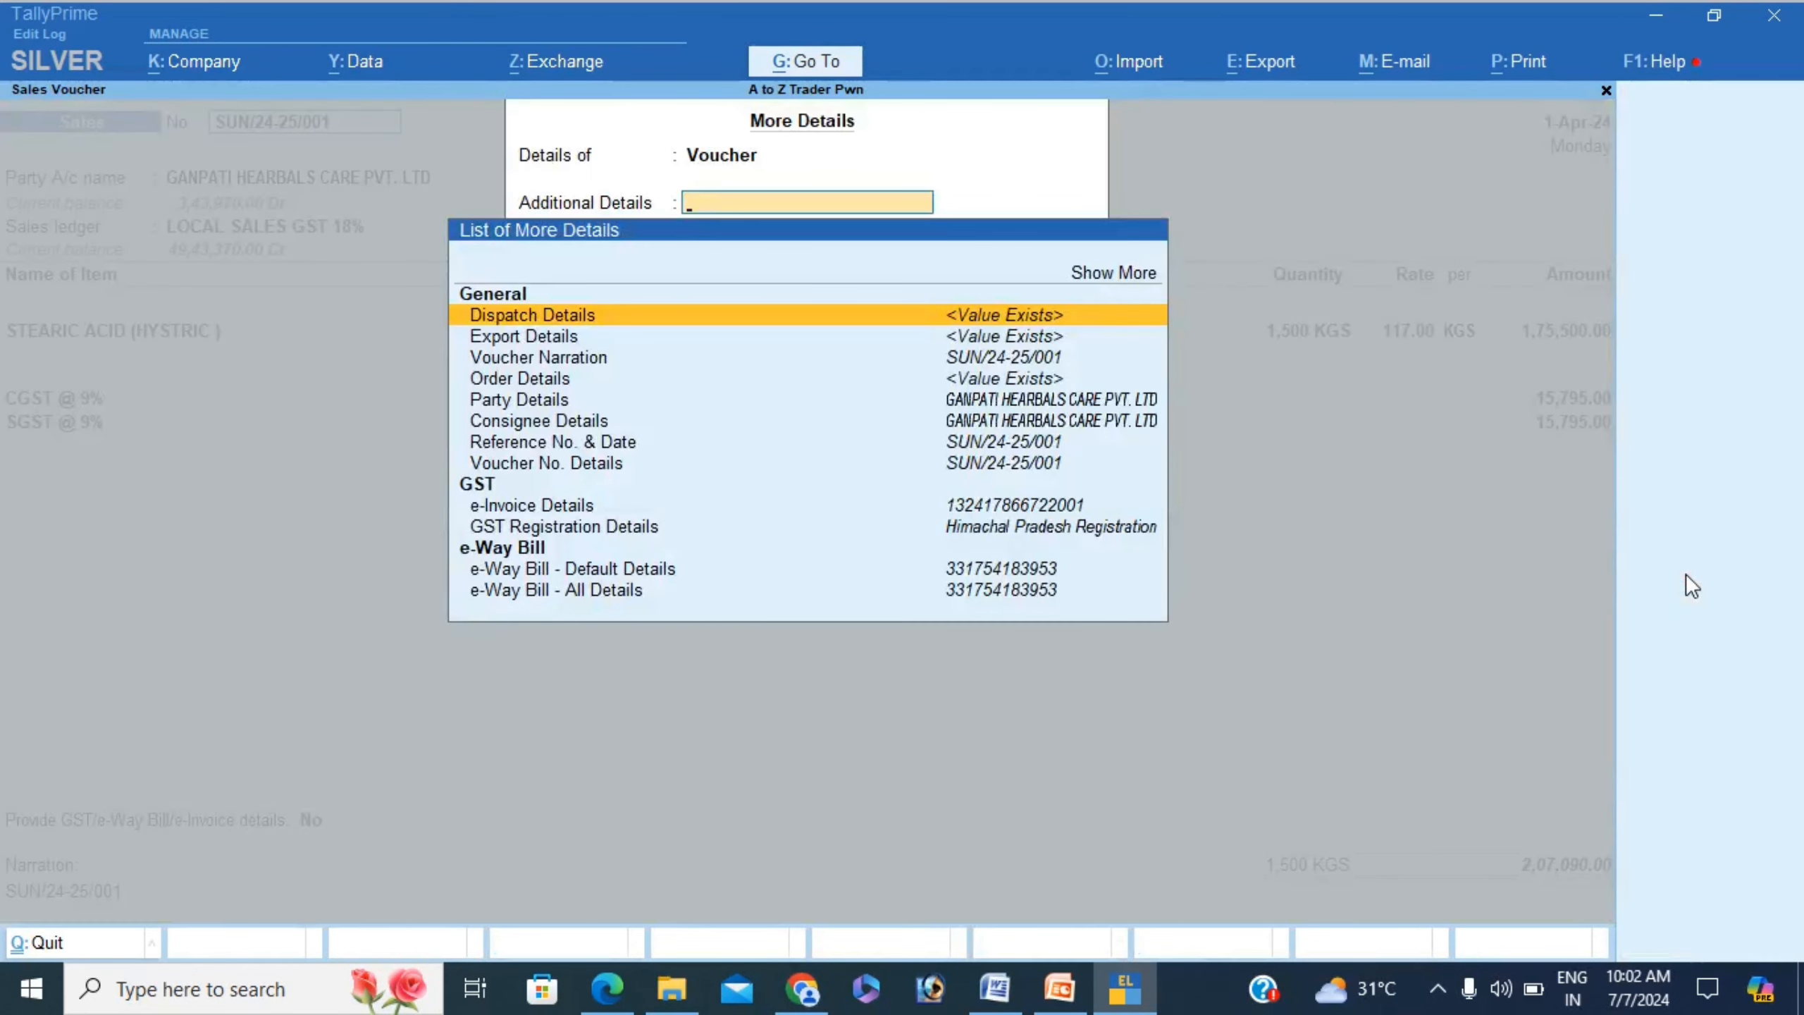
key("Down")
key("Down")
key("Down")
key("Down")
key("Down")
key("Down")
key("Down")
key("Down")
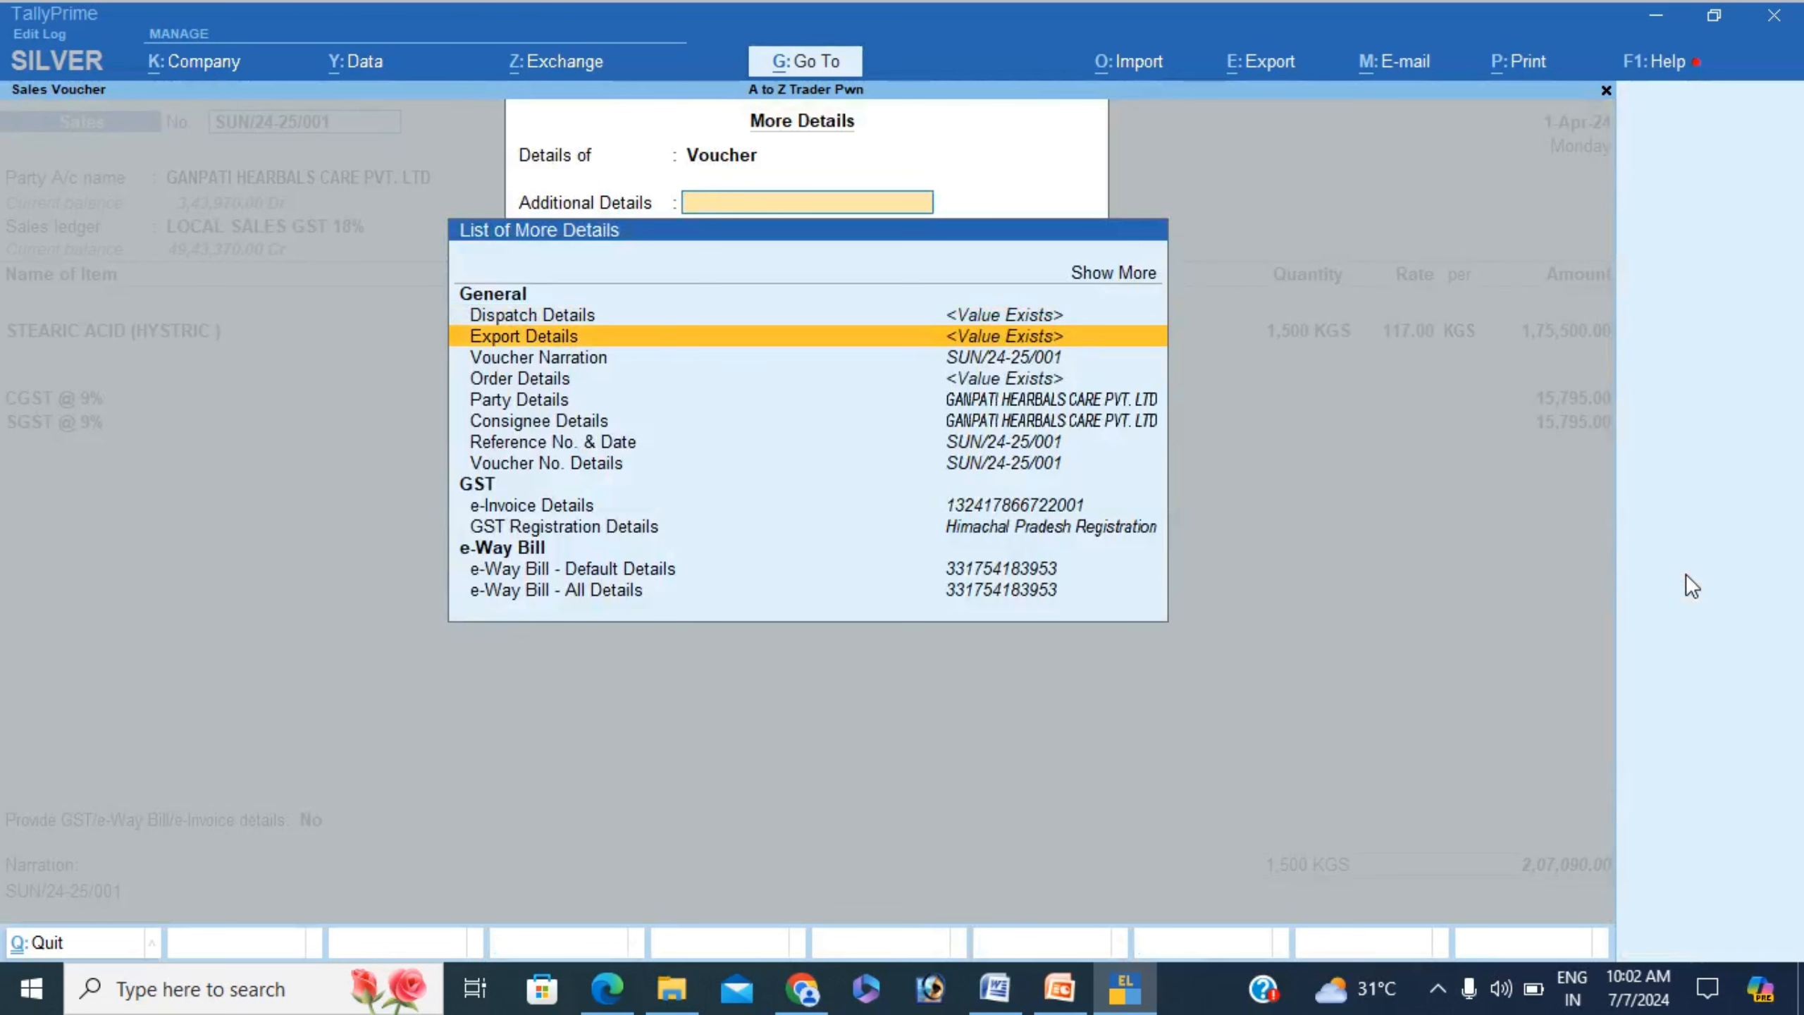
key("Down")
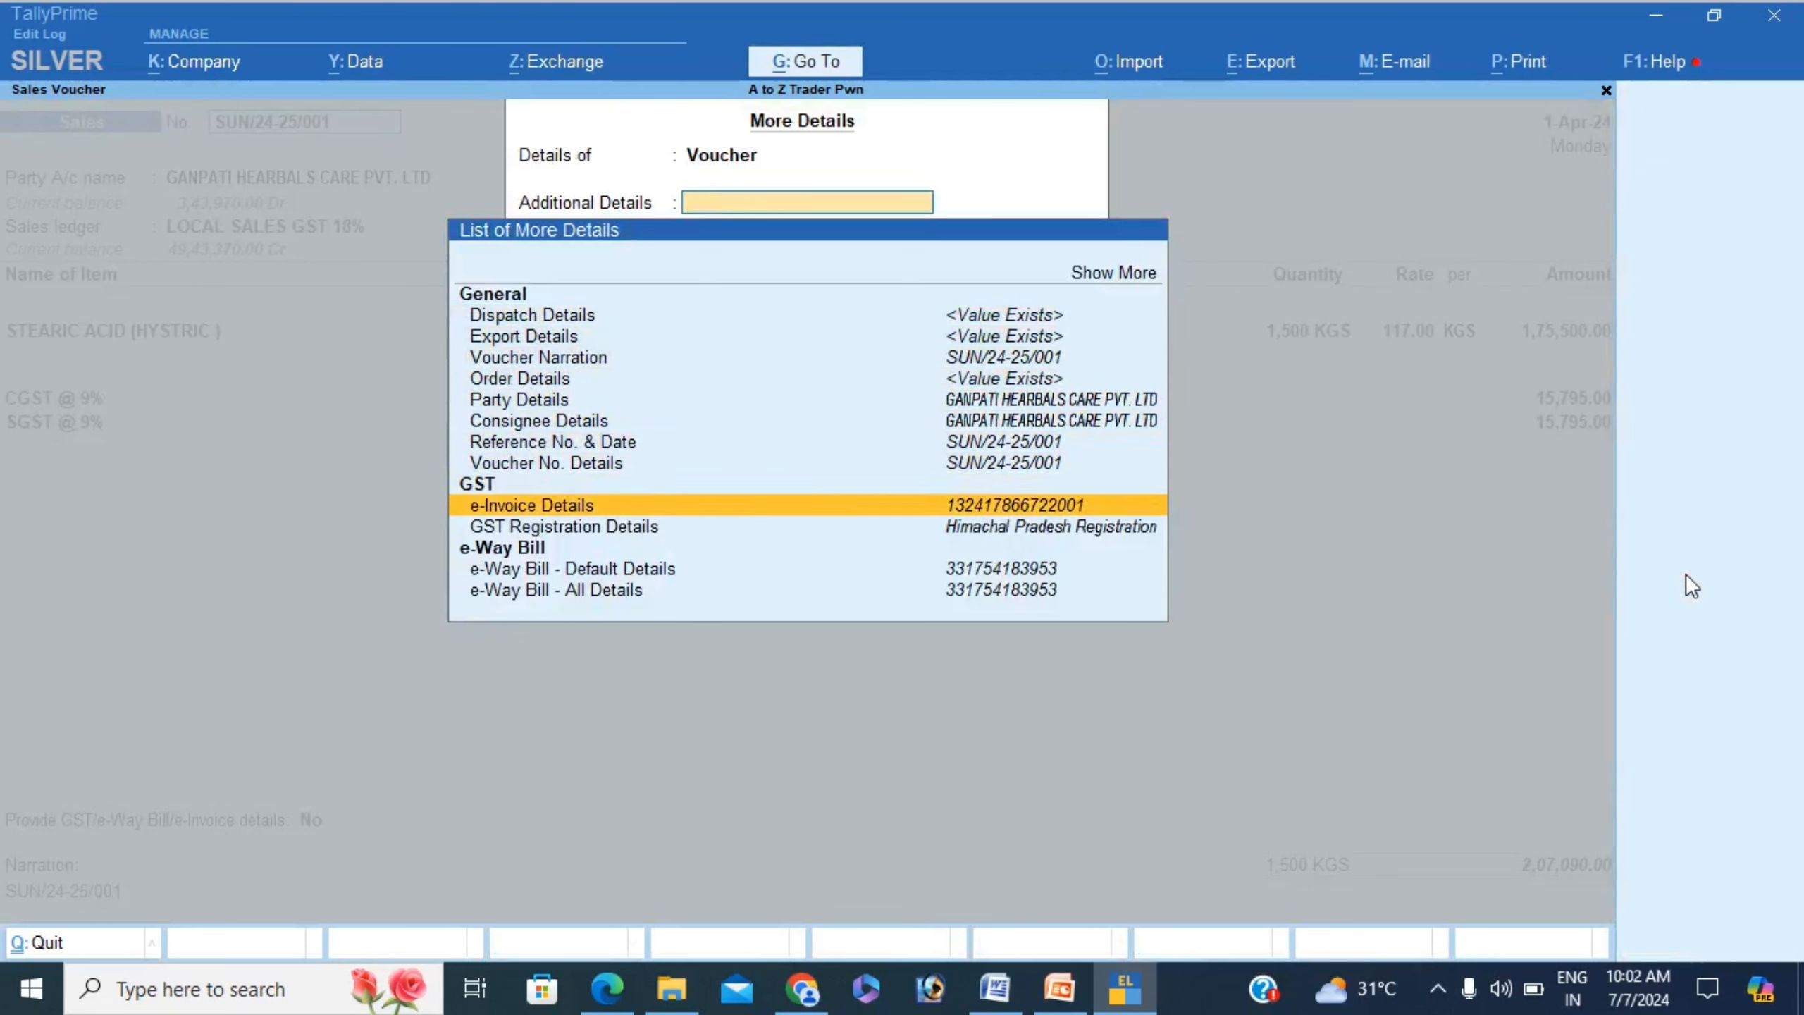
key("Down")
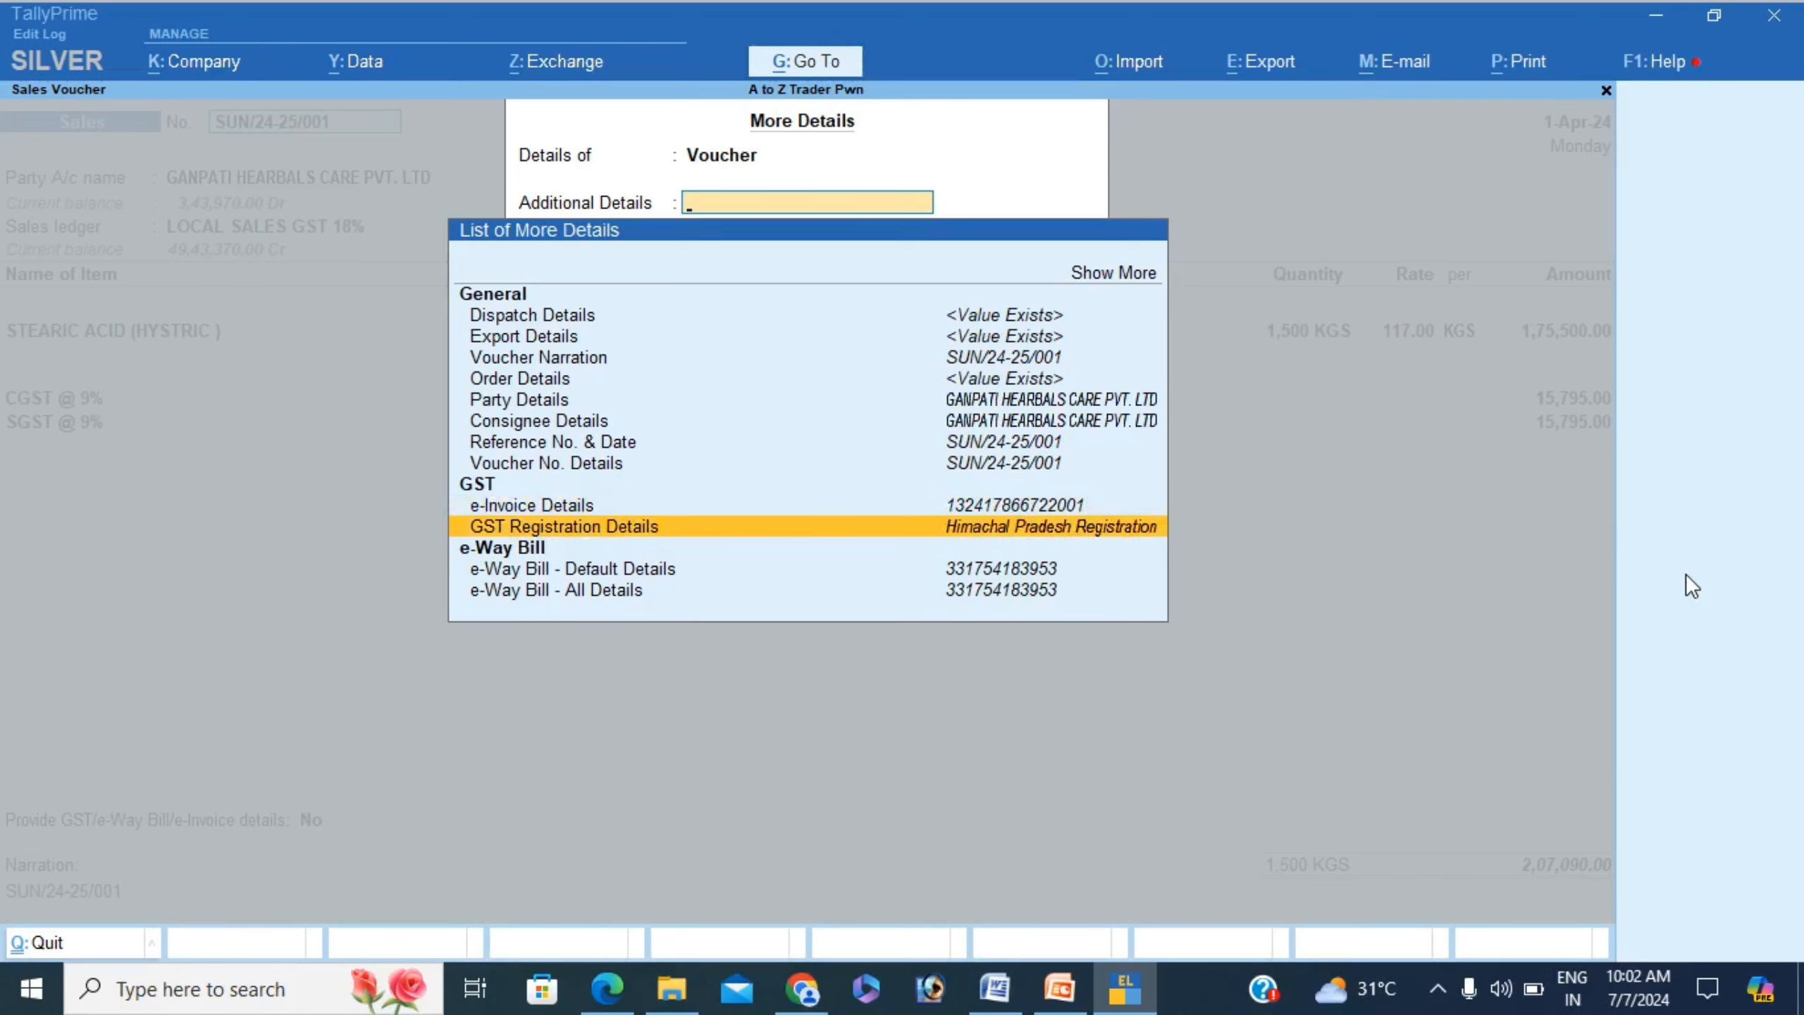
key("Down")
key("Down")
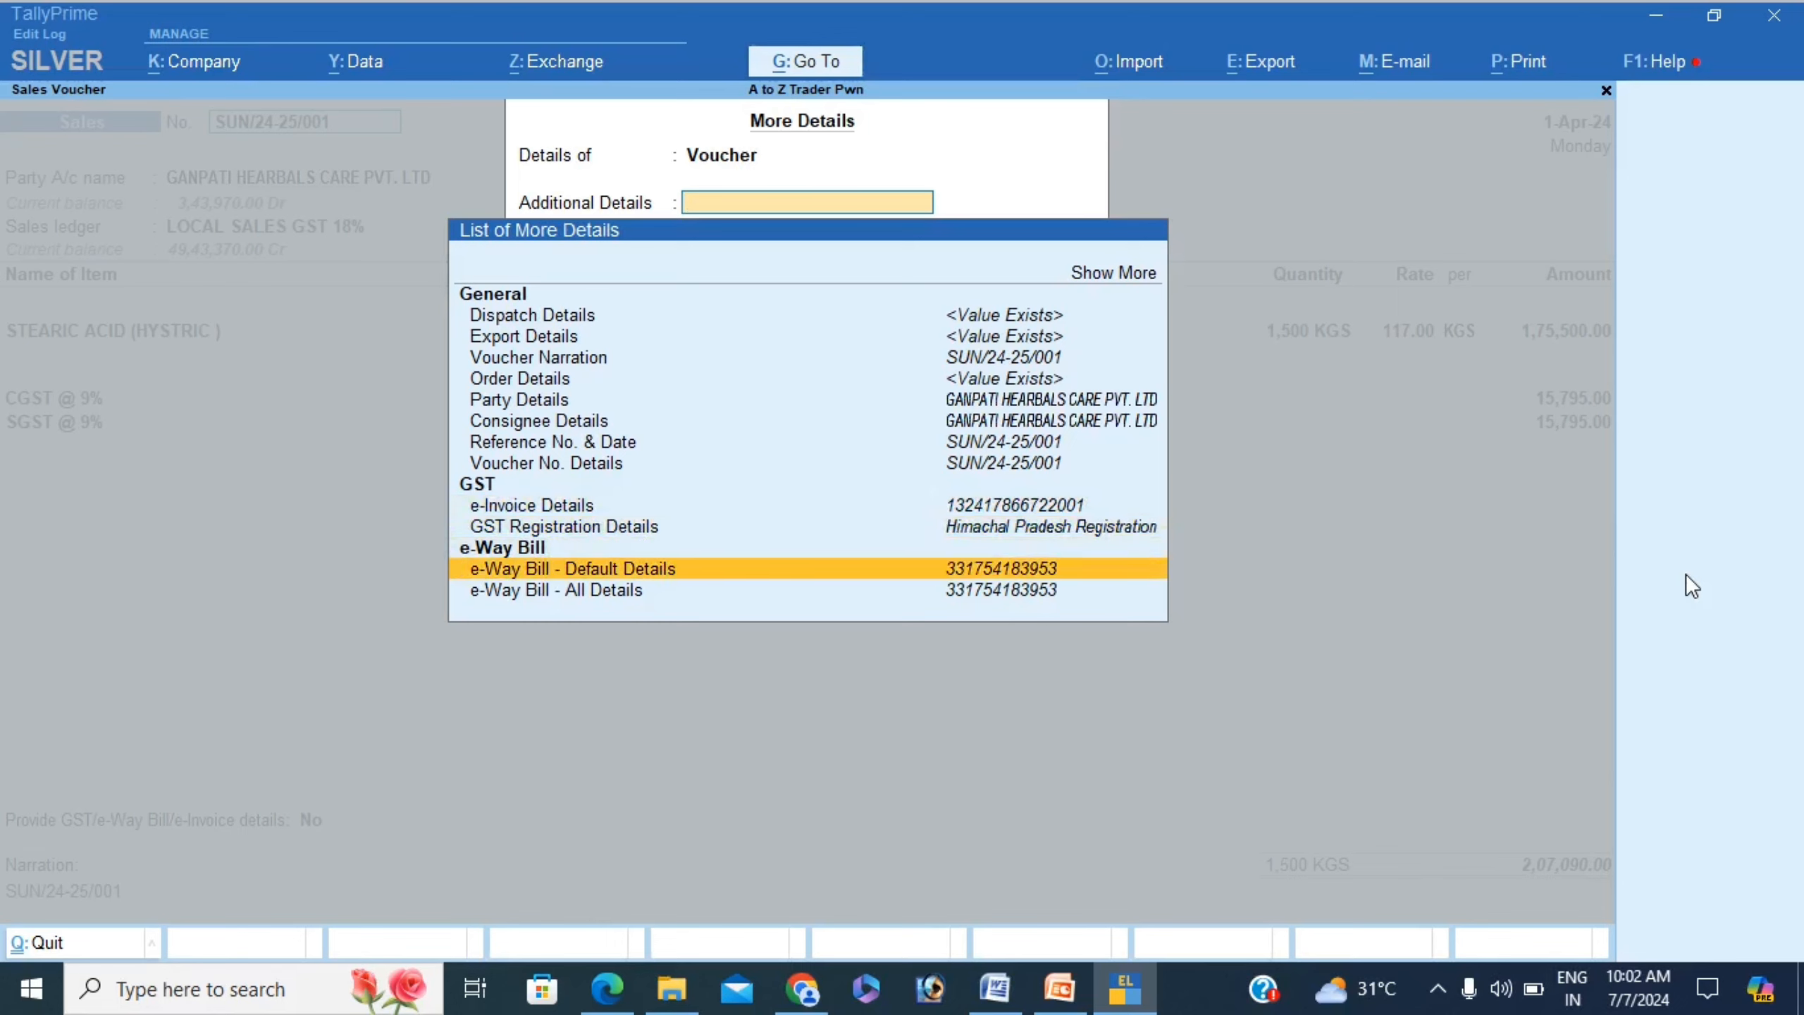
key("Down")
key("Up")
key("Up")
key("Up")
key("Up")
key("Up")
key("Up")
key("Up")
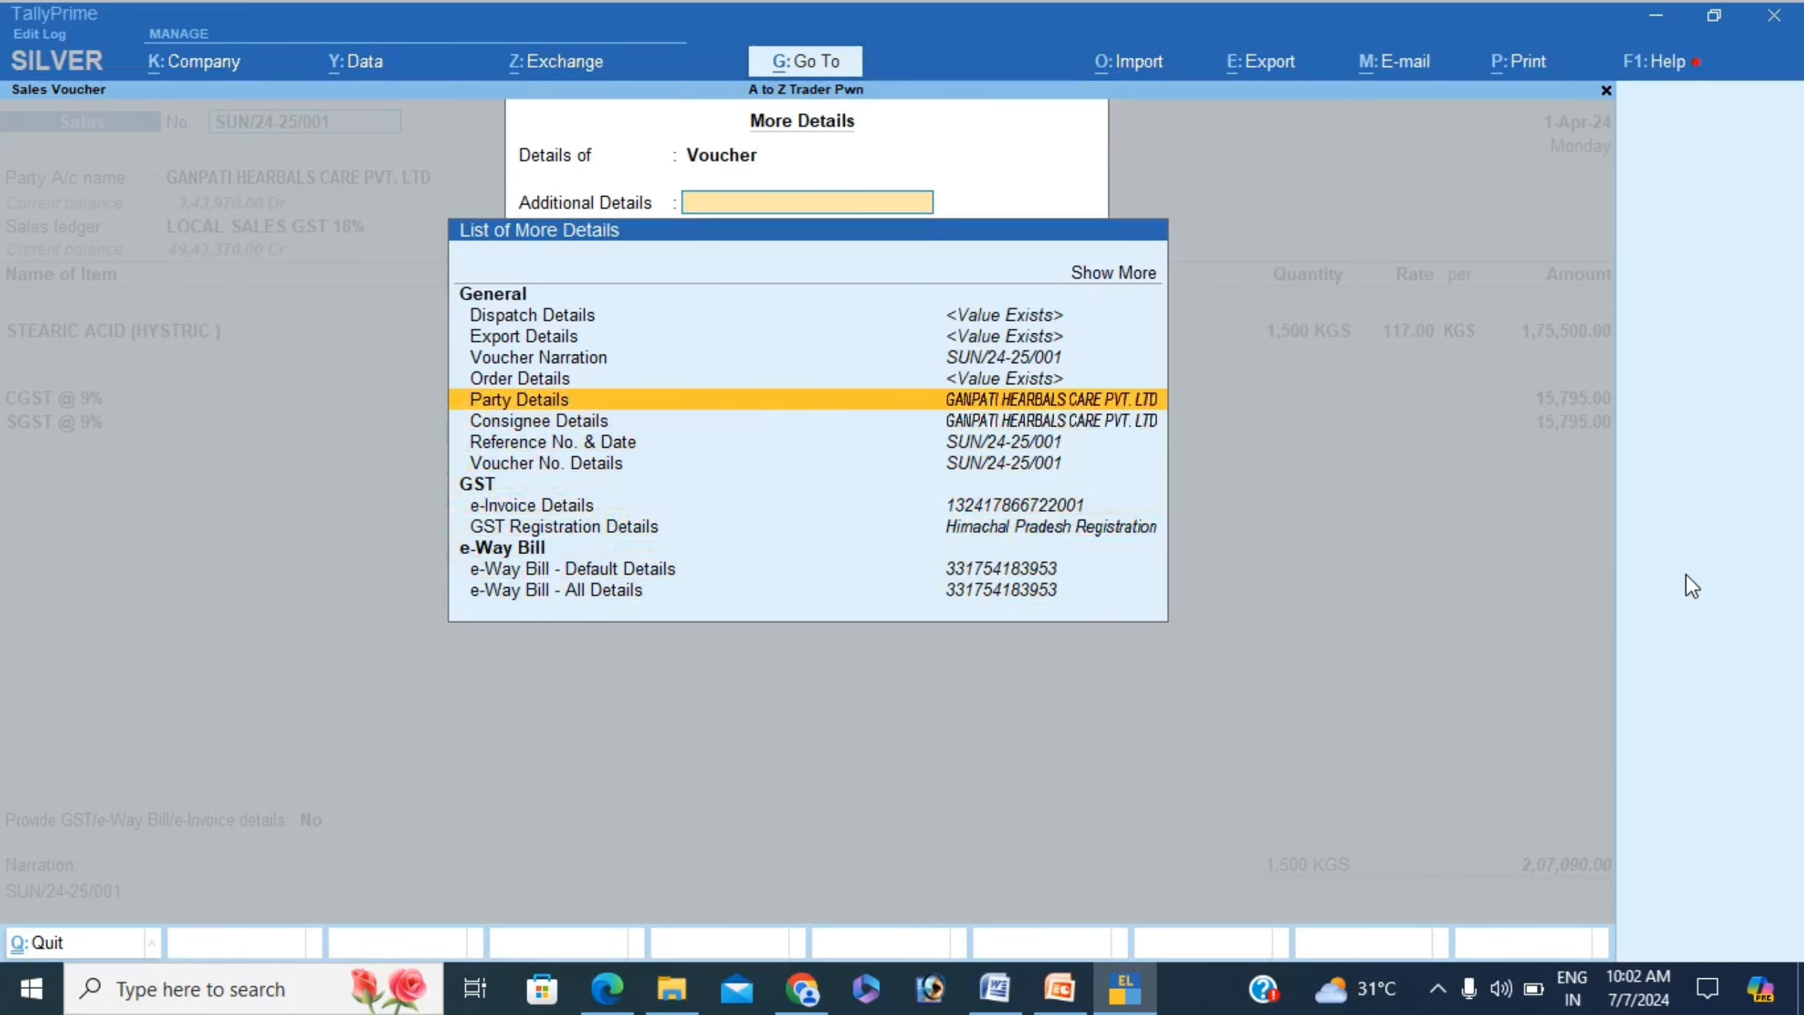
key("Down")
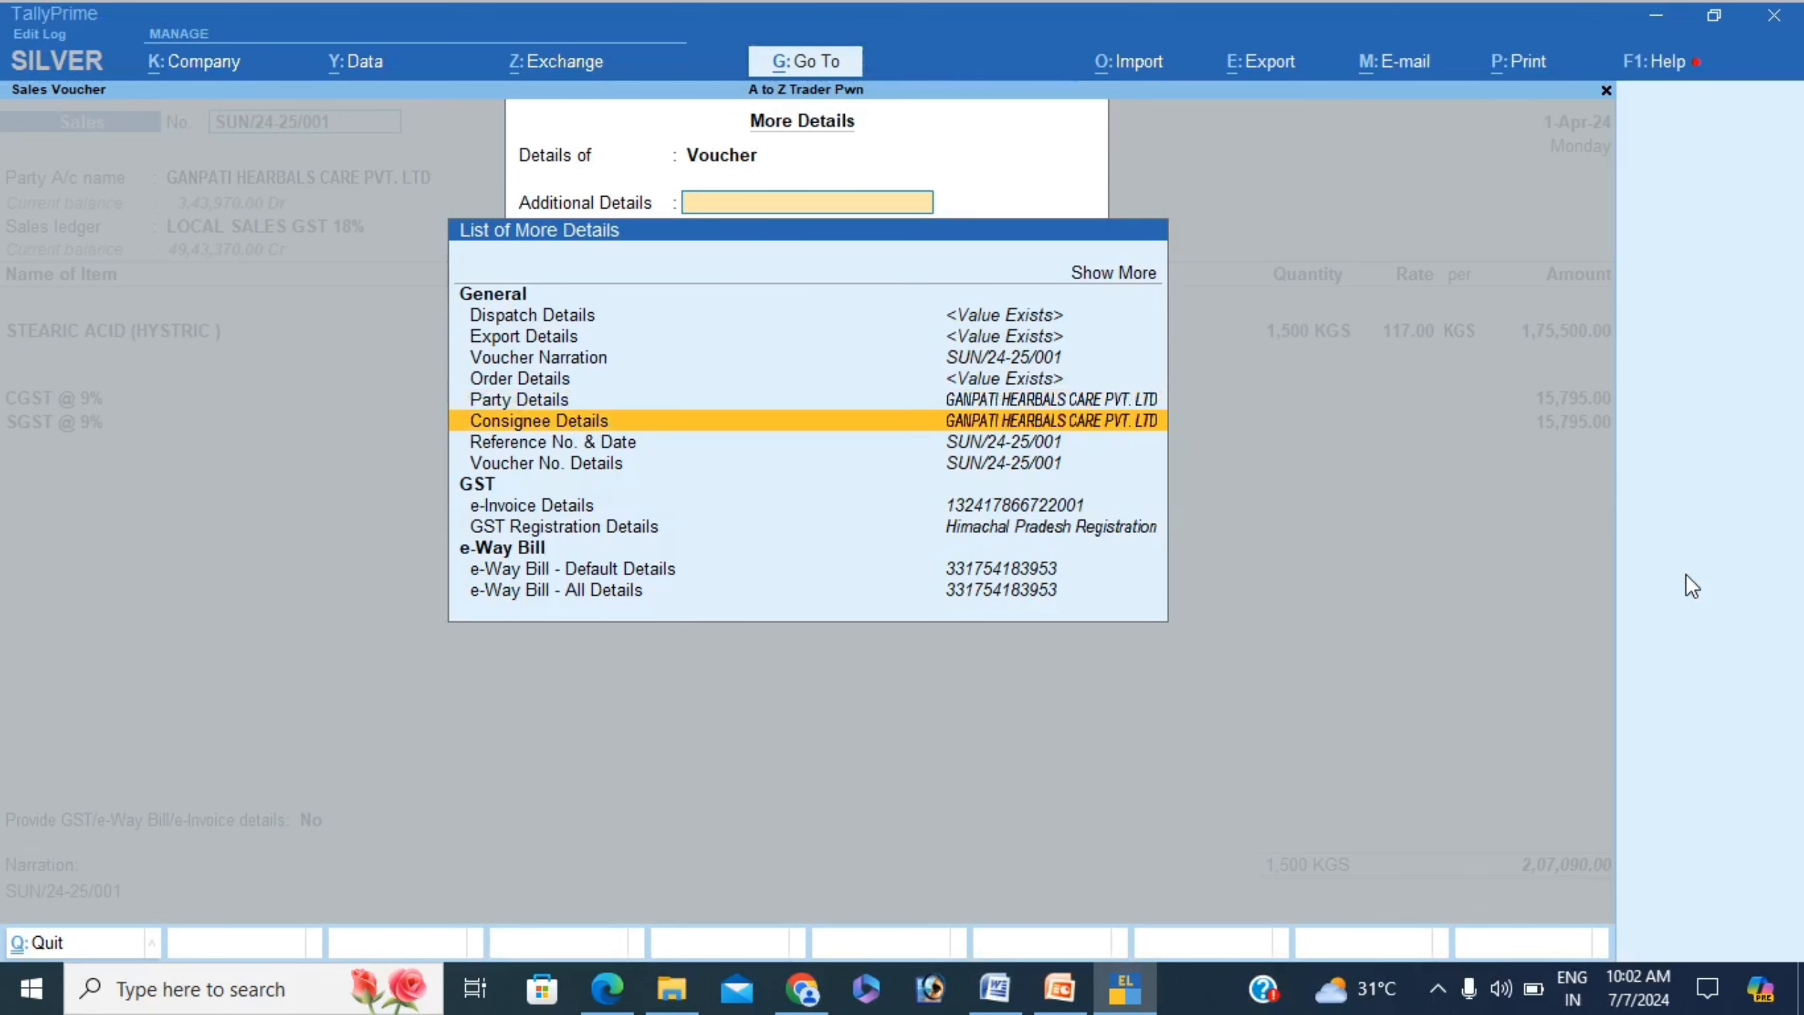
Examine the voucher's e-Invoice Details, including acknowledgement, place of party and dispatch-from fields, and leave them without saving
key("Down")
key("Down")
key("Down")
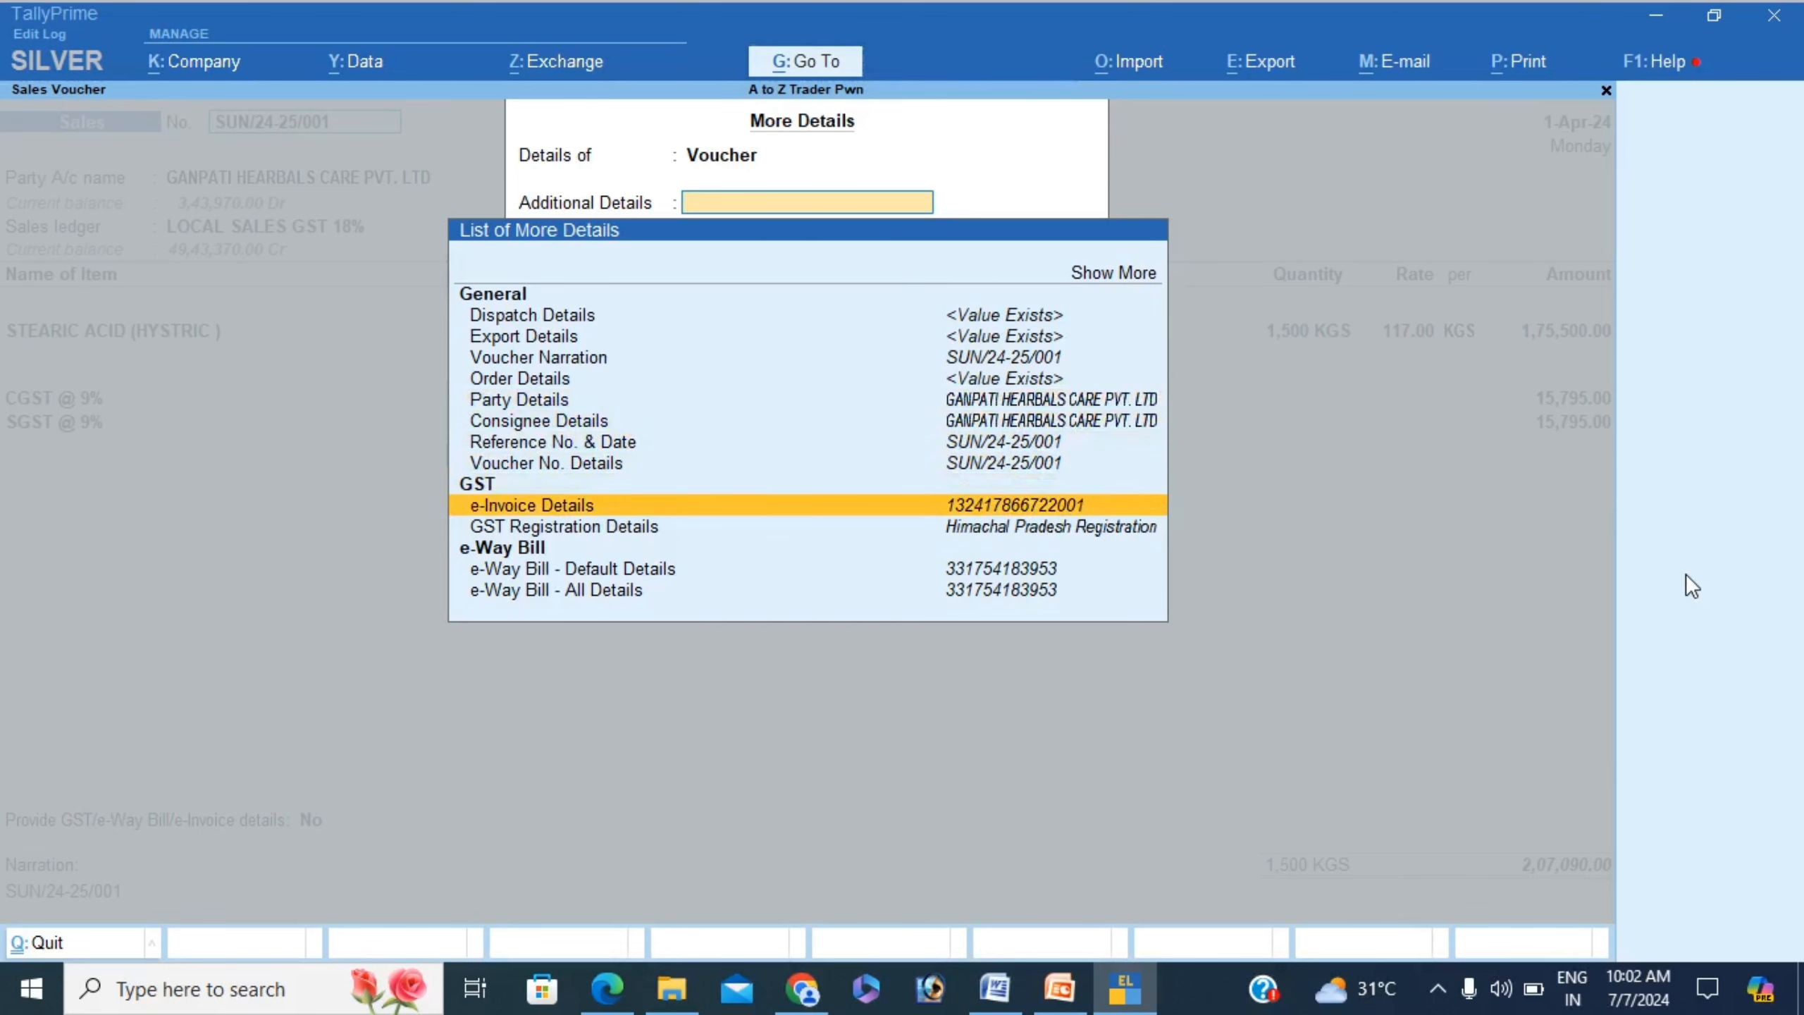
key("Return")
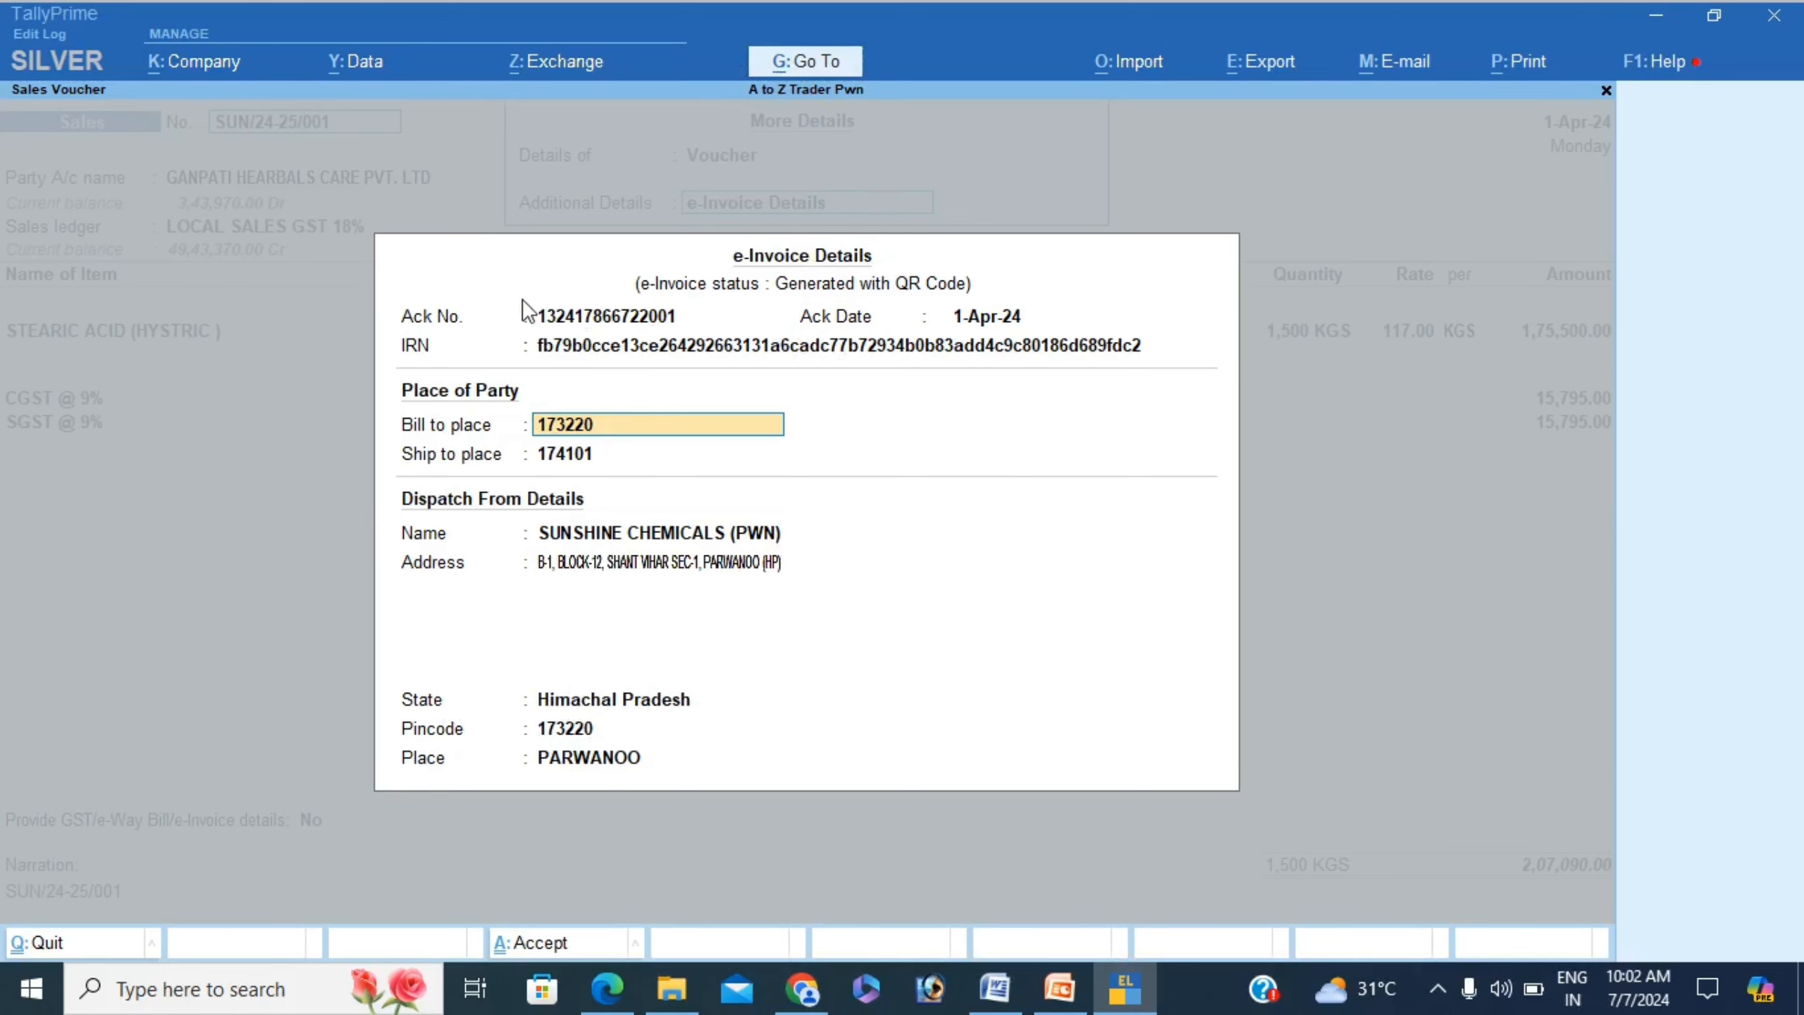
key("BackSpace")
key("Escape")
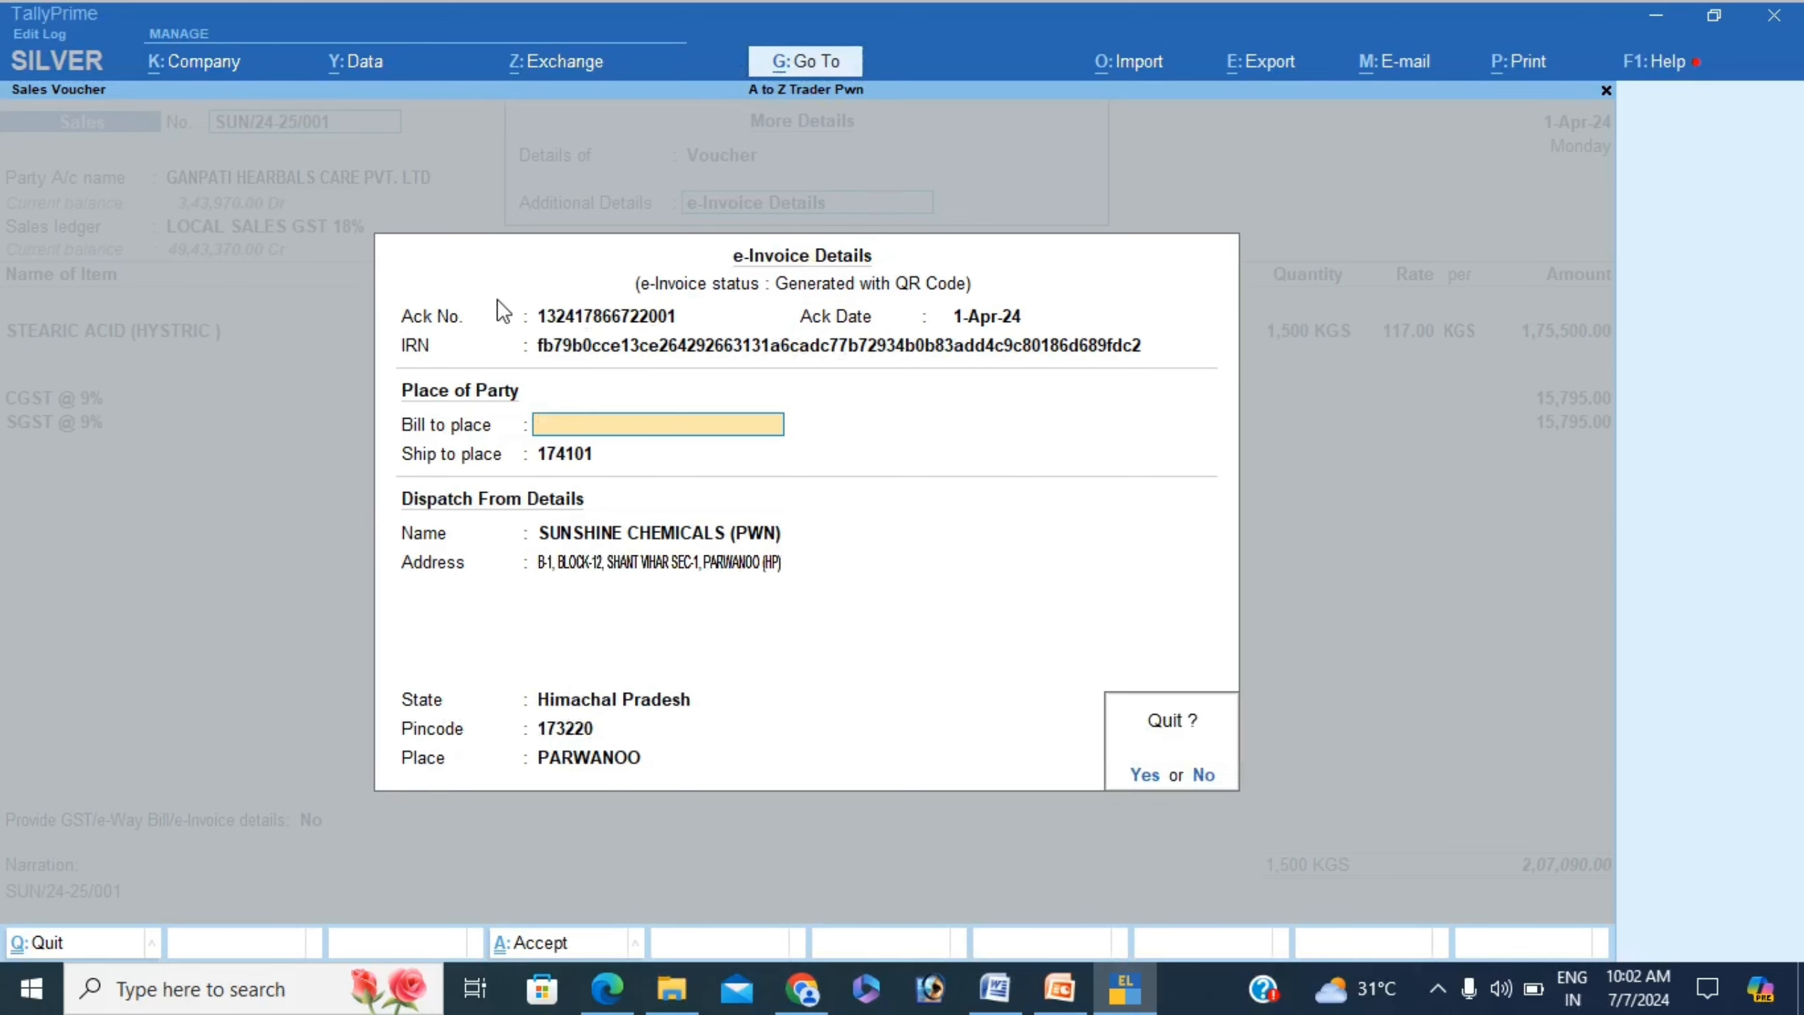
key("y")
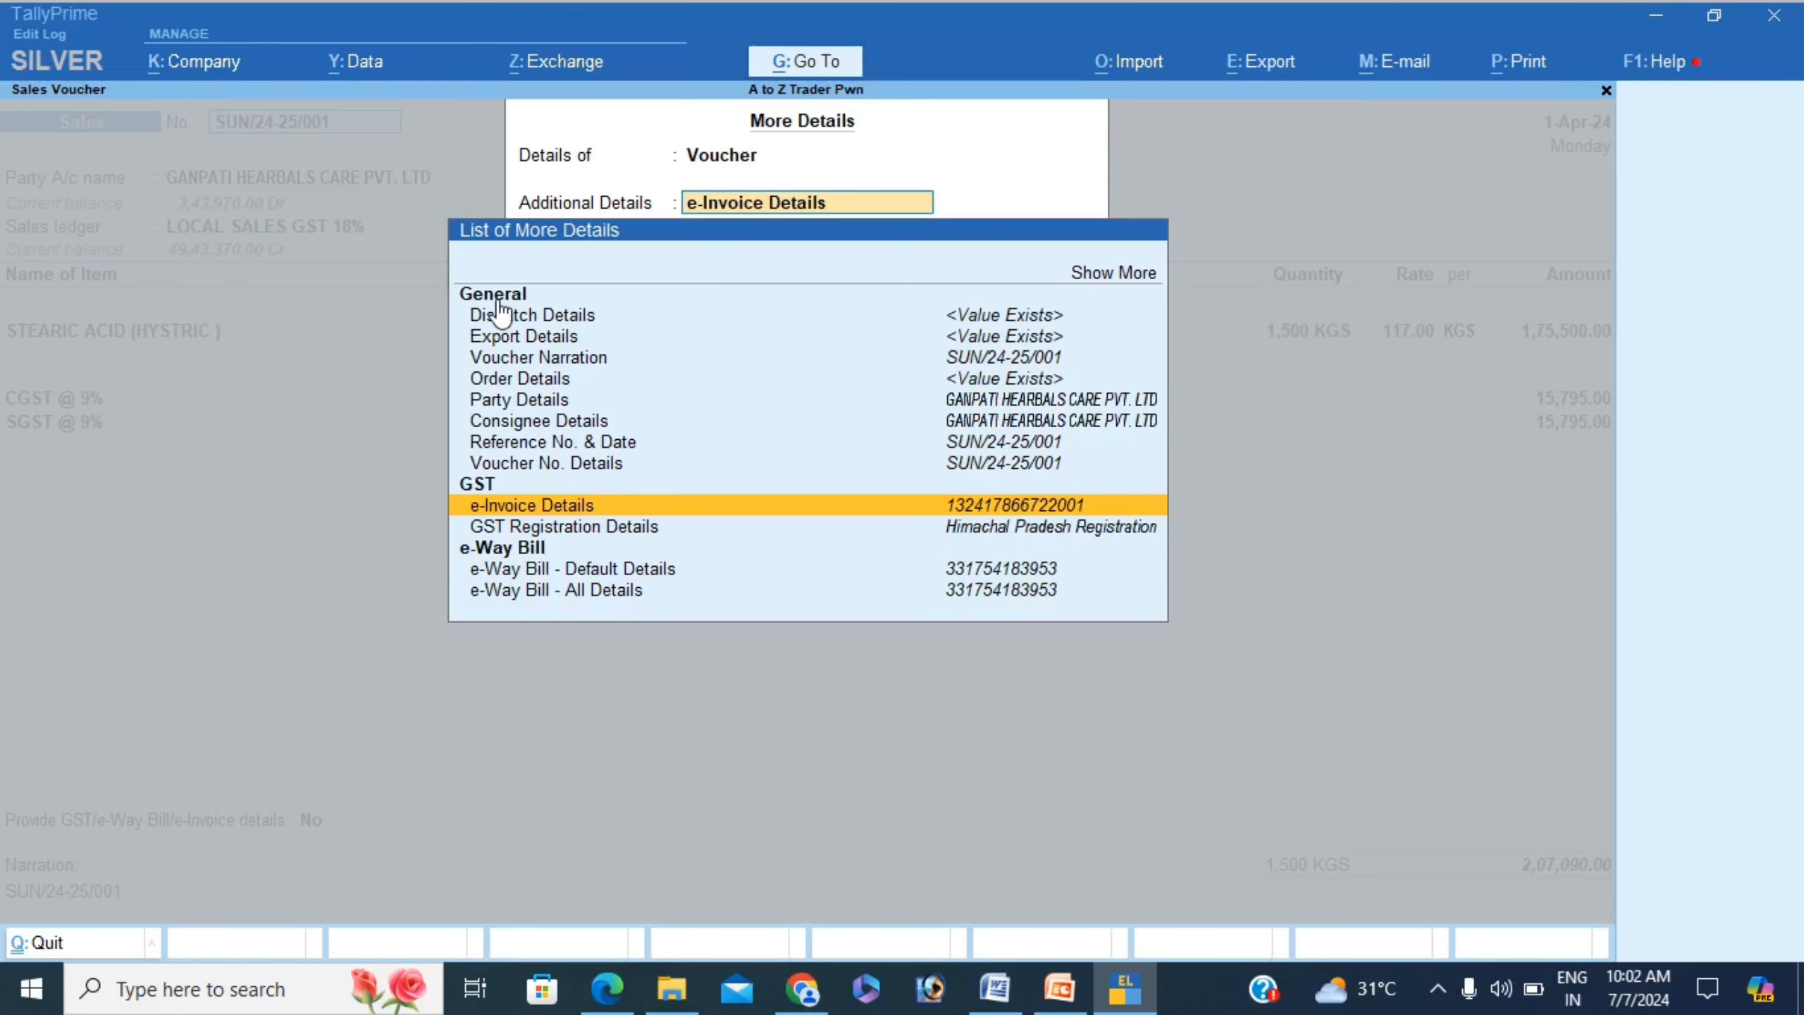
Examine the voucher's full e-Way Bill details, covering consignor, consignee and transport information, and return to the additional details list
key("Down")
key("Down")
key("Down")
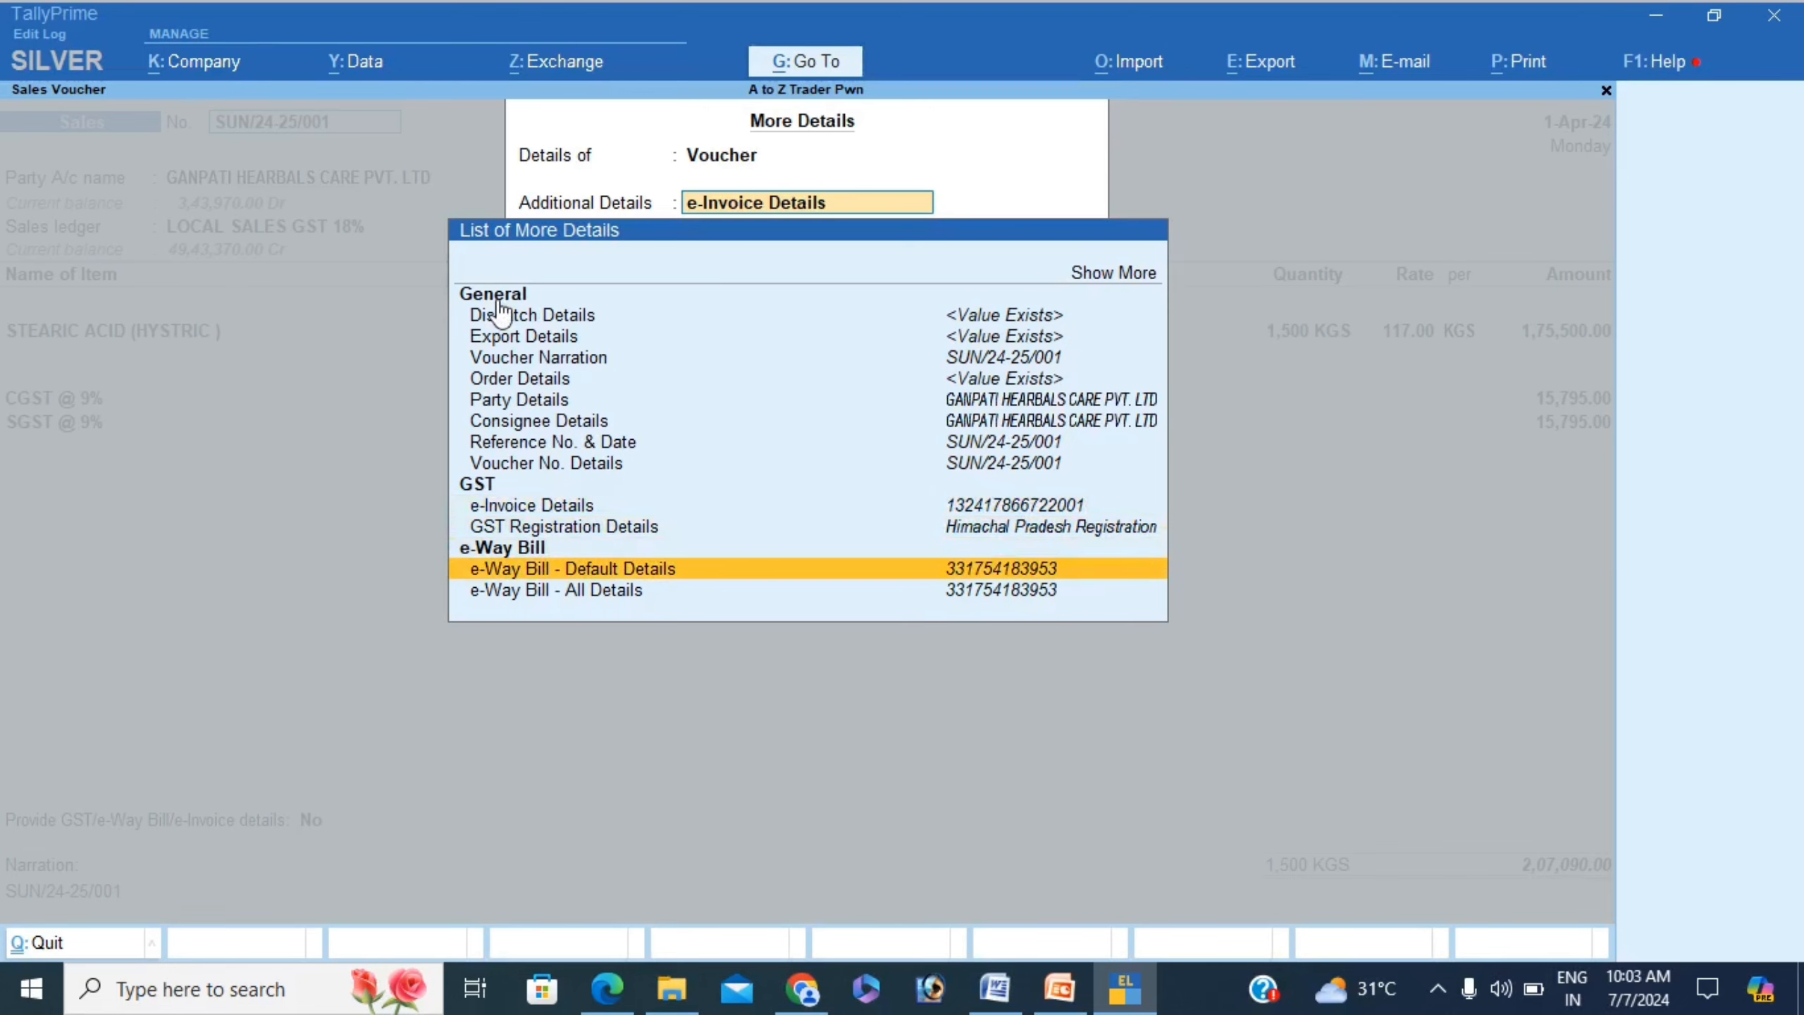
key("Down")
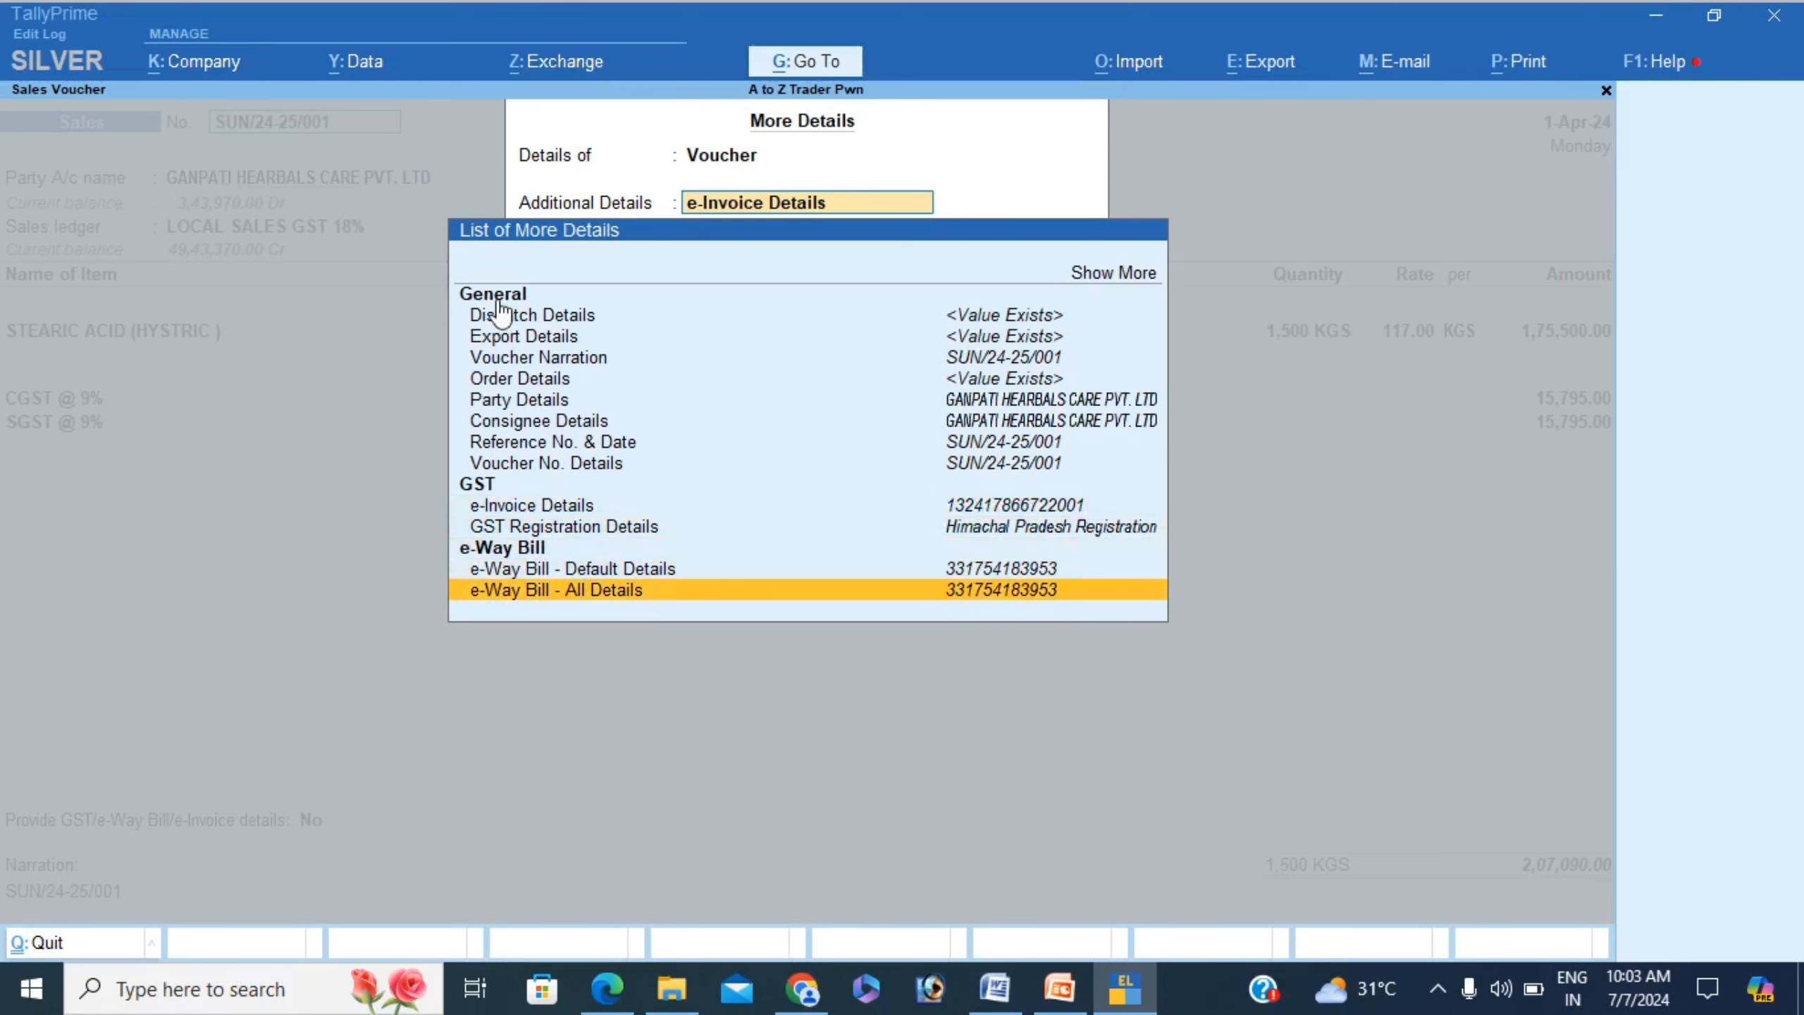
key("Return")
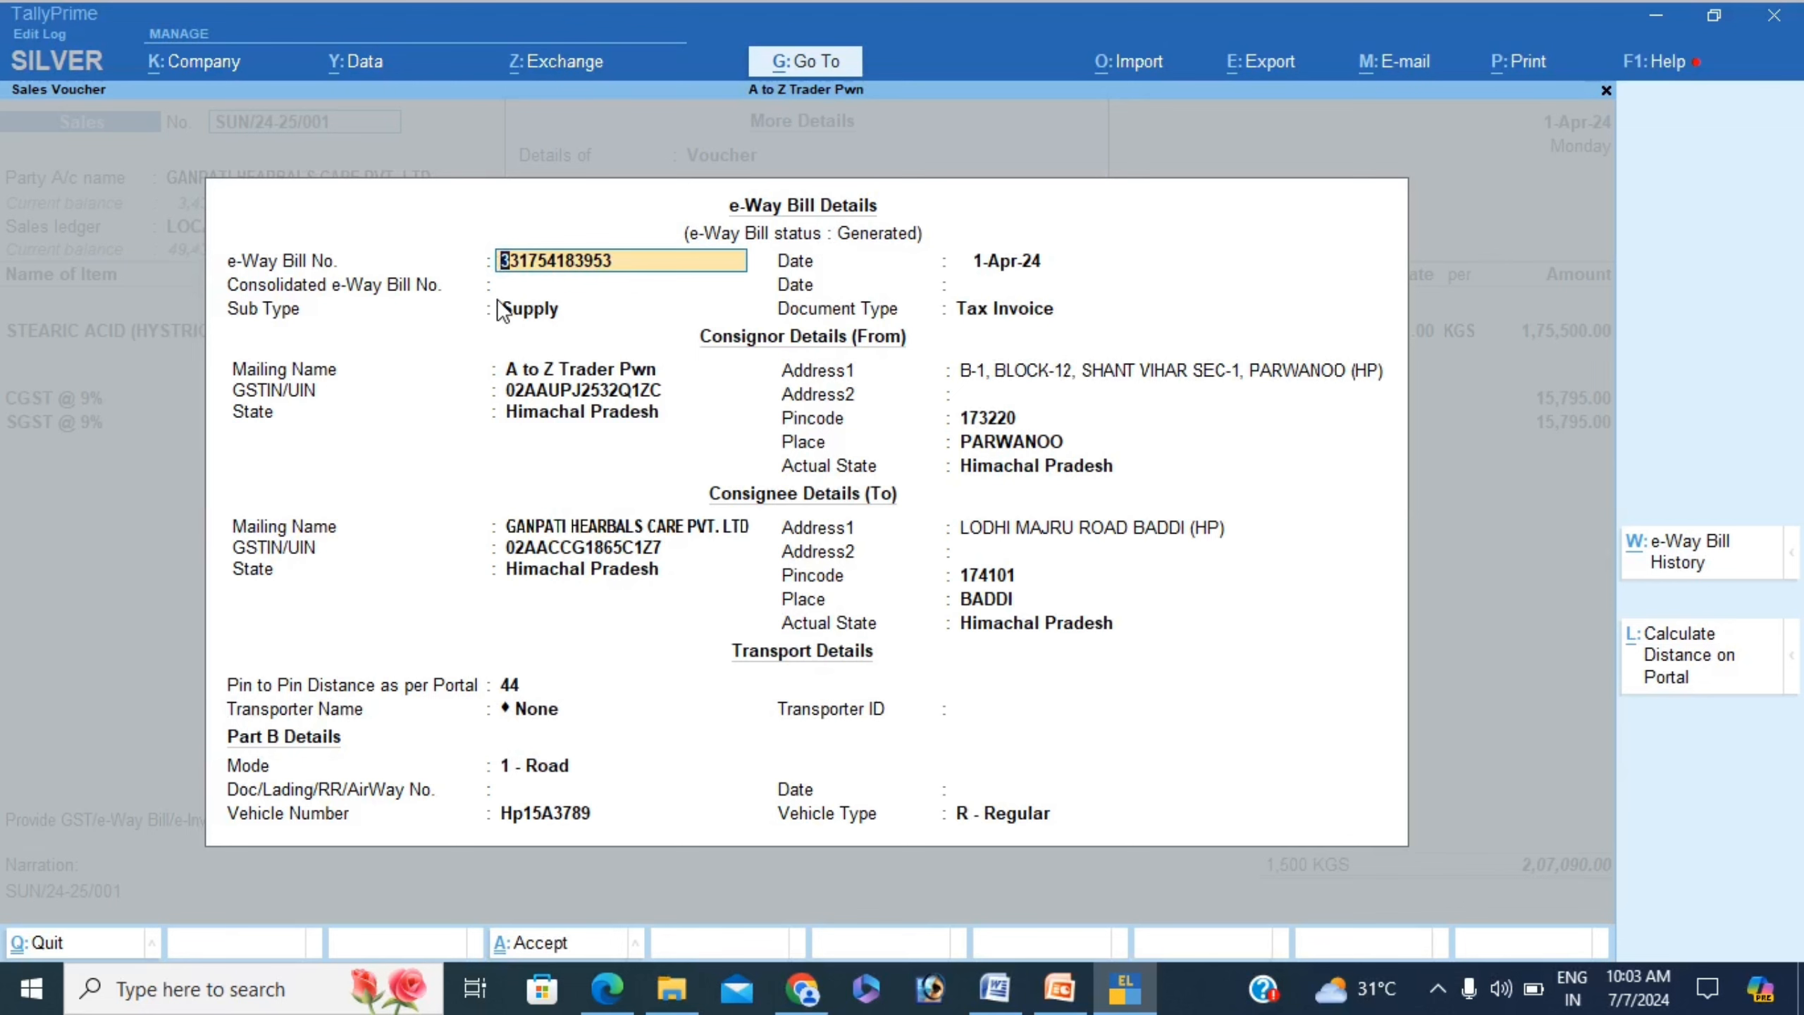
key("BackSpace")
key("Escape")
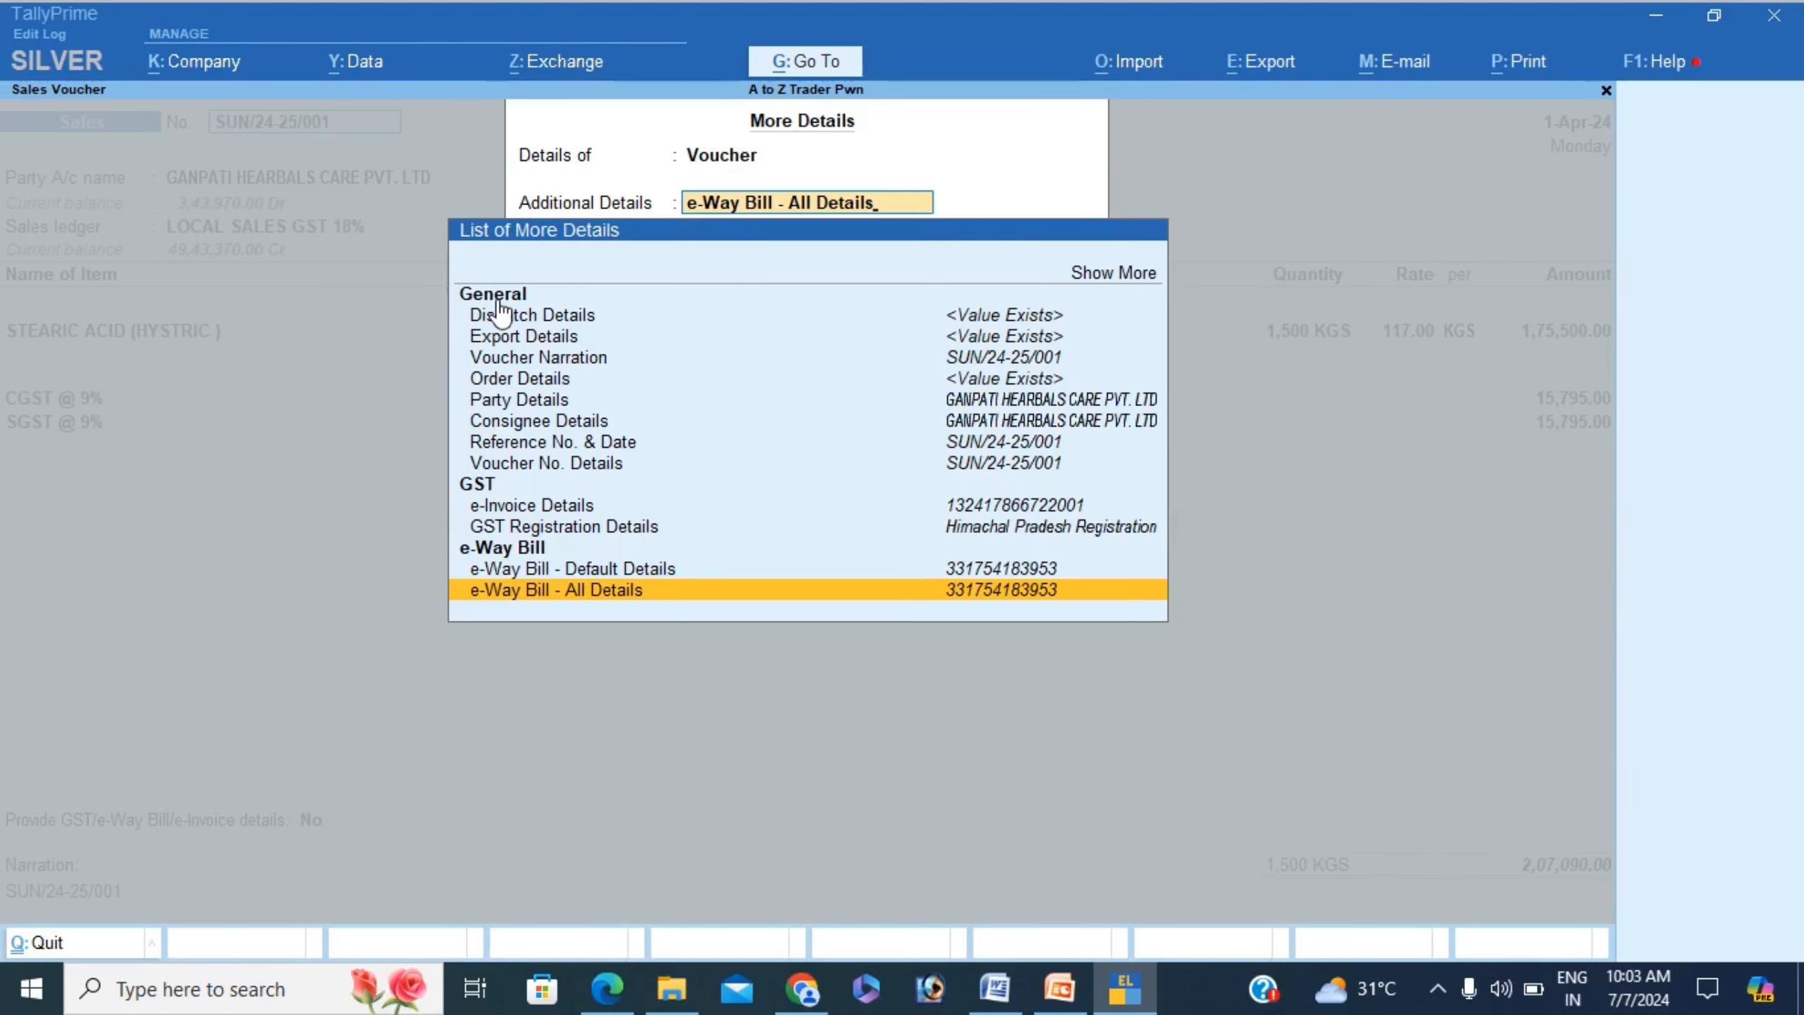
Look back through the voucher's additional detail entries from the e-Way Bill group up to the General group
key("Up")
key("Up")
key("Up")
key("Up")
key("Up")
key("Up")
key("Up")
key("Up")
key("Up")
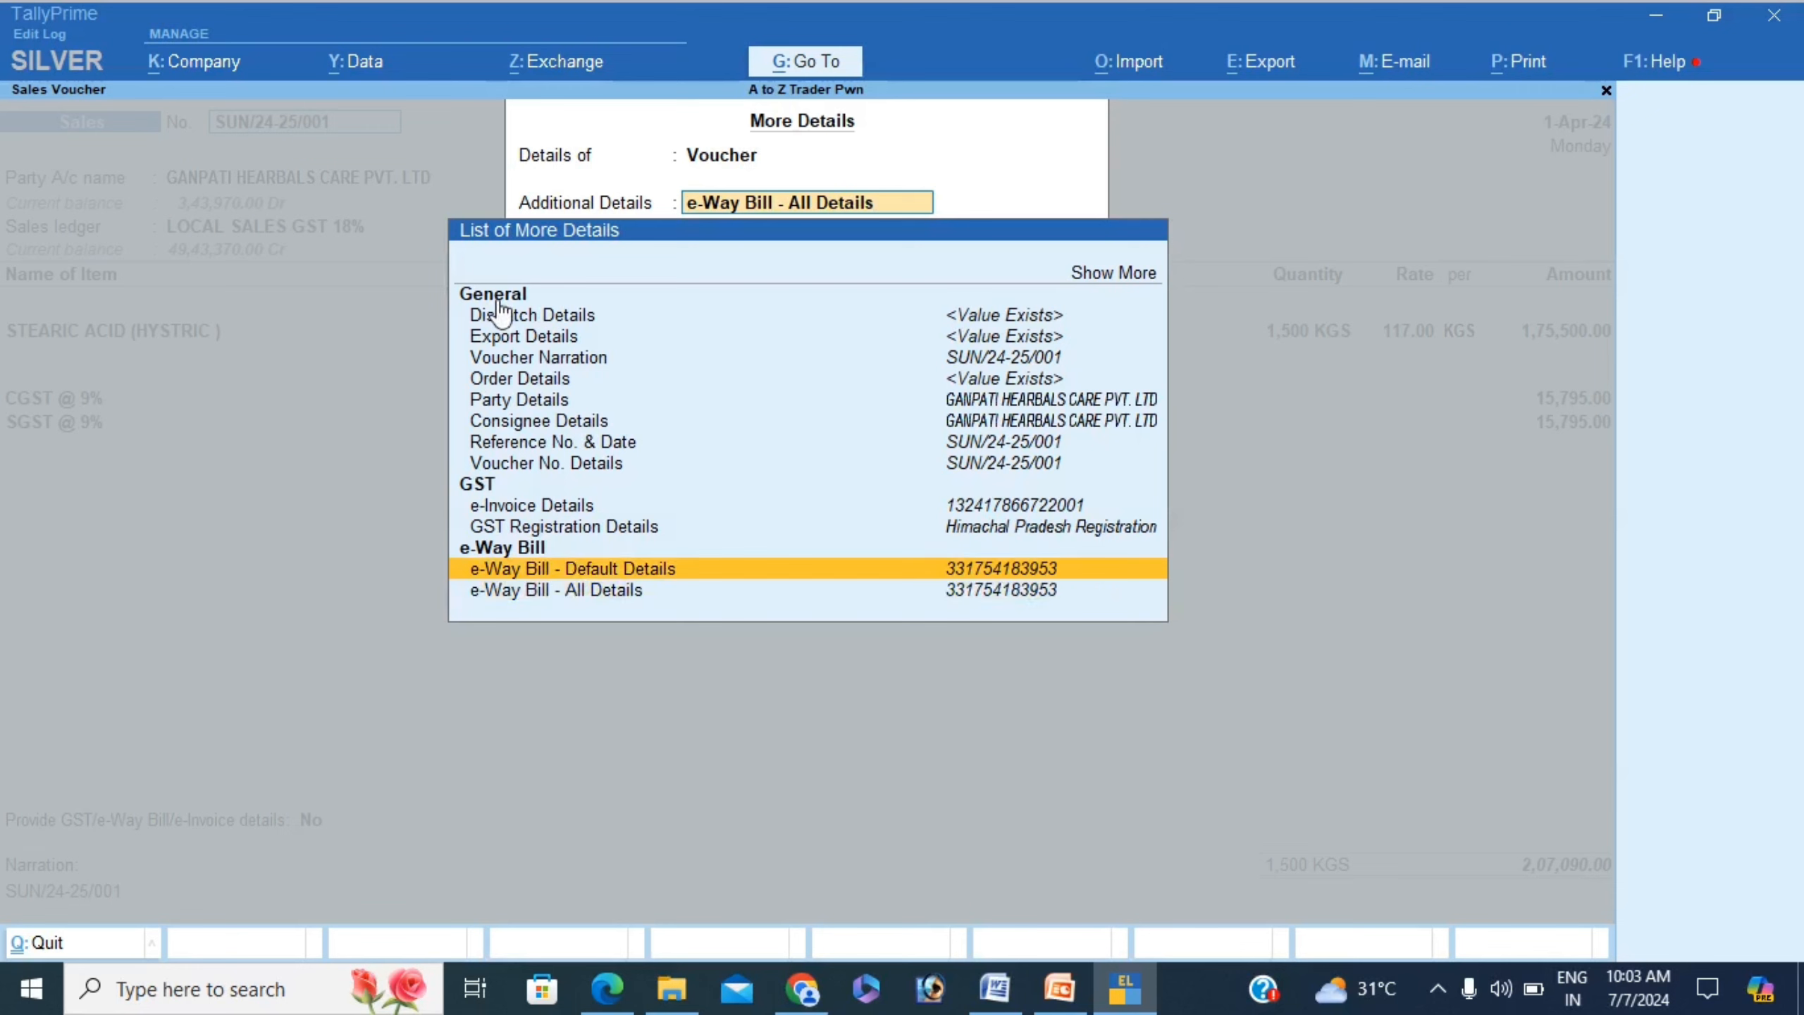
key("Up")
key("Up")
key("Up")
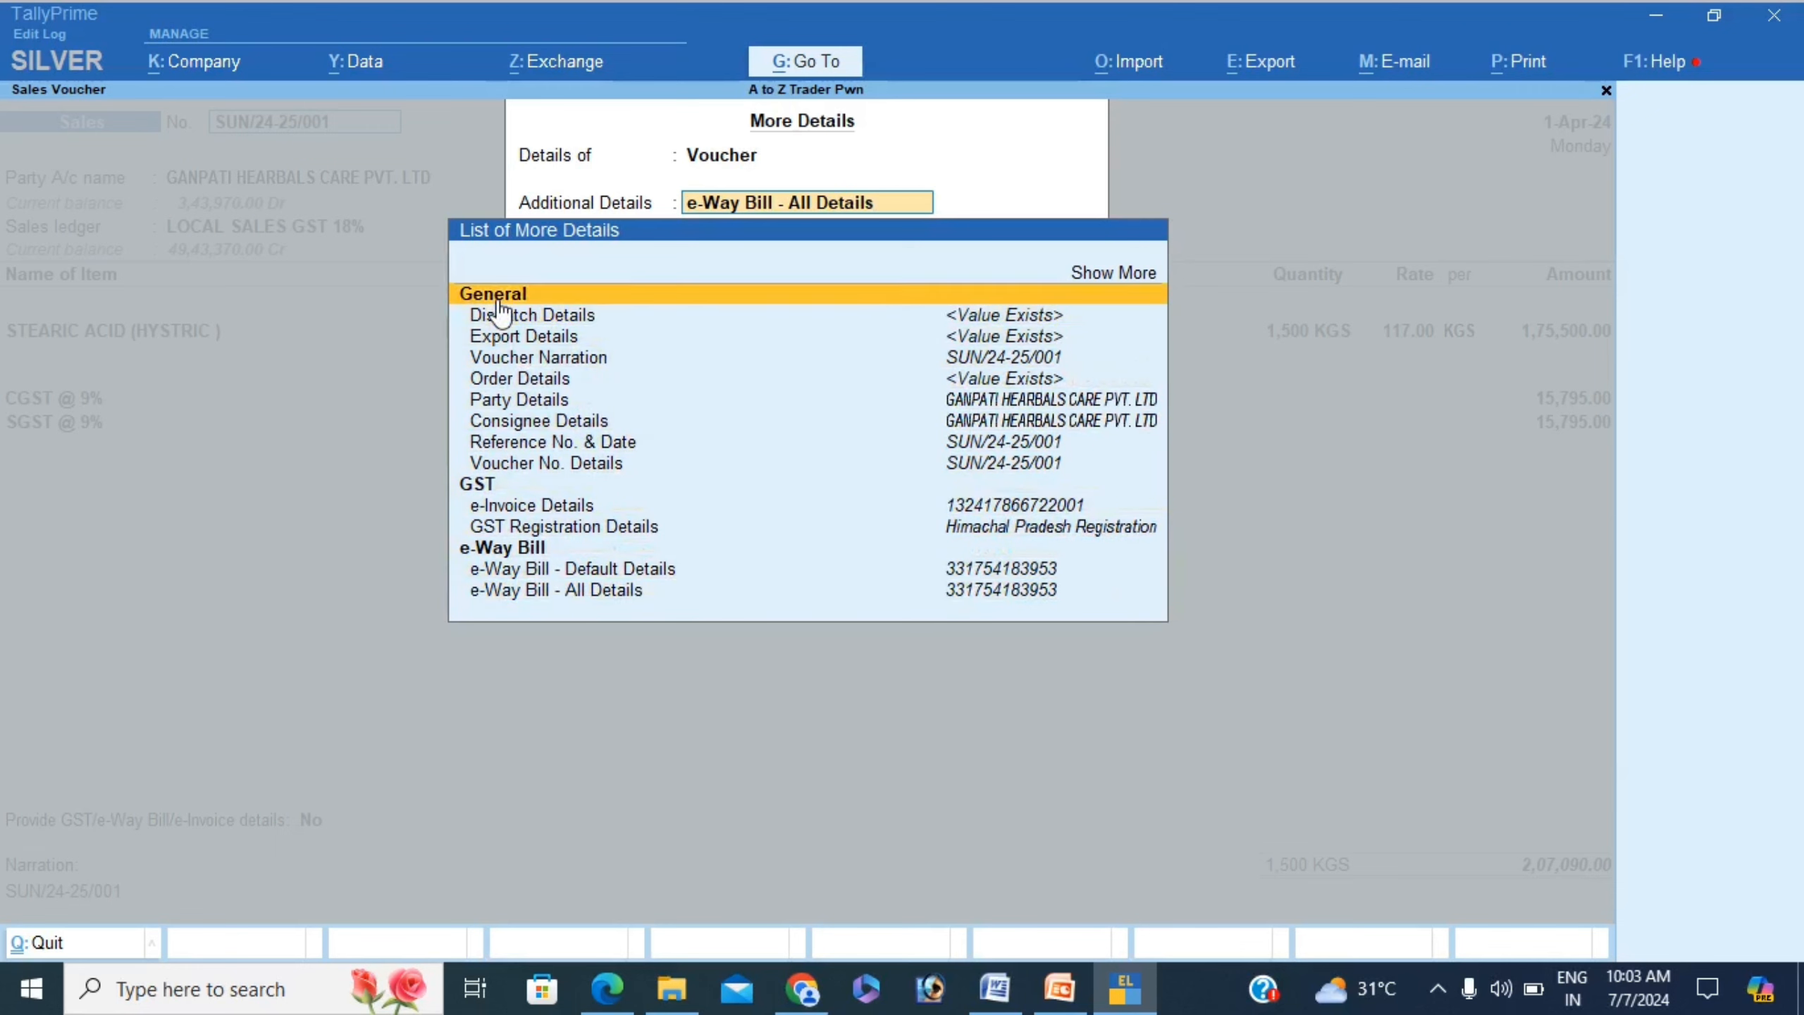
Examine the voucher's Consignee Details, covering the ship-to party, address and GSTIN, and leave them without saving
key("Down")
key("Down")
key("Down")
key("Down")
key("Down")
key("Down")
key("Down")
key("Down")
key("Down")
key("Up")
key("Up")
key("Up")
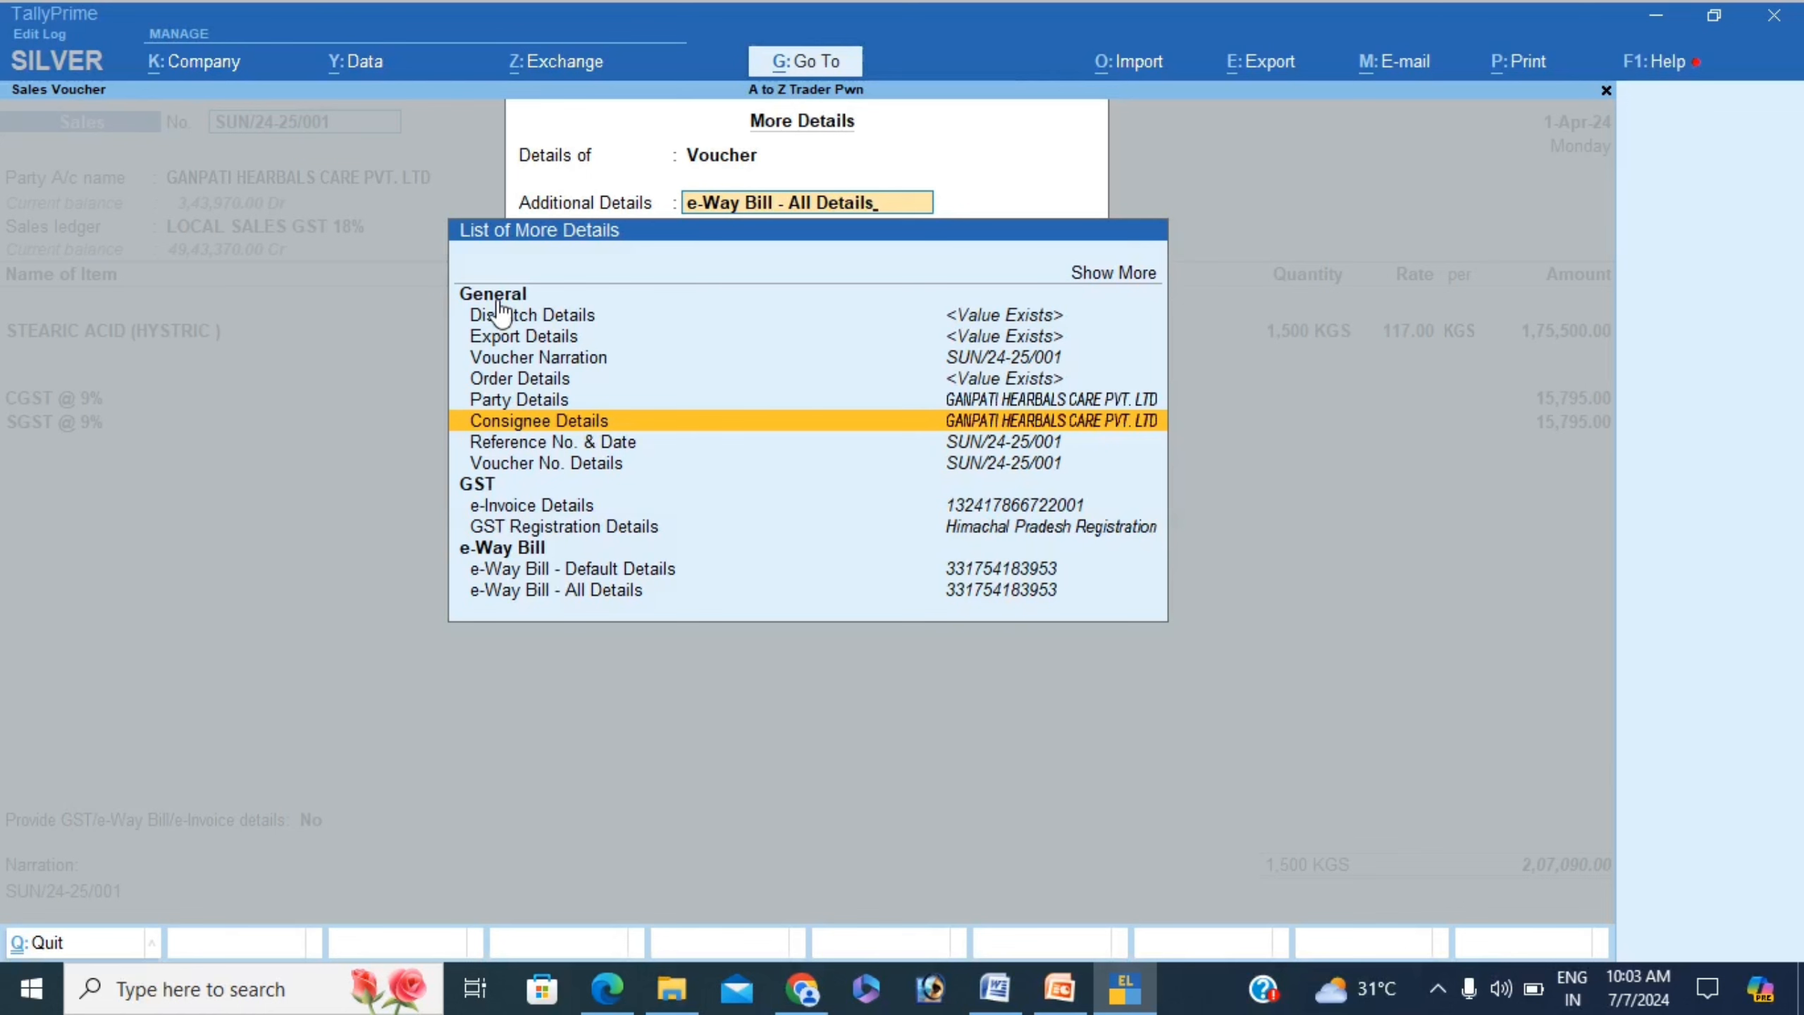
key("Return")
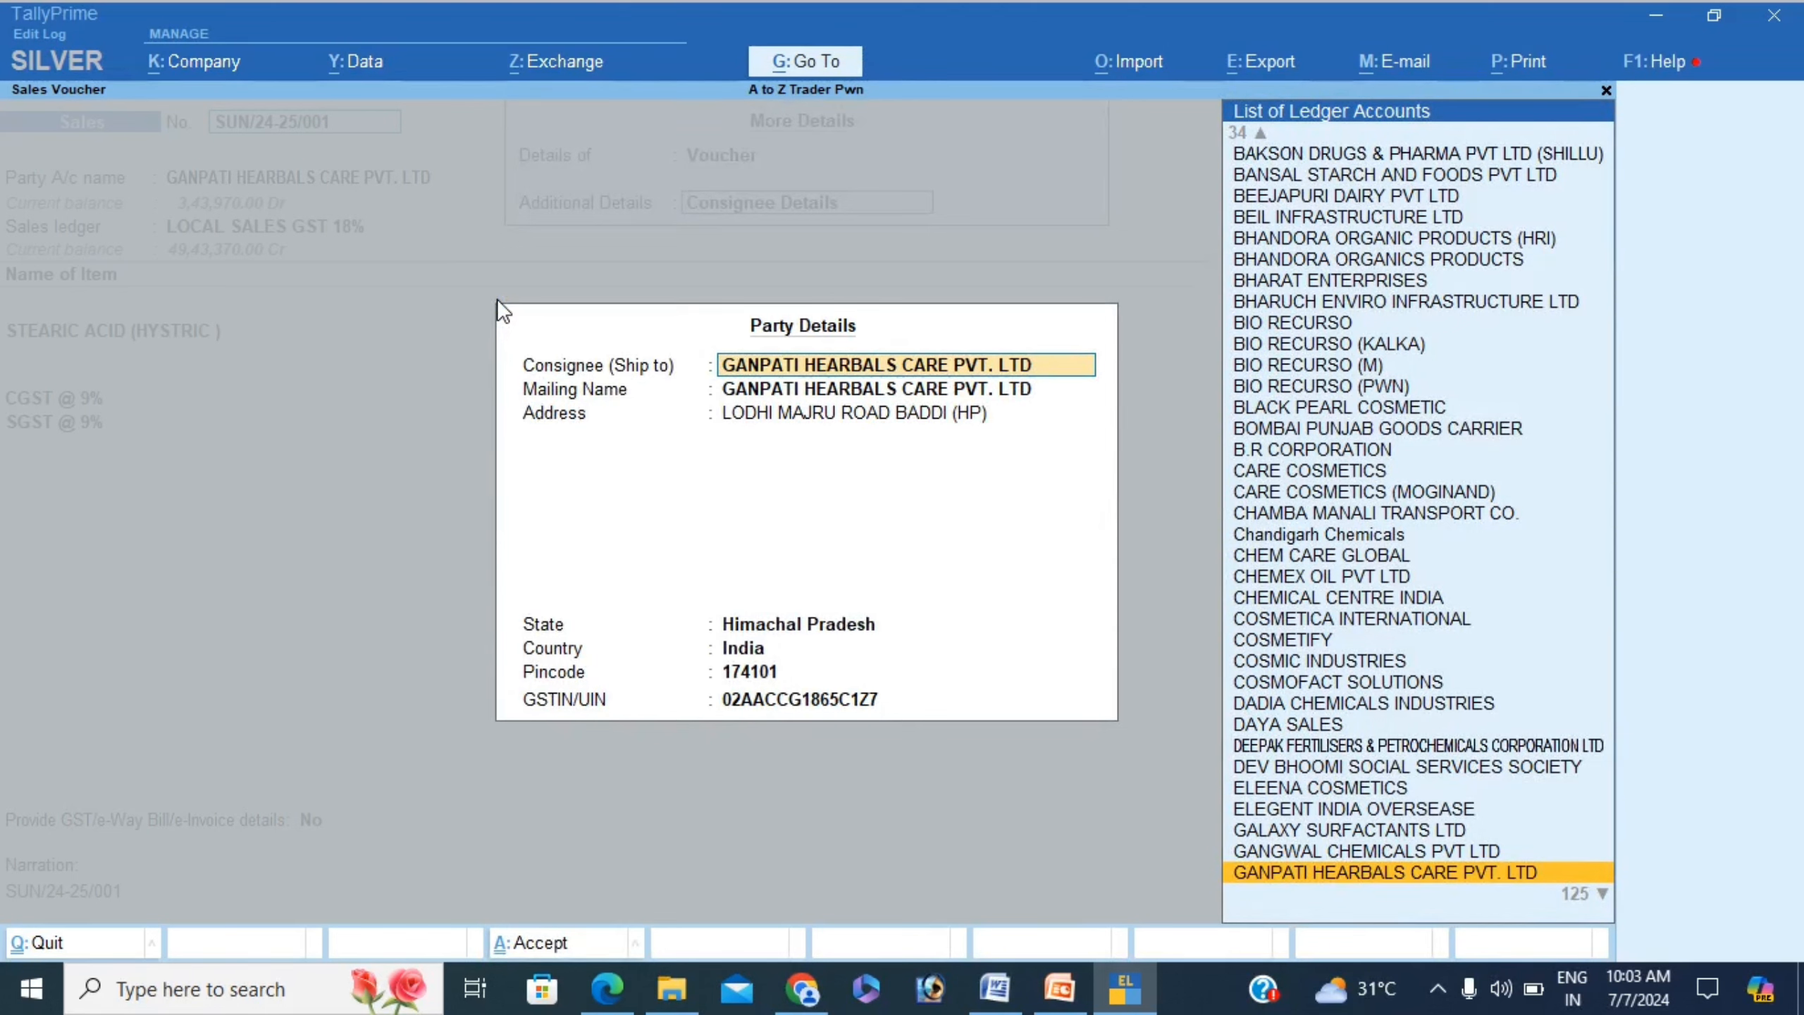
key("Escape")
key("Escape")
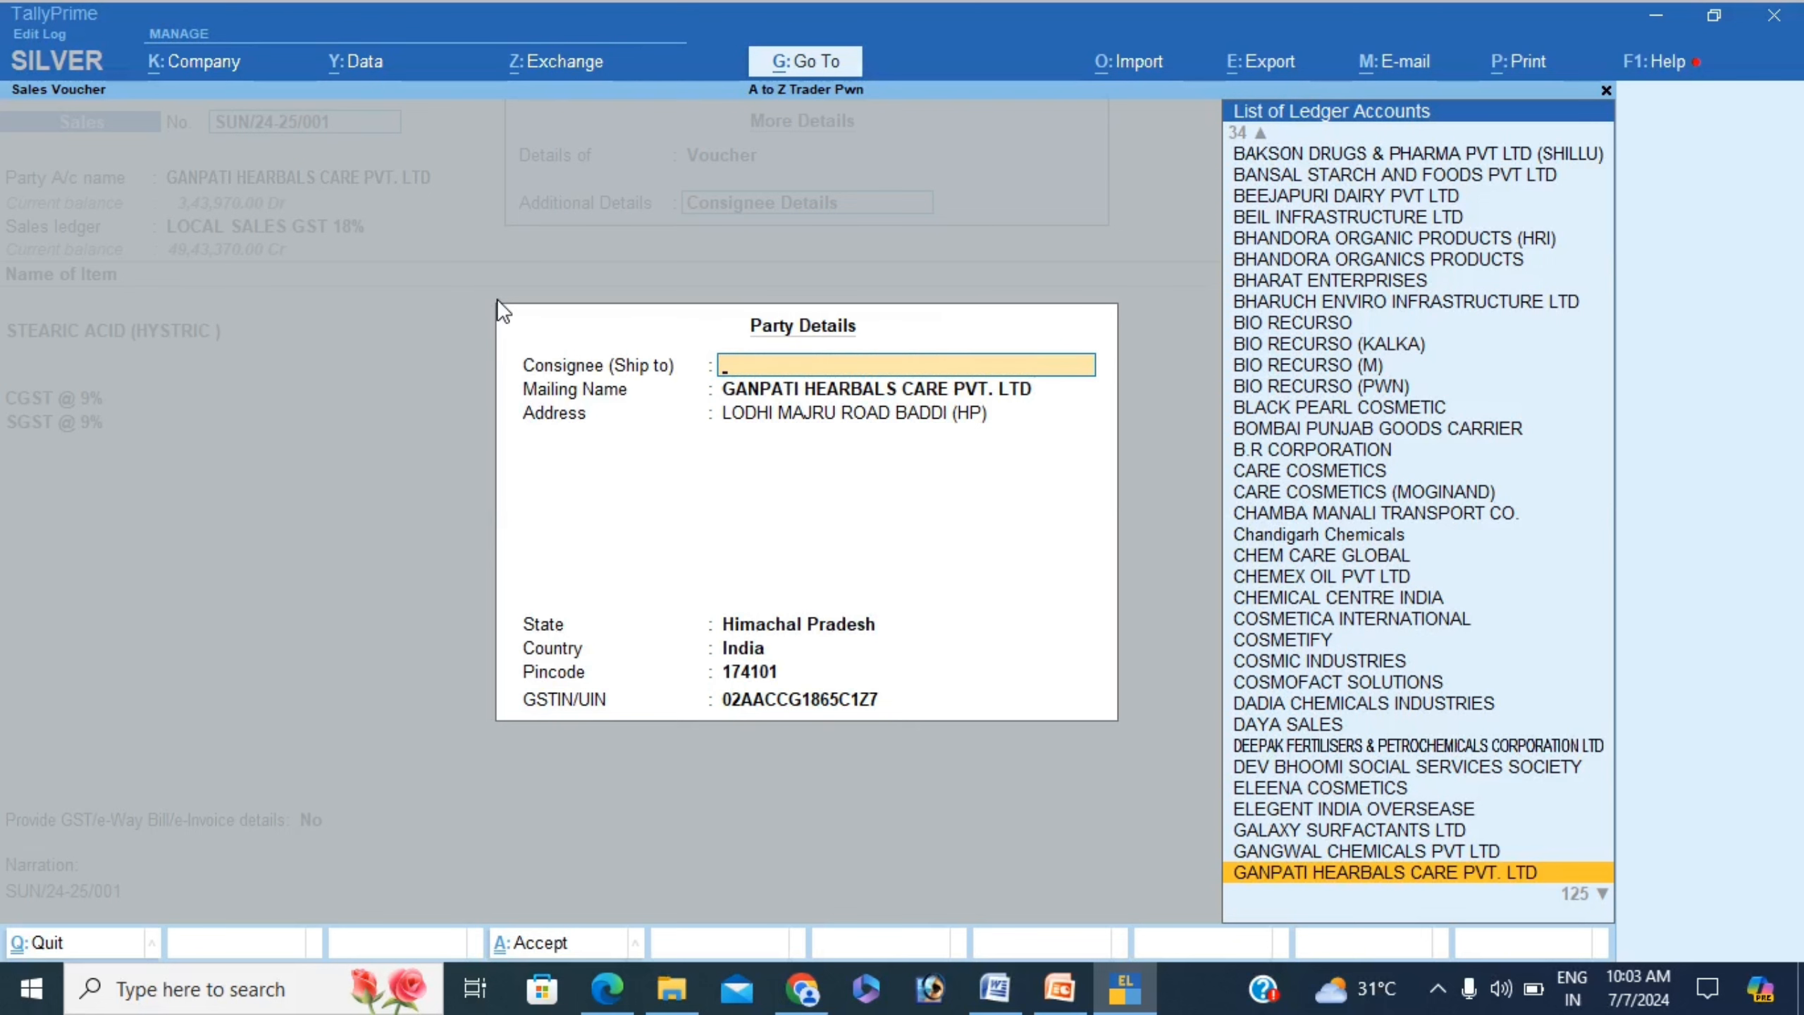
key("Return")
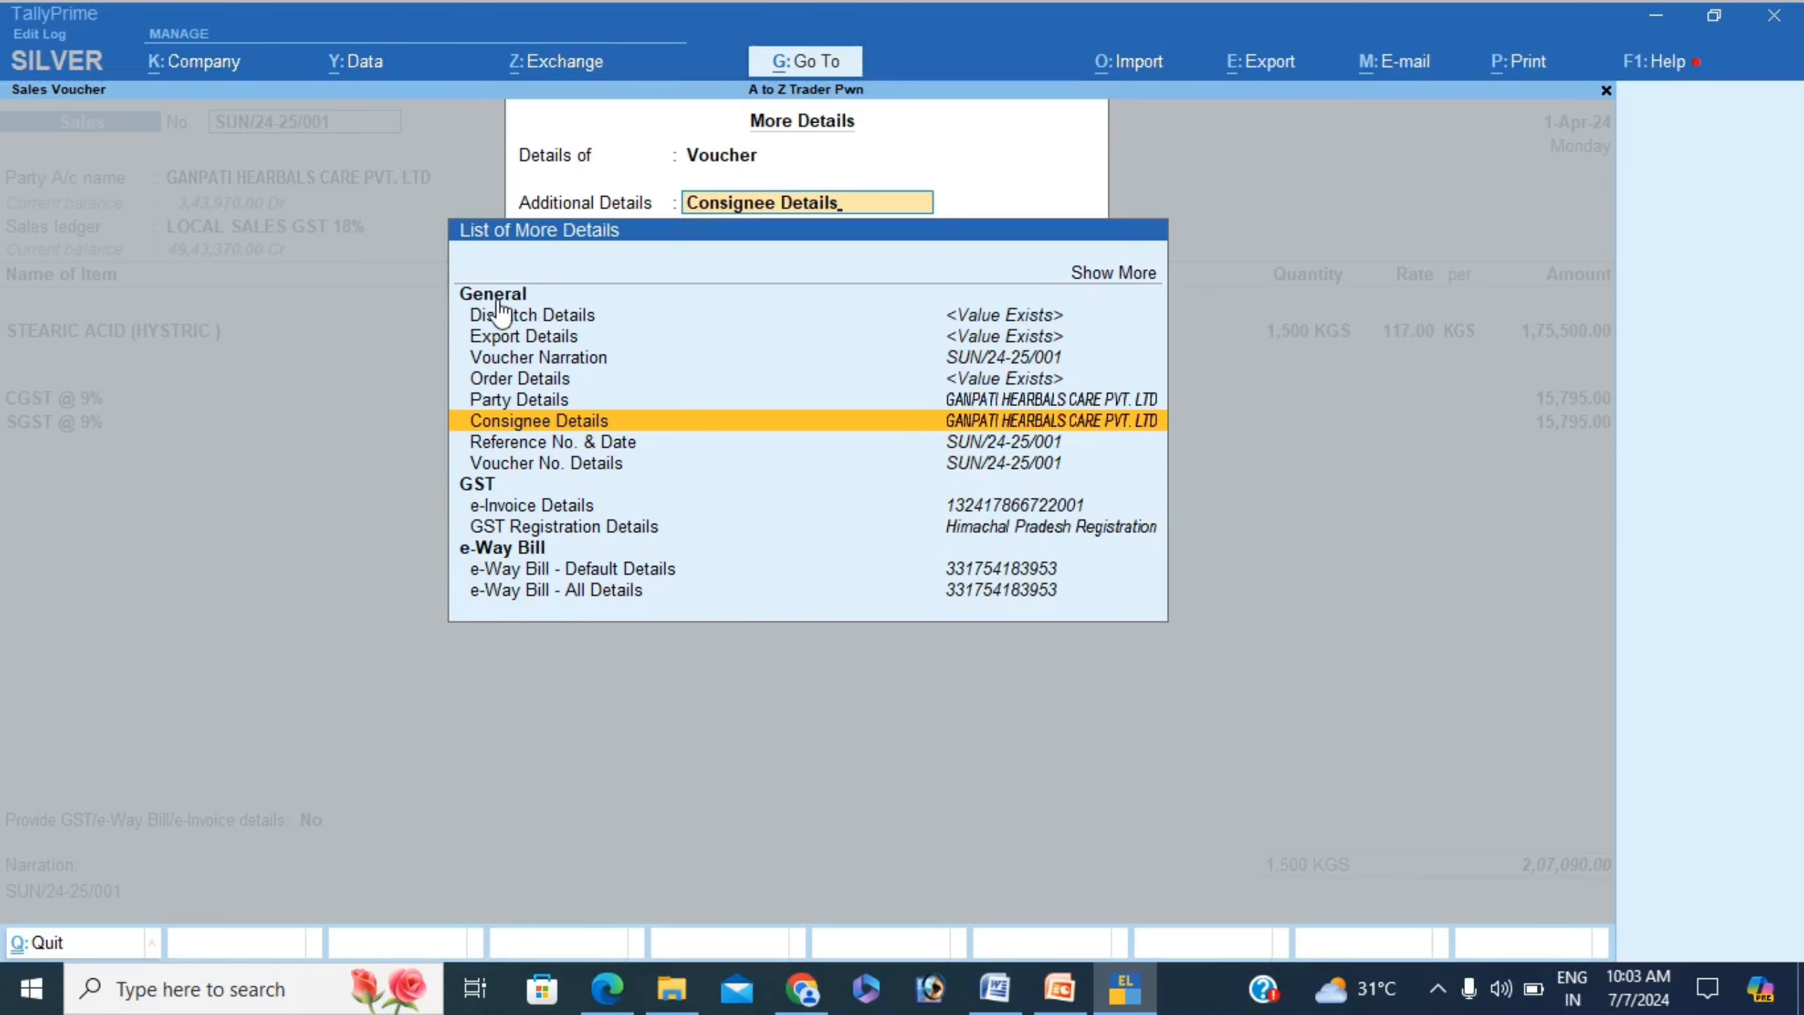
Examine the voucher's Order Details, covering payment terms, other references and delivery terms, and return to the additional details list
key("Up")
key("Up")
key("Up")
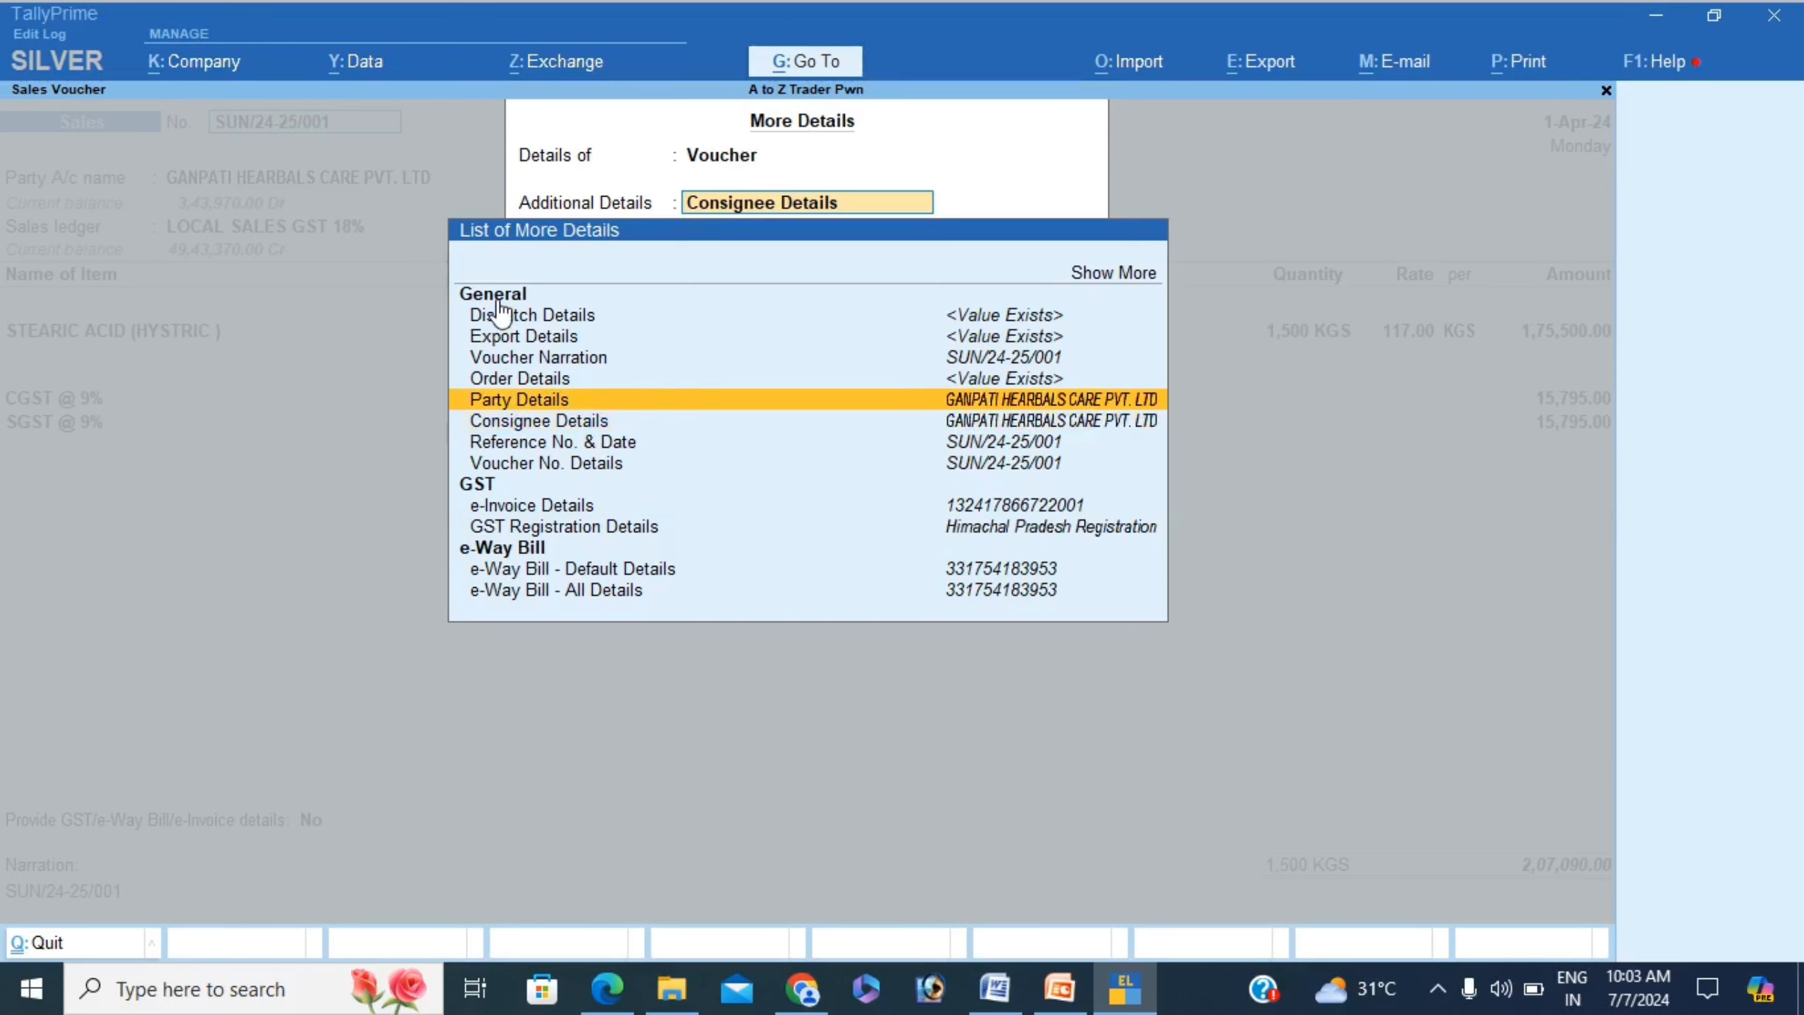
key("Down")
key("Return")
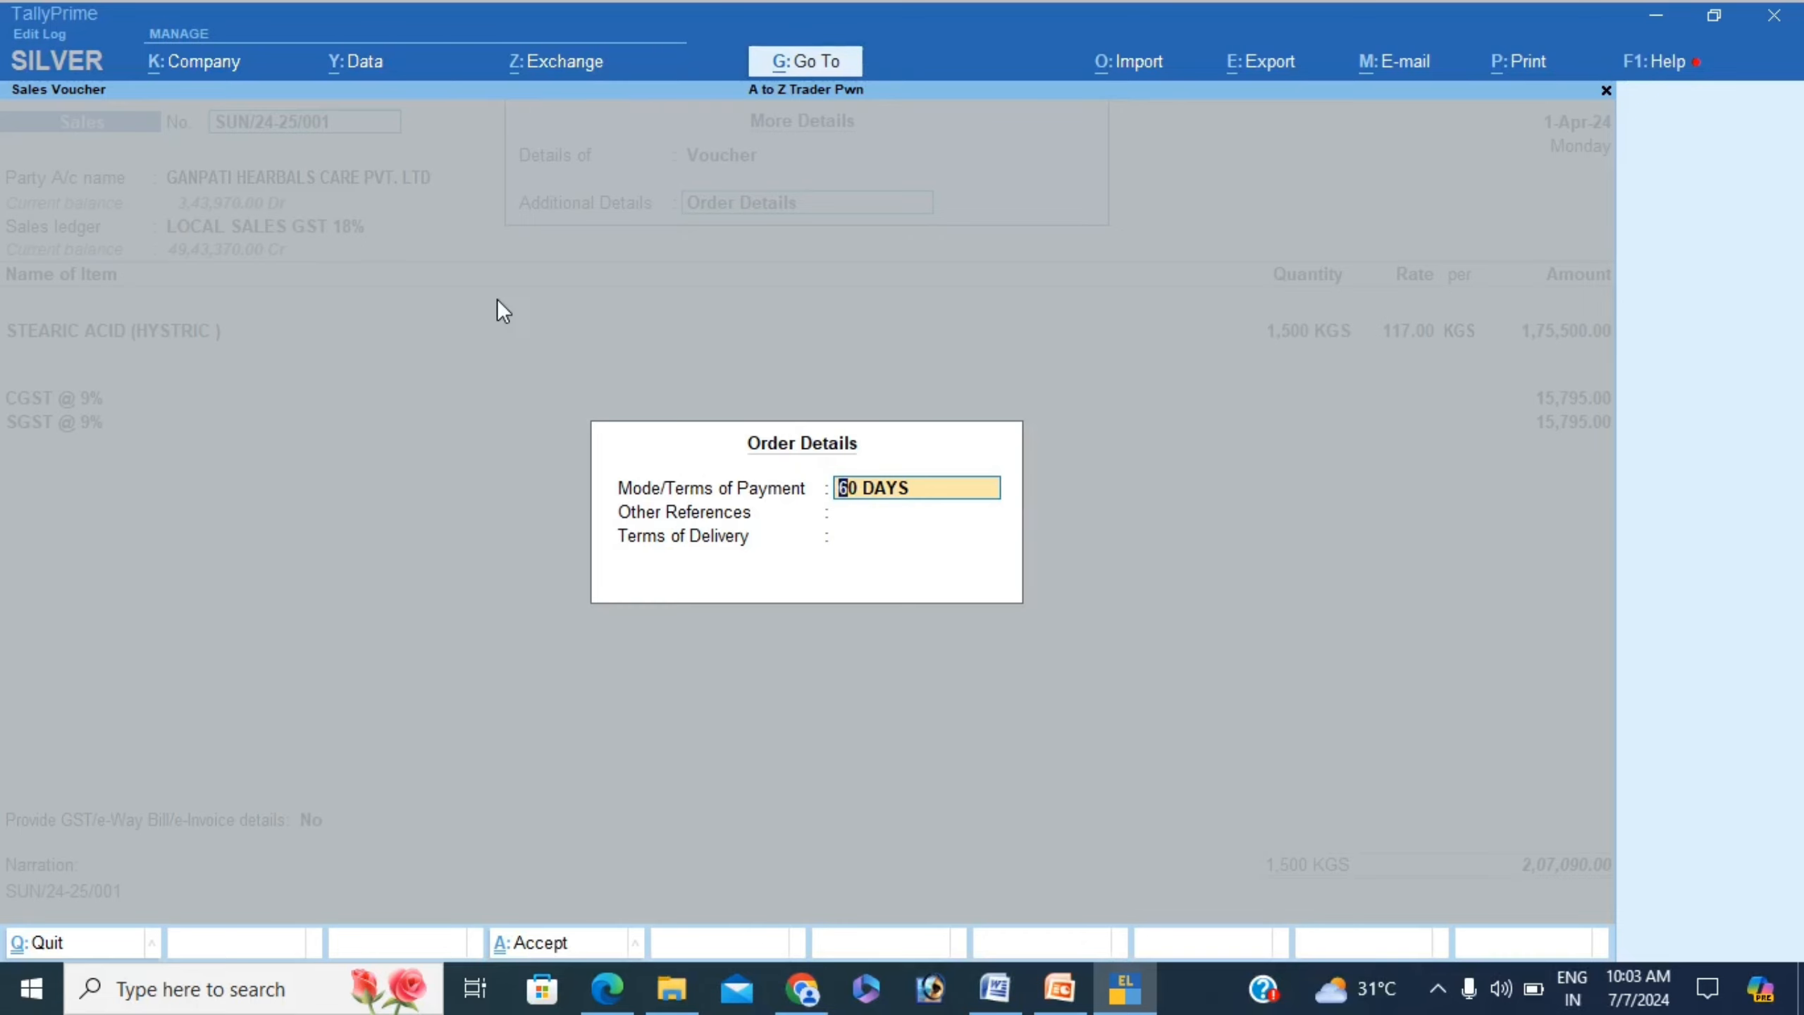
key("BackSpace")
key("Return")
key("Return")
key("Return")
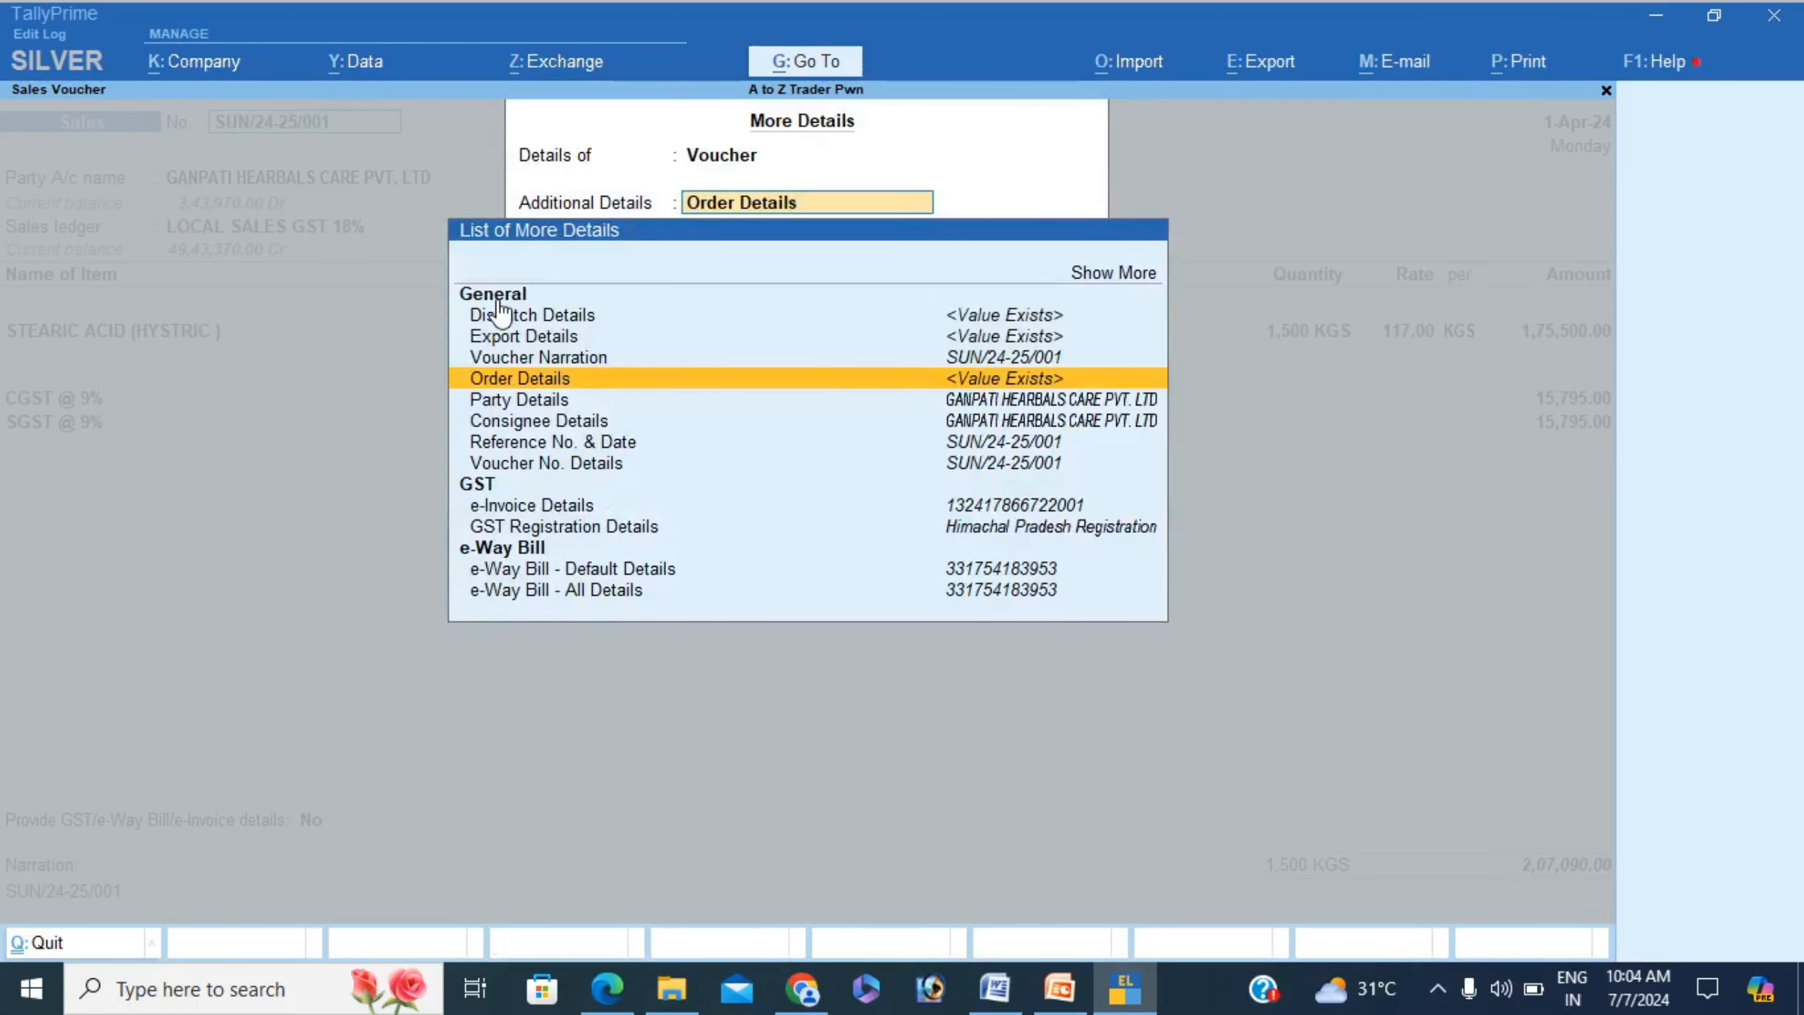
Check the voucher's Dispatch Details field by field through to the motor vehicle number, and return to the additional details list
key("Up")
key("Up")
key("Up")
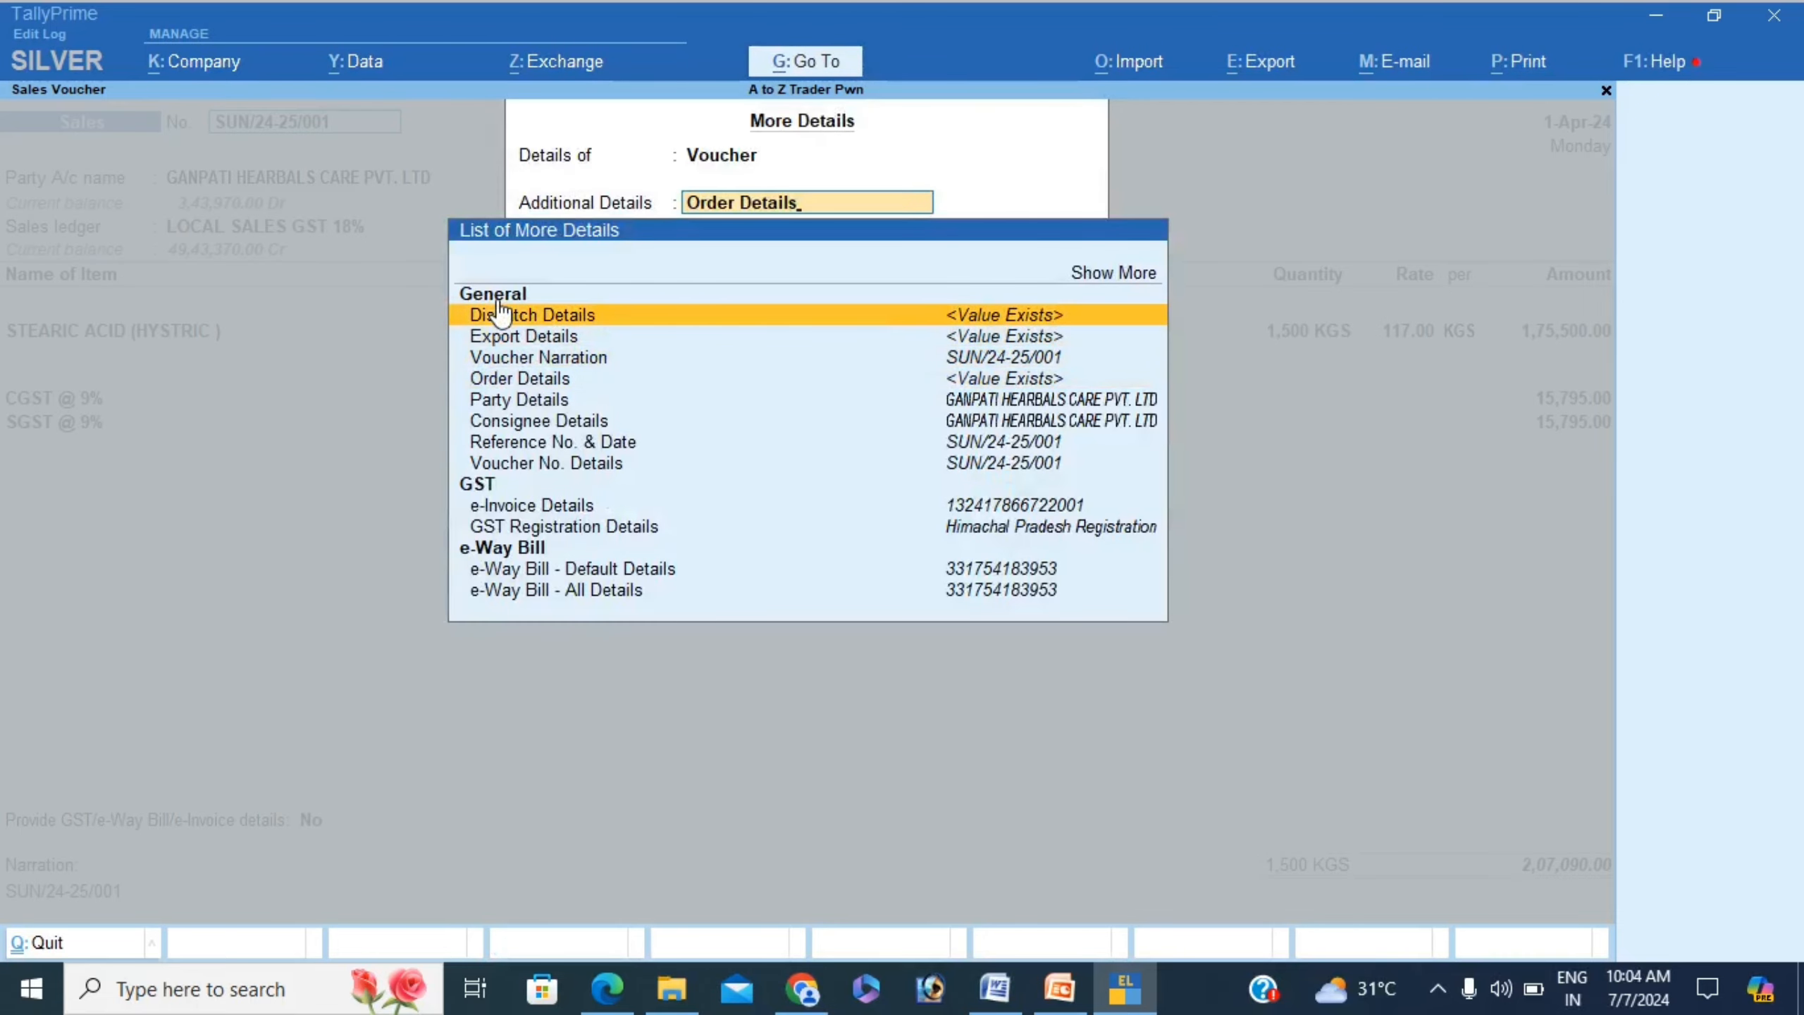
key("Return")
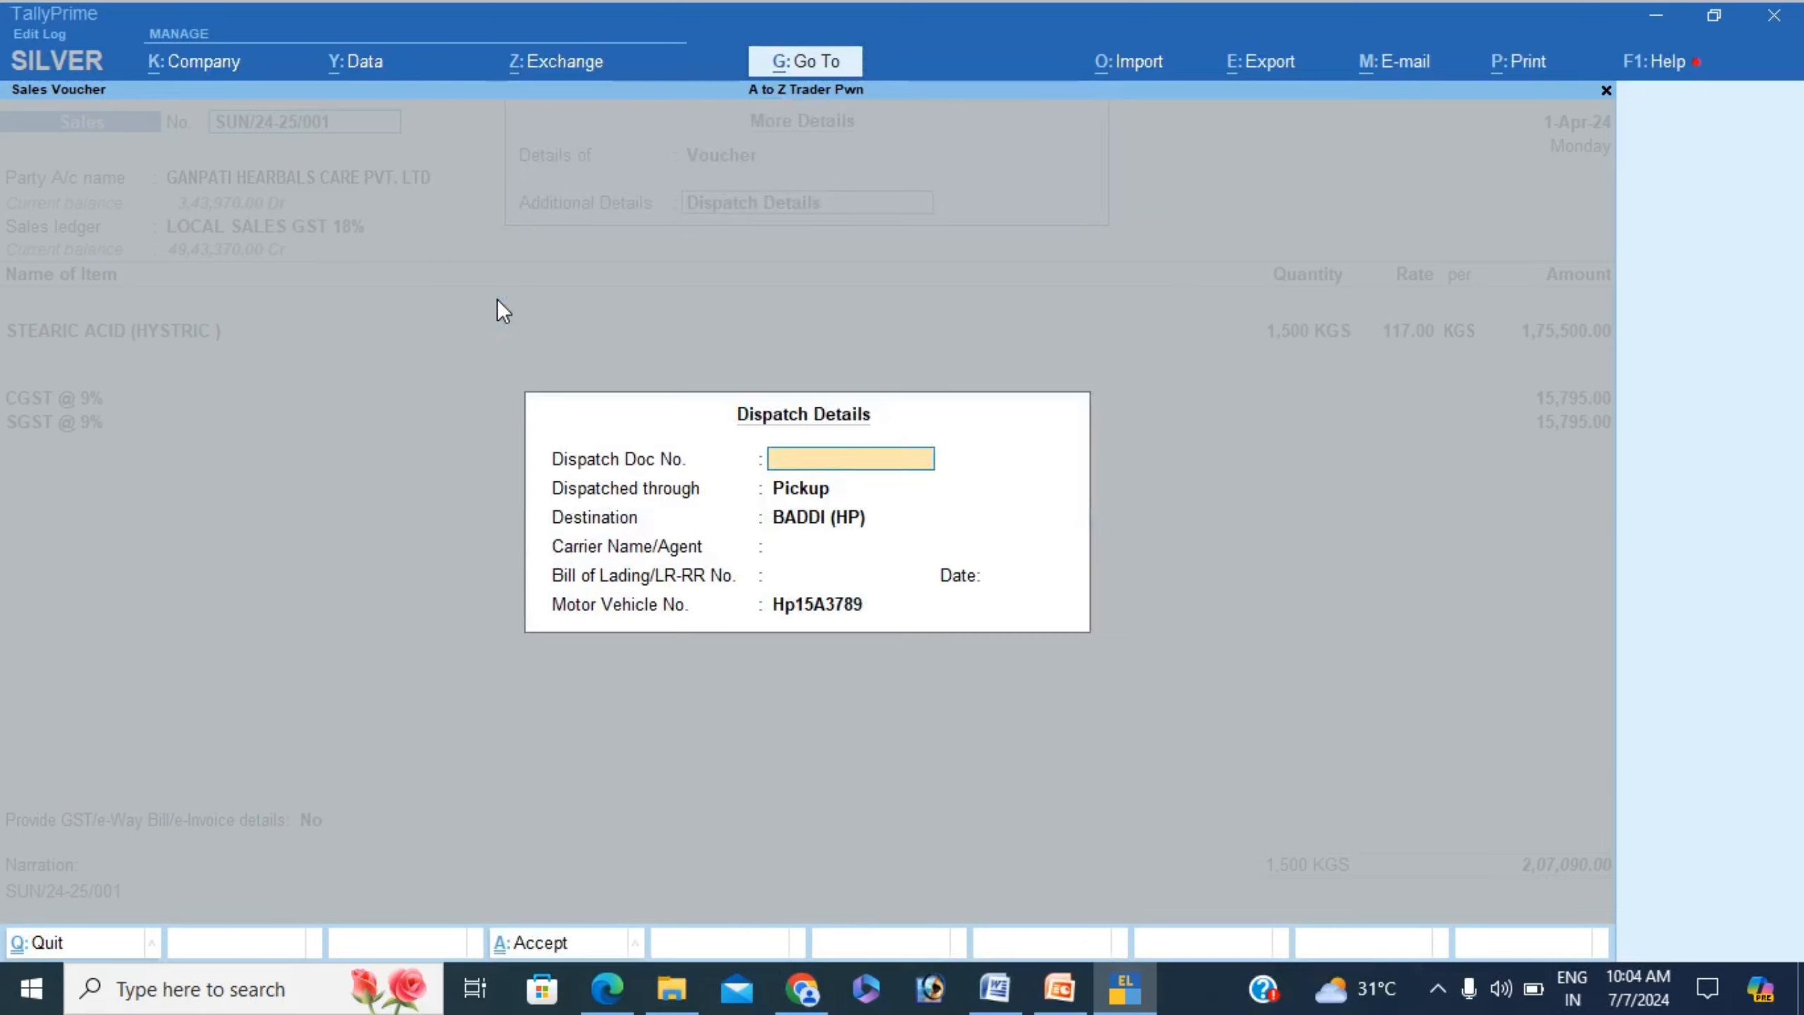
key("Return")
key("Return")
key("Return")
key("Return")
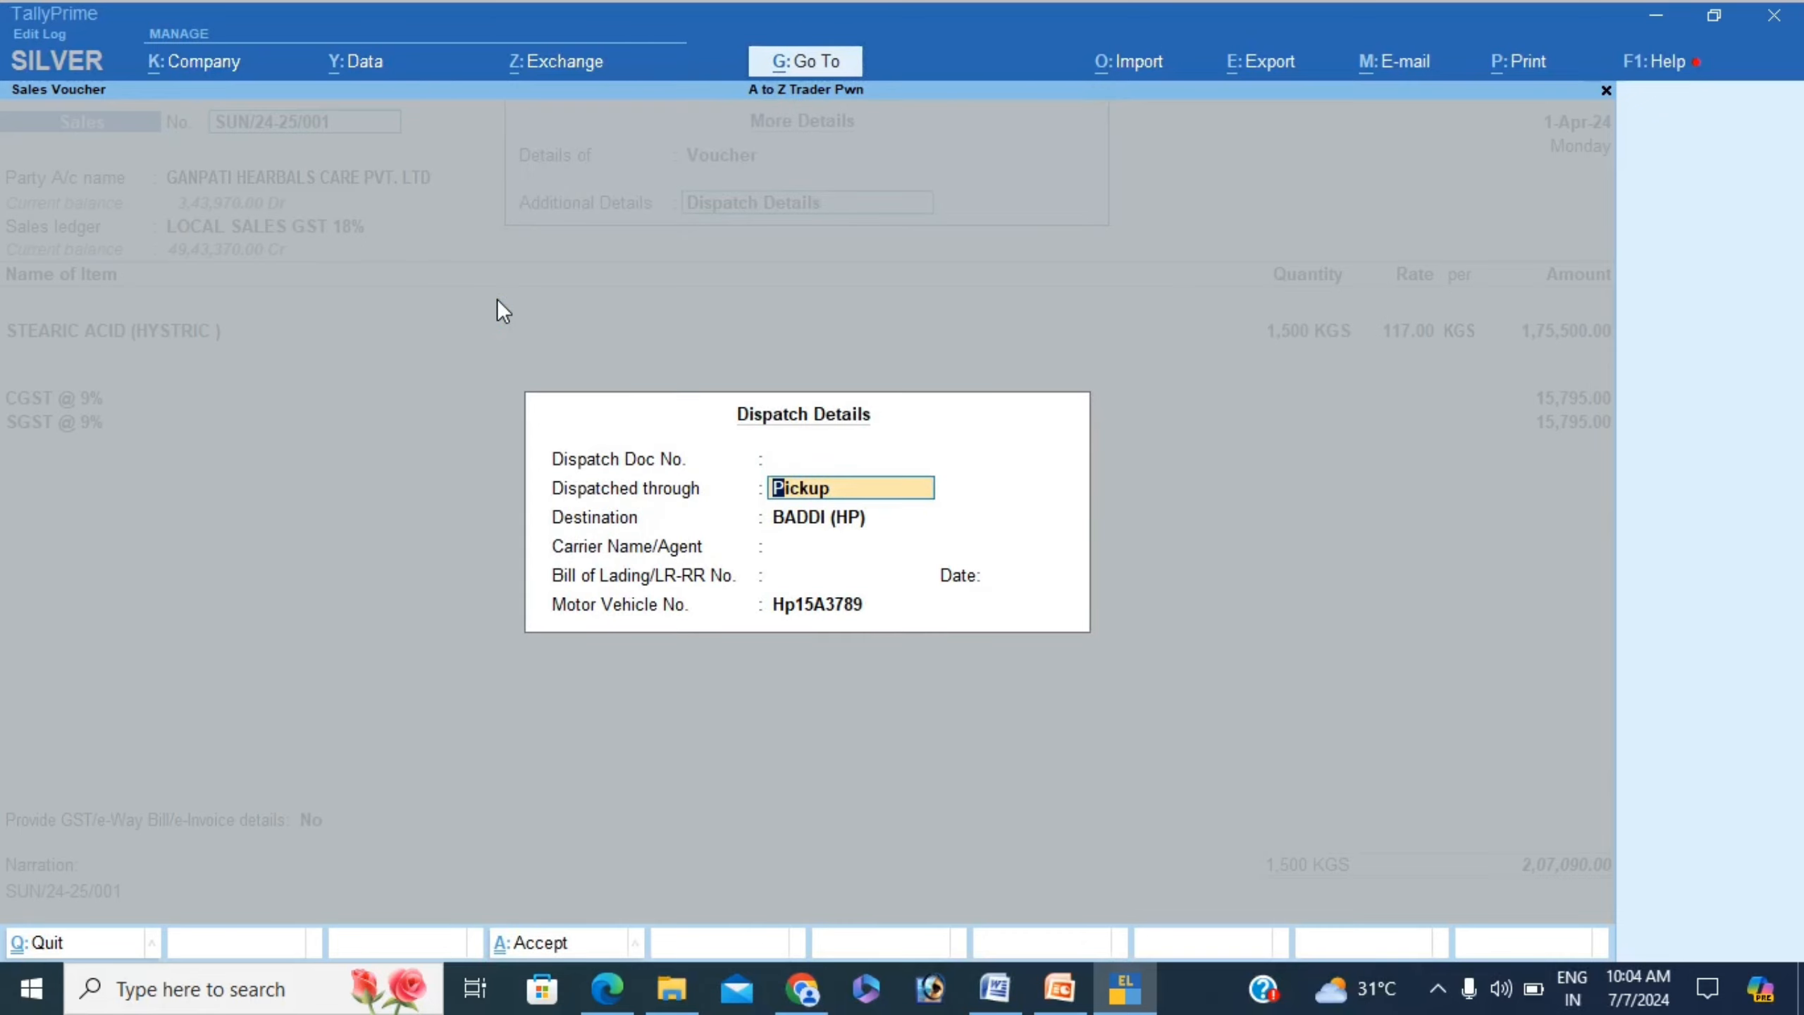
key("Return")
key("Escape")
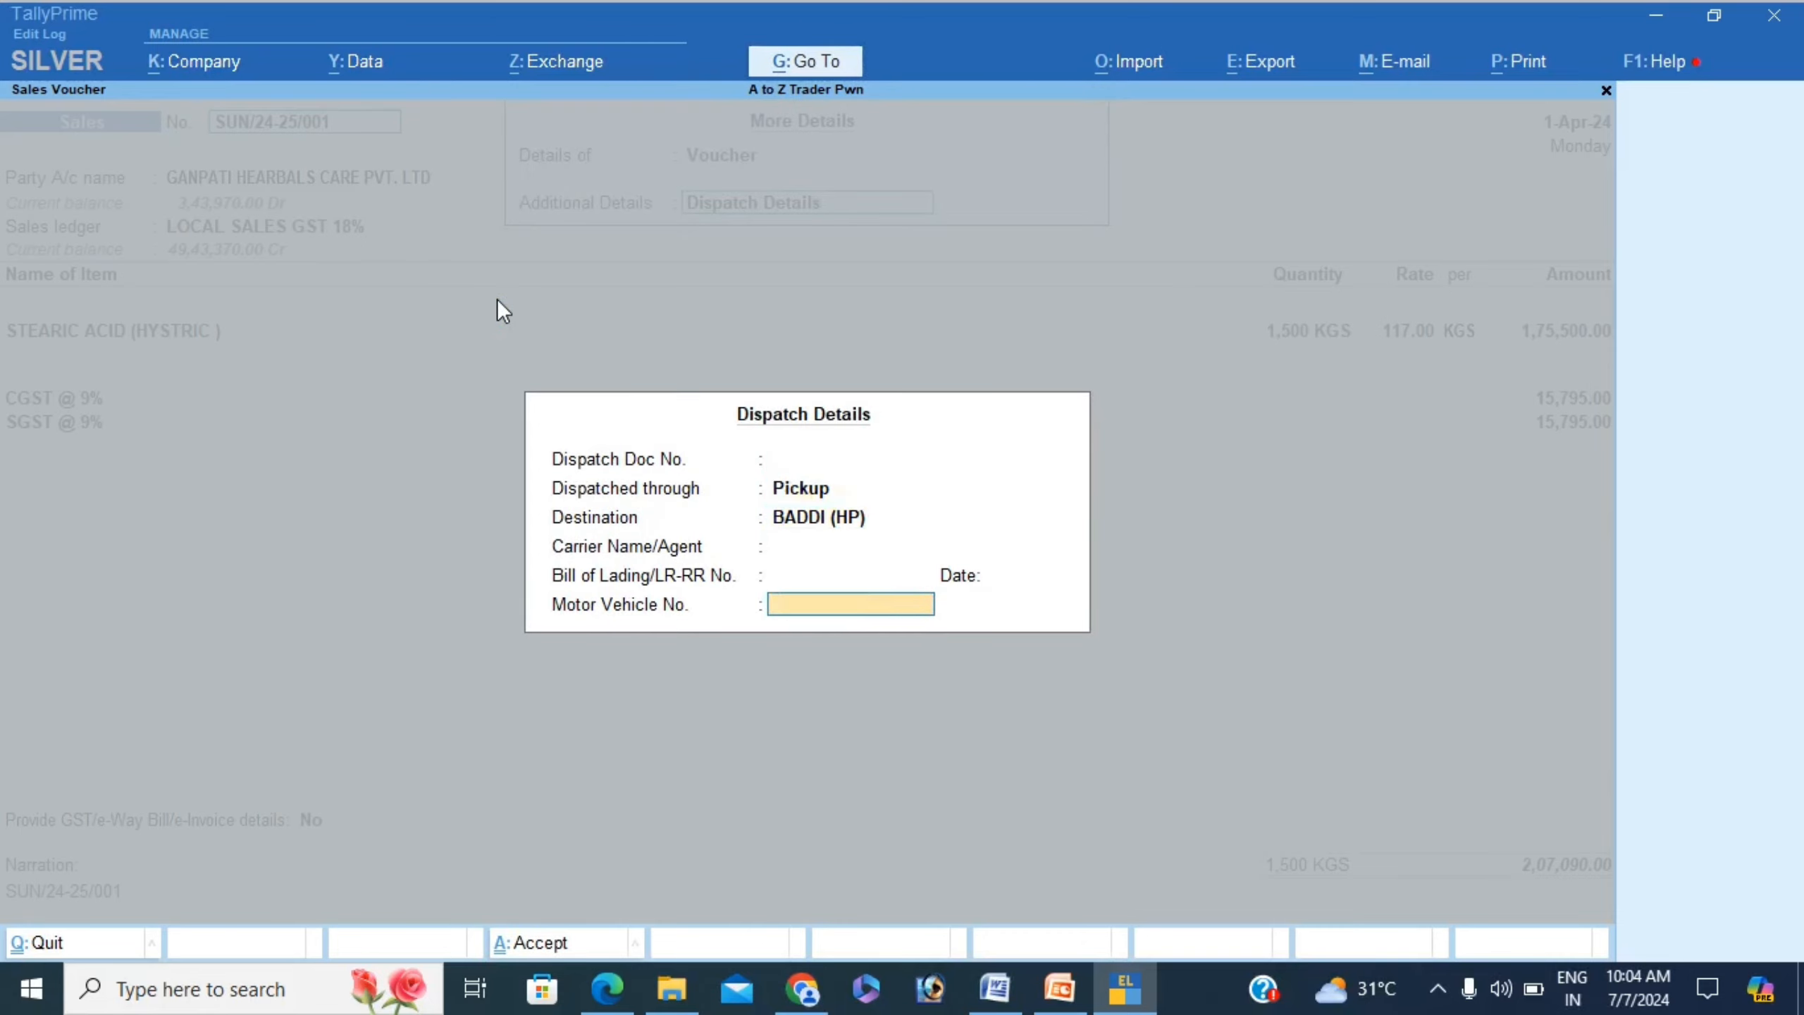
key("Escape")
key("Return")
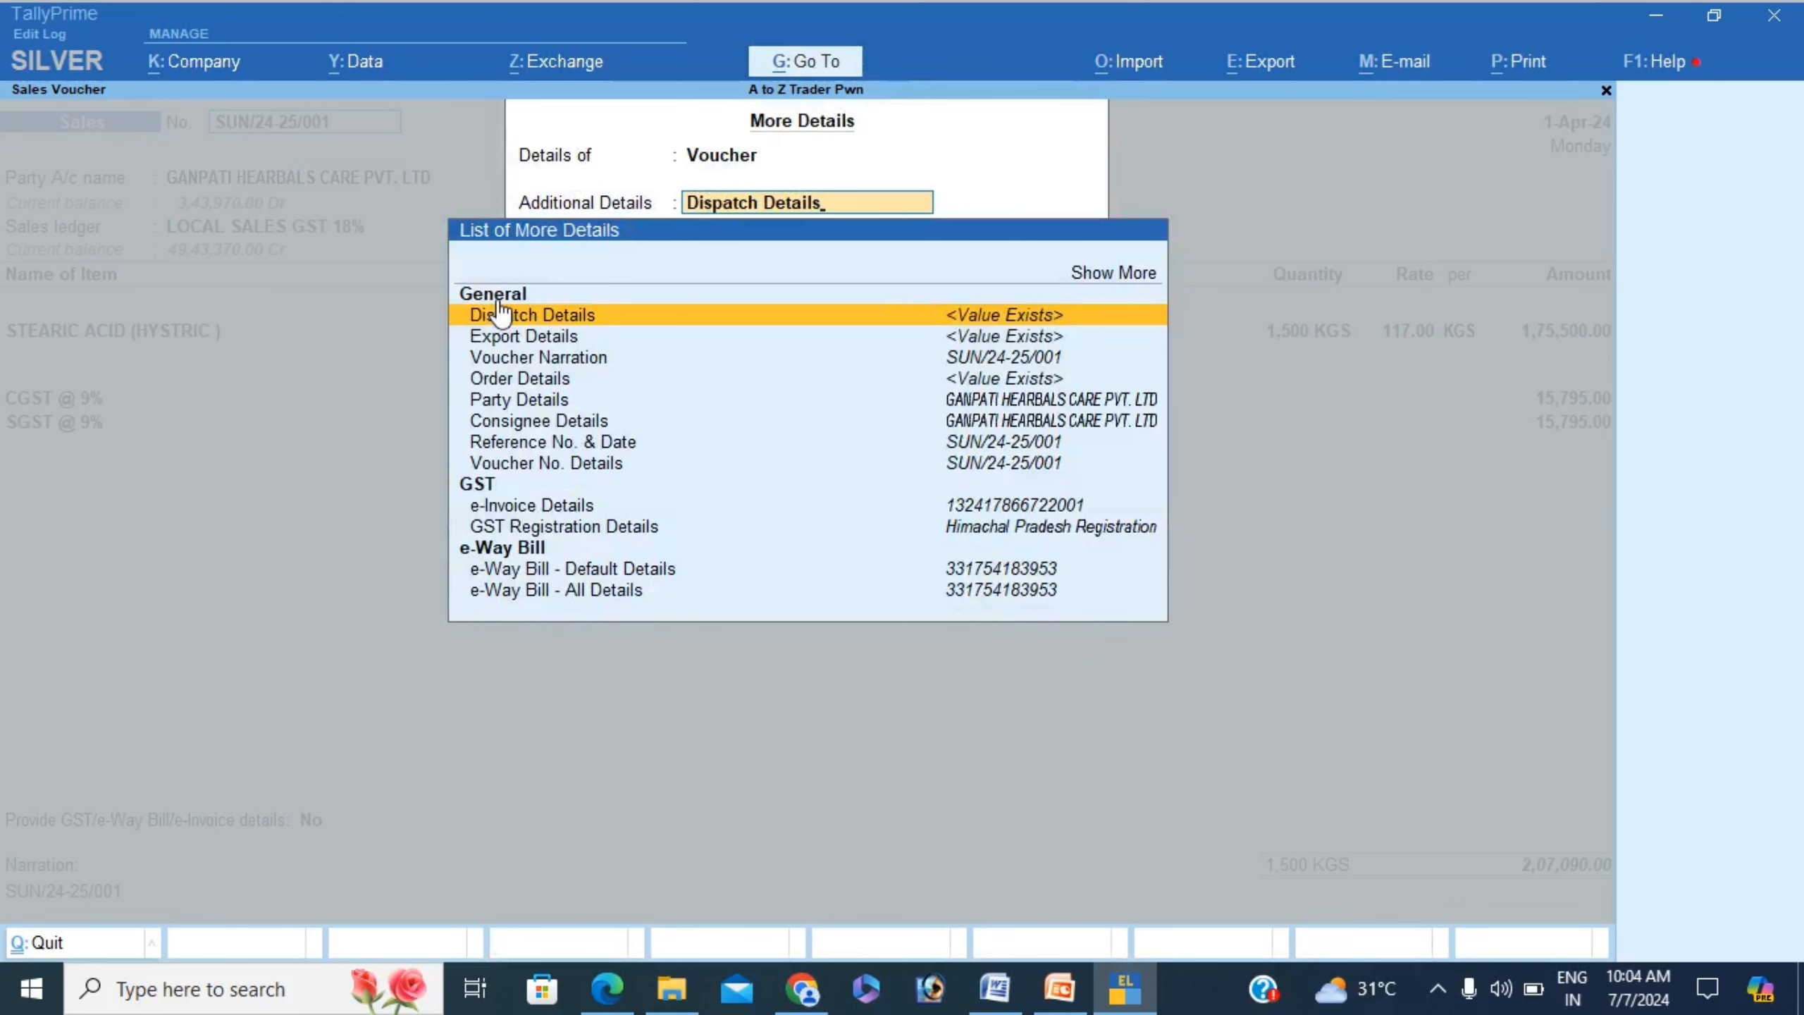
Examine the voucher's Party Details, covering the bill-to buyer, GST registration and place of supply, and leave them without saving
key("Down")
key("Down")
key("Down")
key("Down")
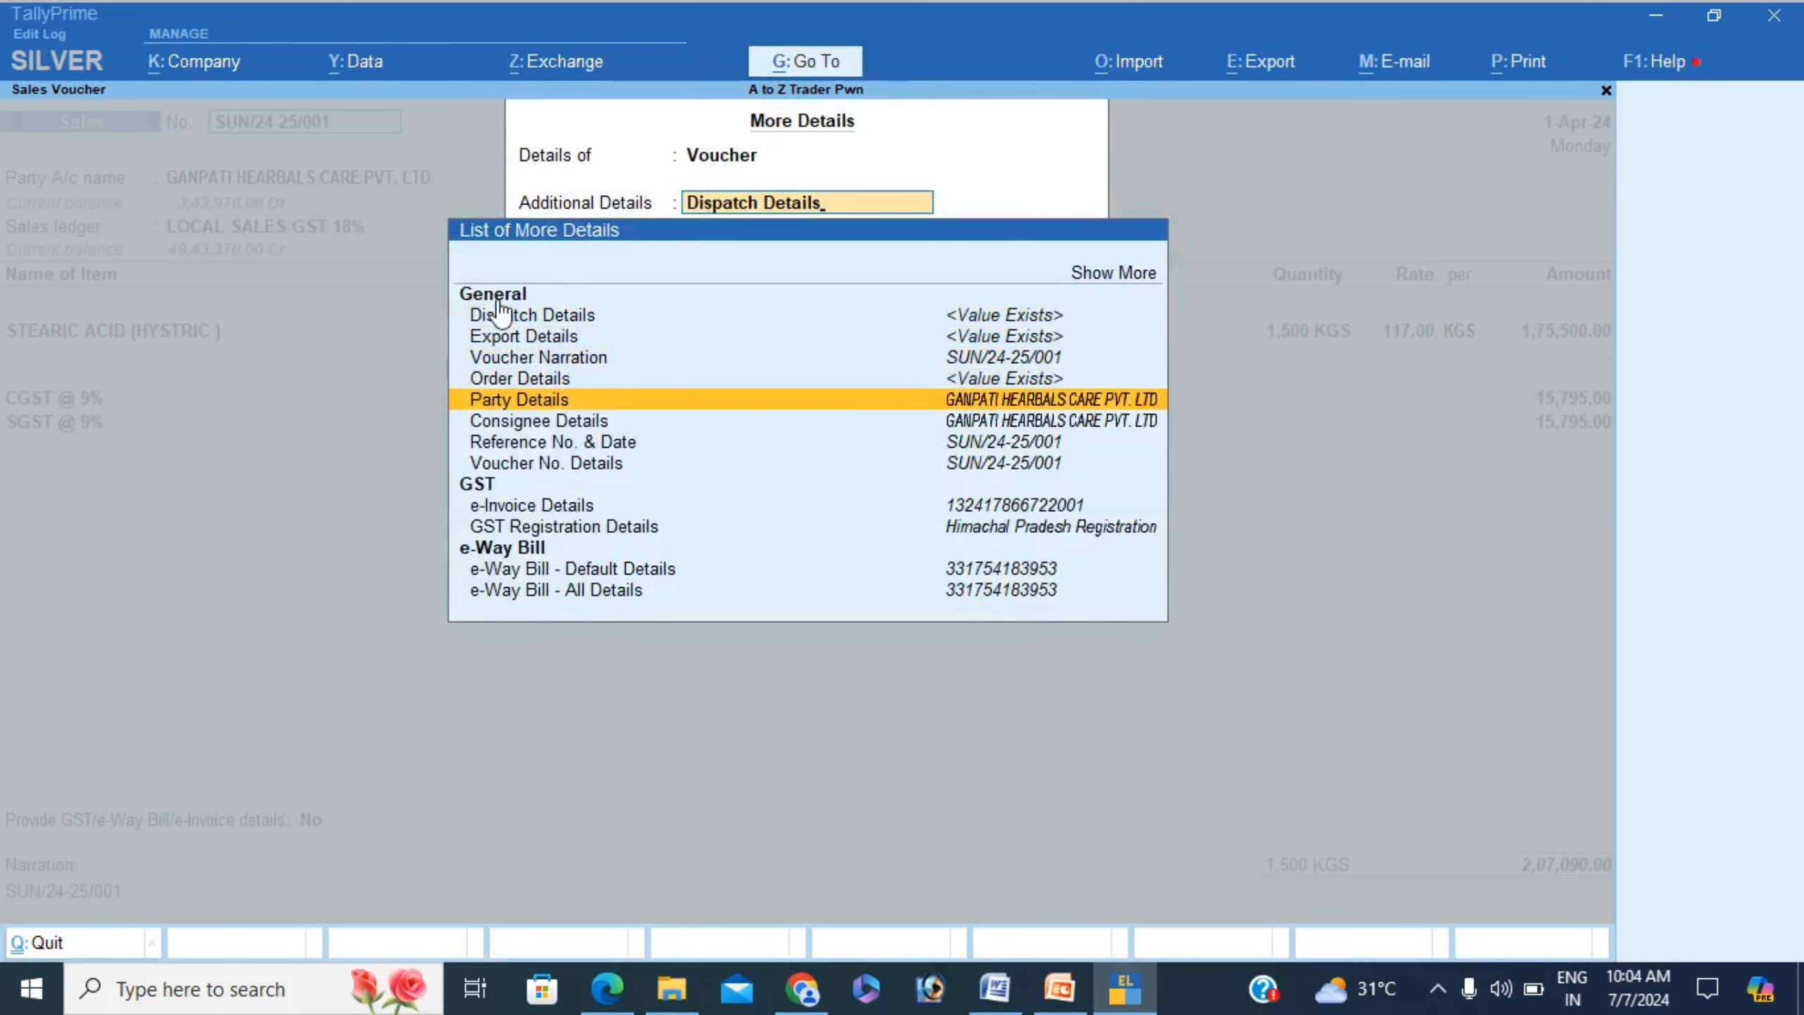
key("Return")
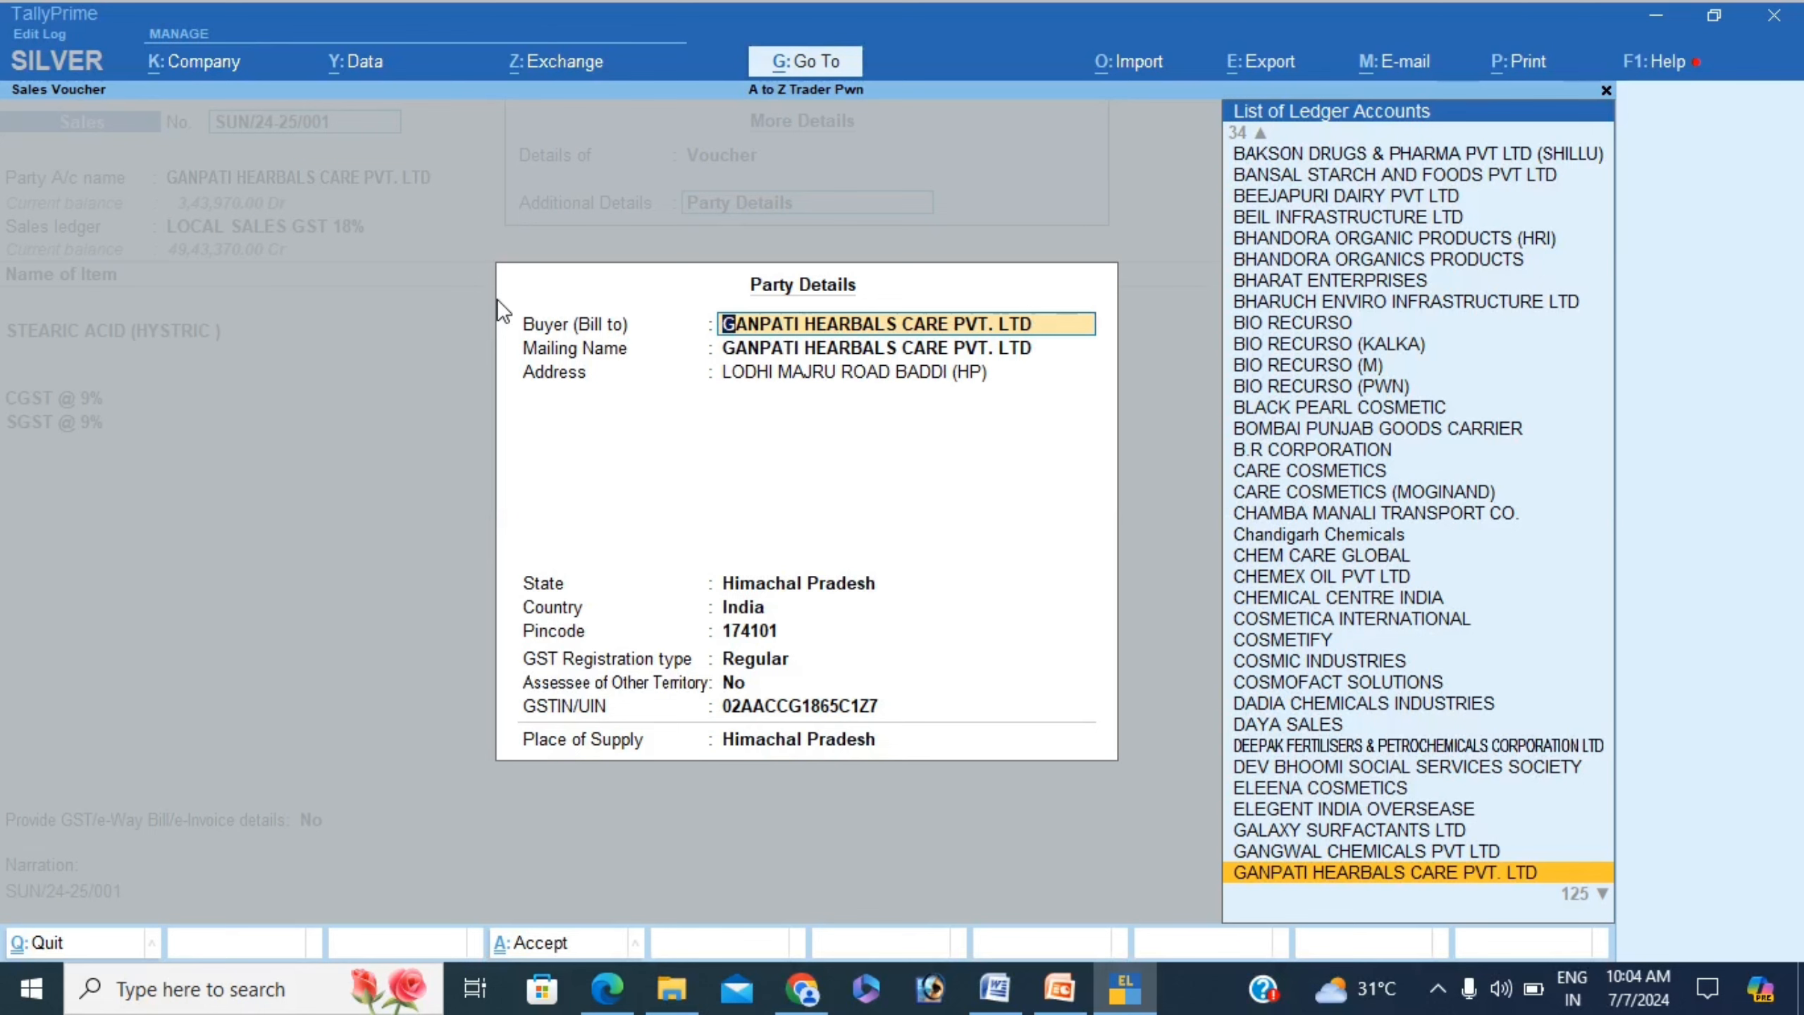
key("Escape")
key("Escape")
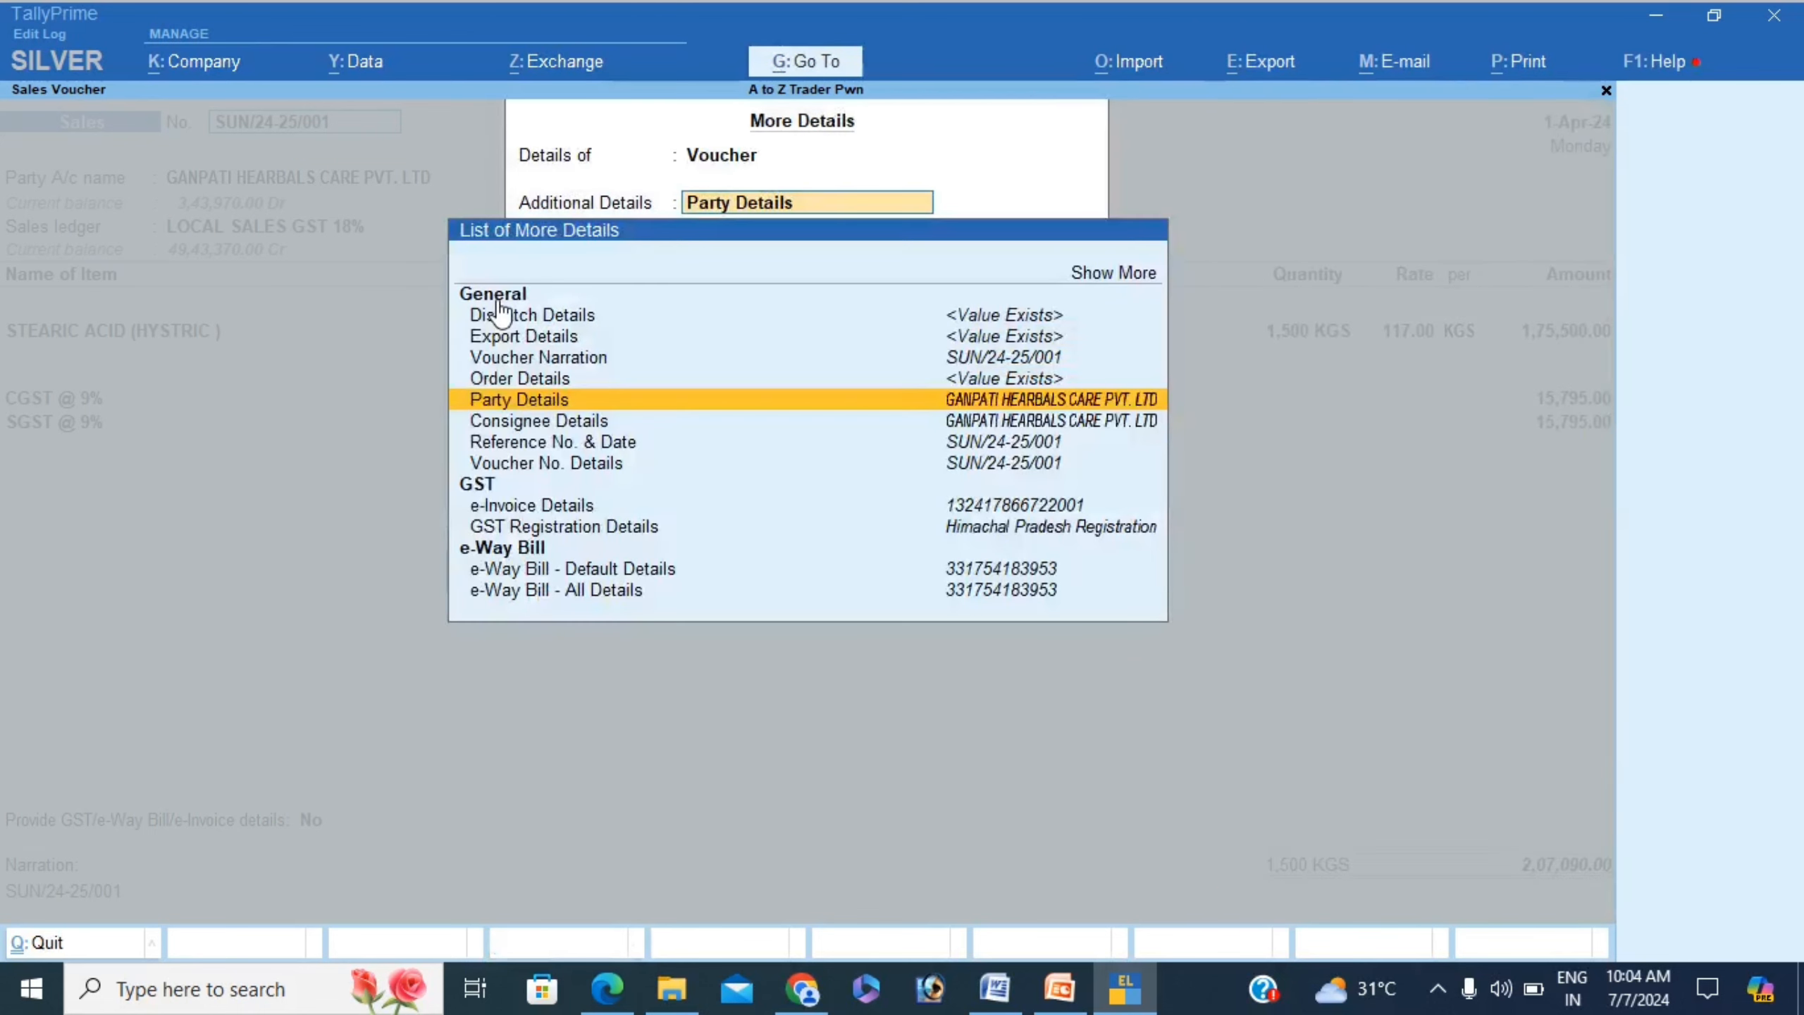
Look over the reference and voucher number entries, and clear Party Details from the Additional Details field
key("Down")
key("Down")
key("Down")
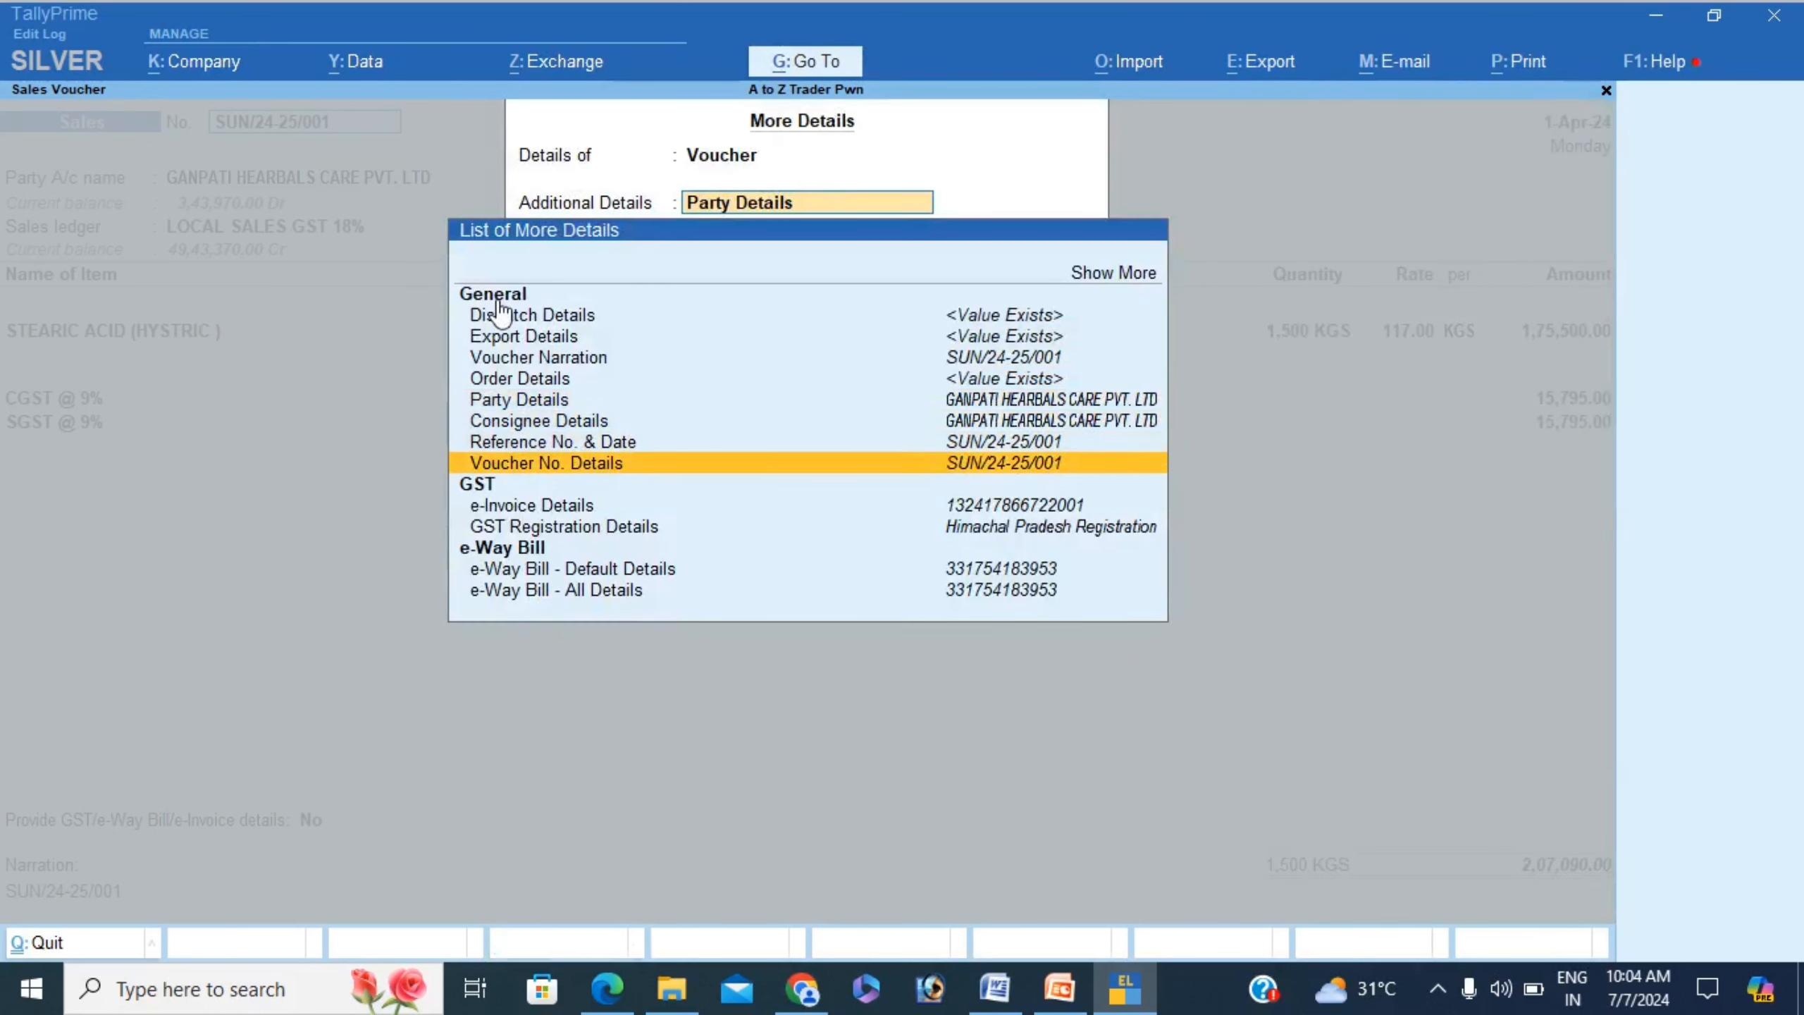
key("Up")
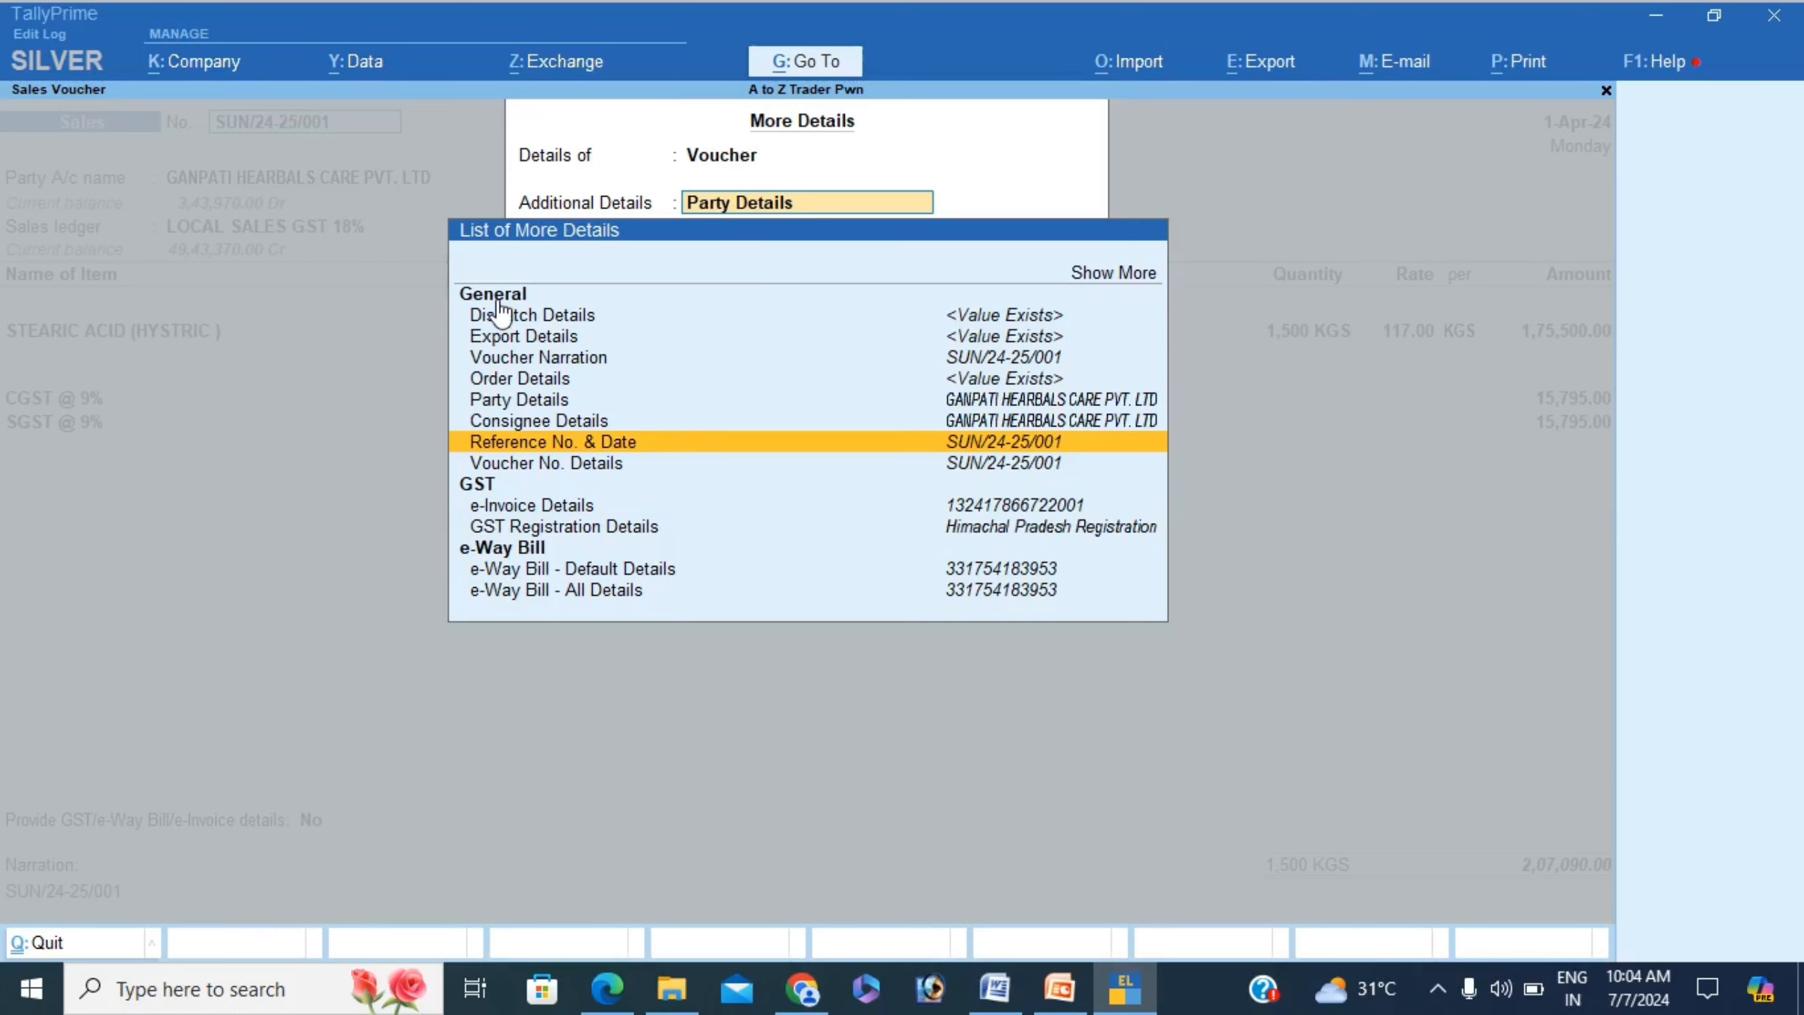
key("BackSpace")
key("BackSpace")
key("BackSpace")
key("BackSpace")
key("BackSpace")
key("BackSpace")
key("BackSpace")
key("BackSpace")
key("BackSpace")
key("BackSpace")
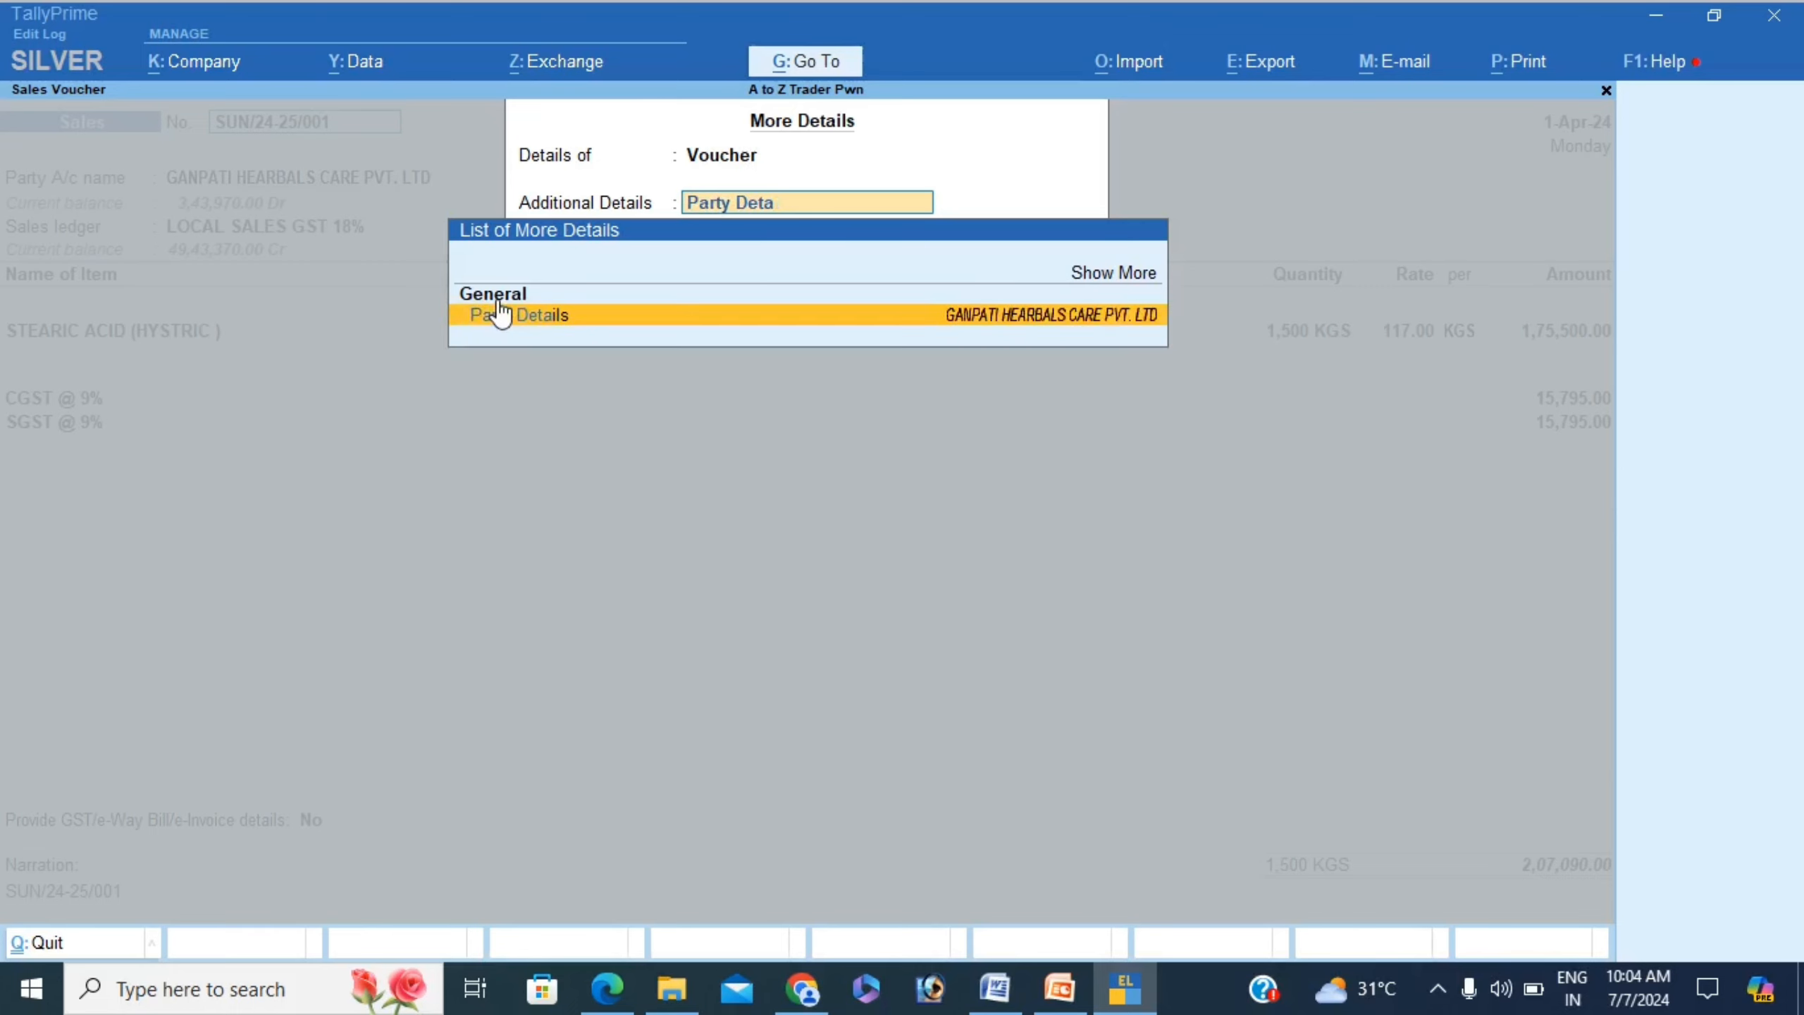
key("BackSpace")
key("BackSpace")
key("BackSpace")
key("BackSpace")
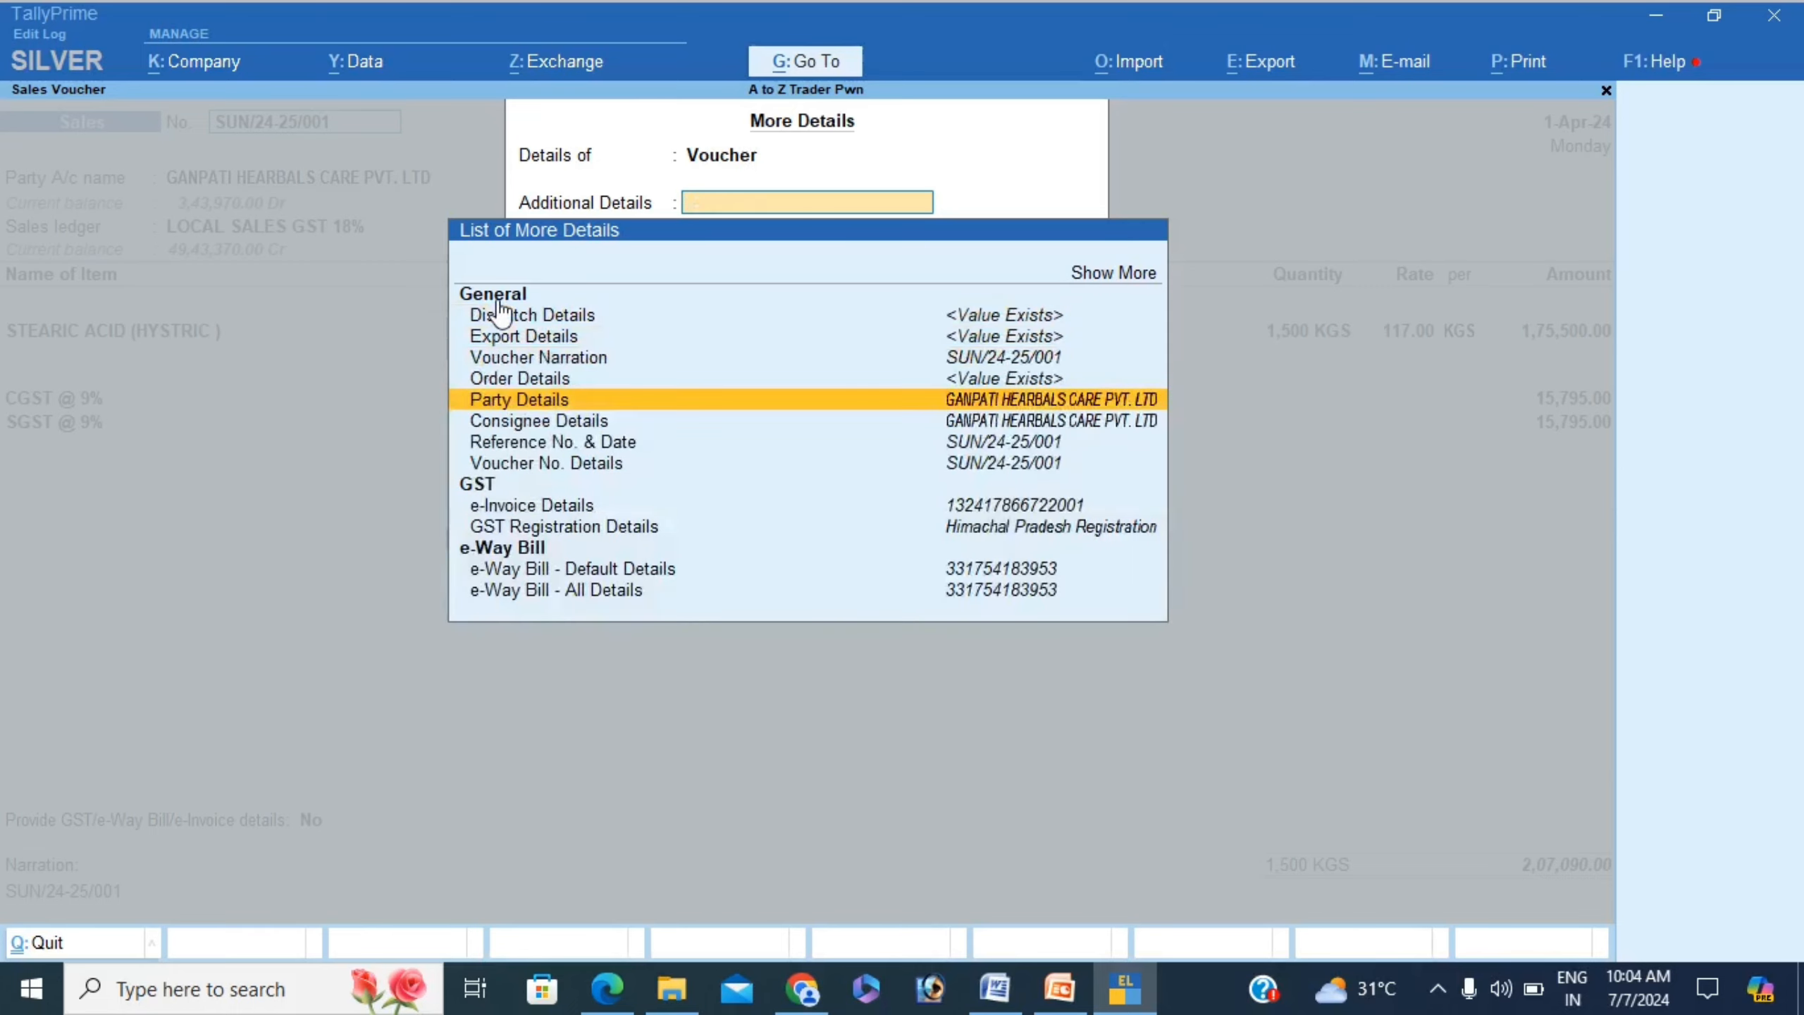
Switch the type of details to Stock Item and view the stock items available for this voucher
key("Up")
key("Up")
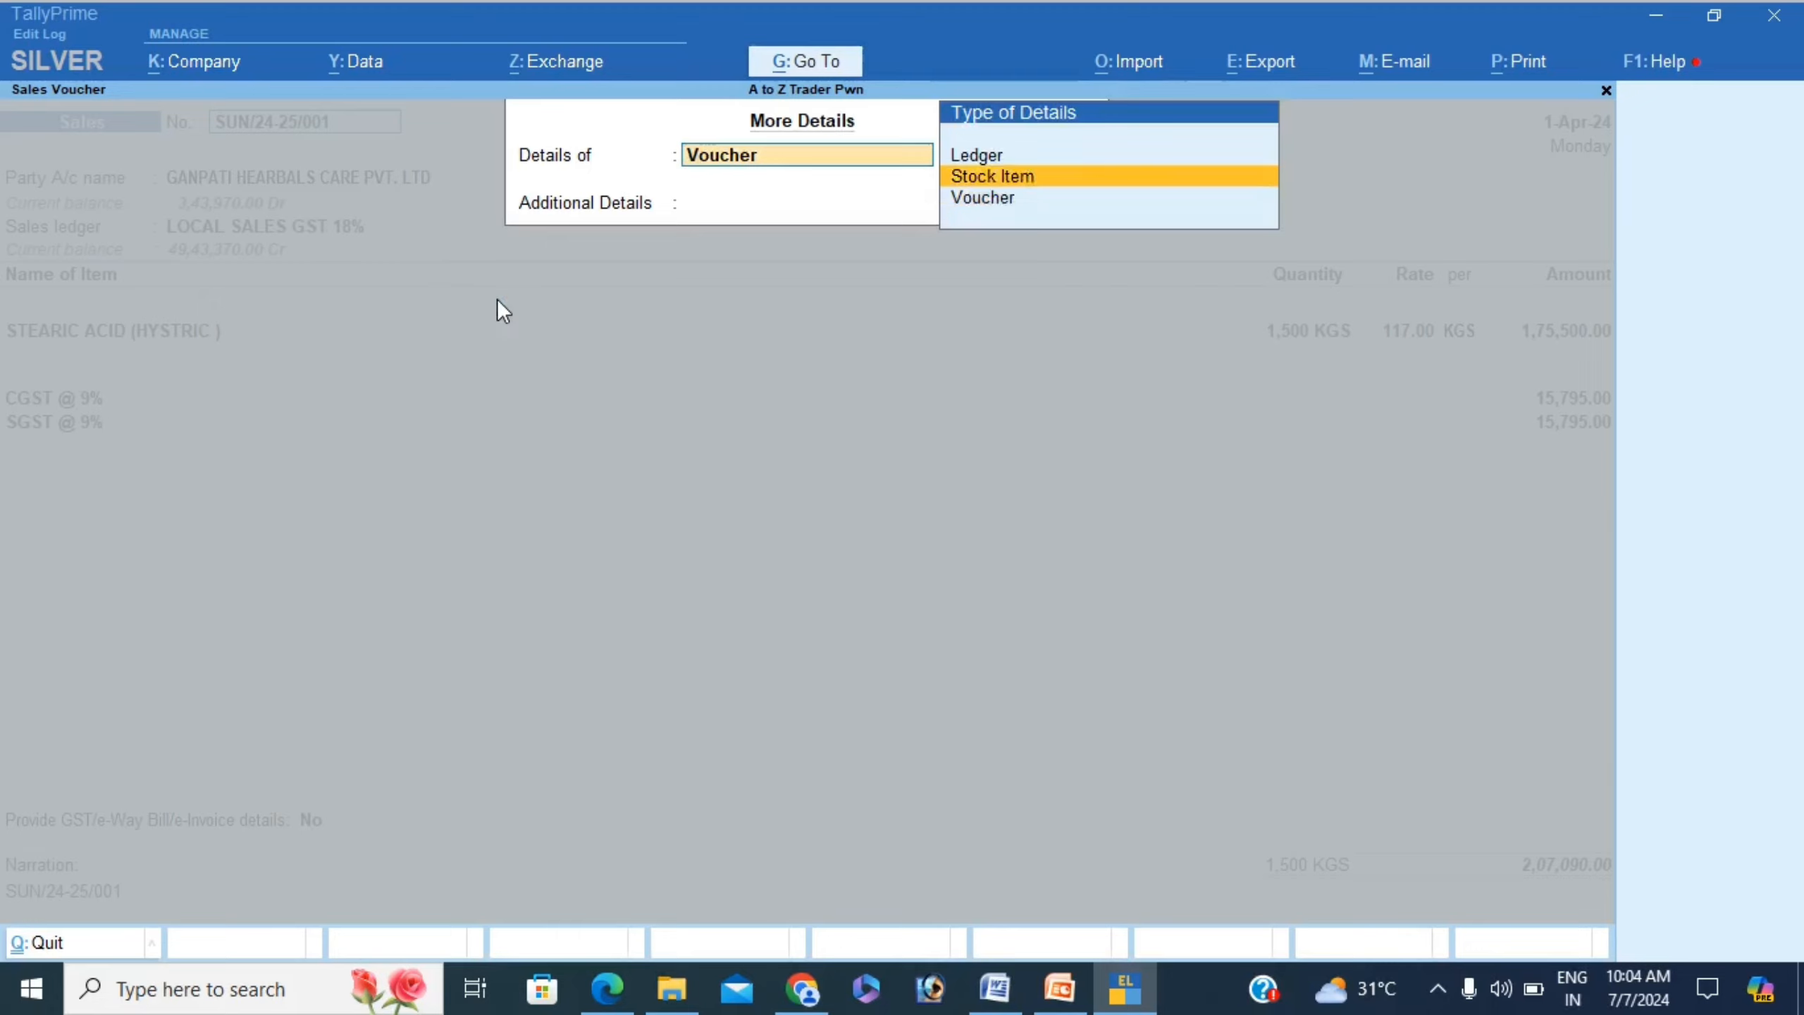
key("Down")
key("Return")
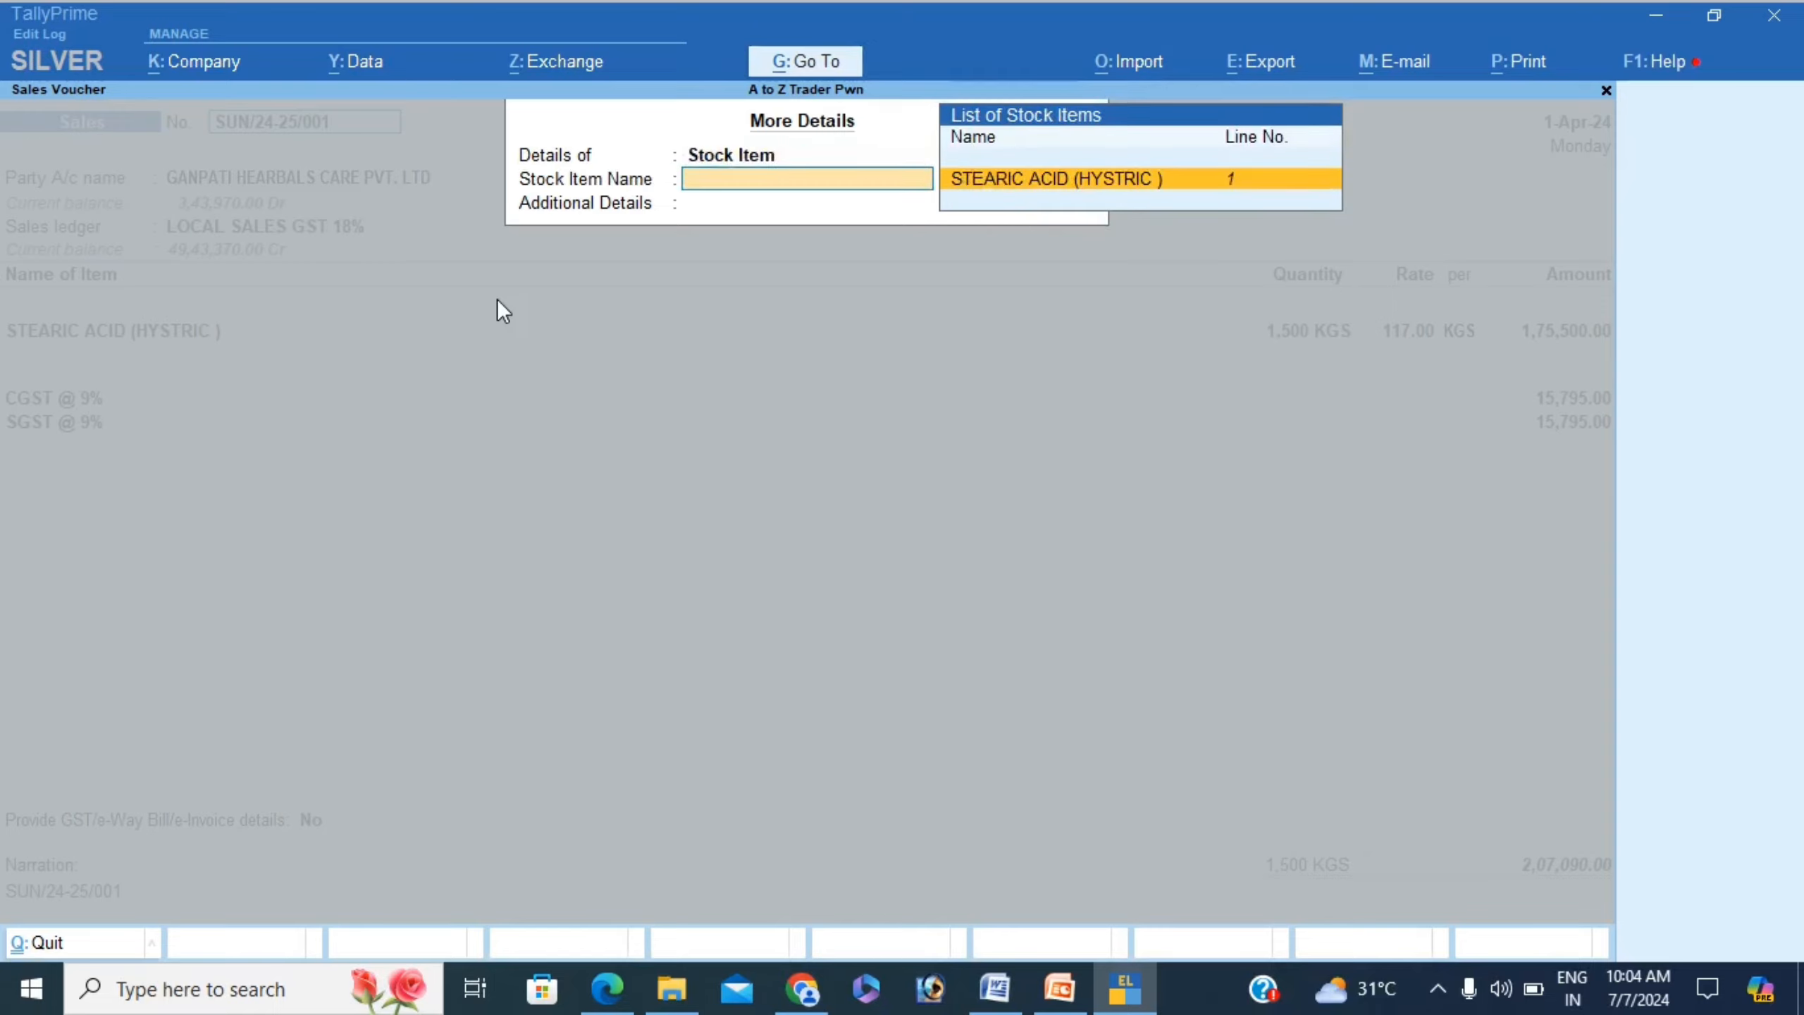
key("BackSpace")
Switch the type of details to Ledger, look through the voucher's ledgers, and return to the type selection
key("Up")
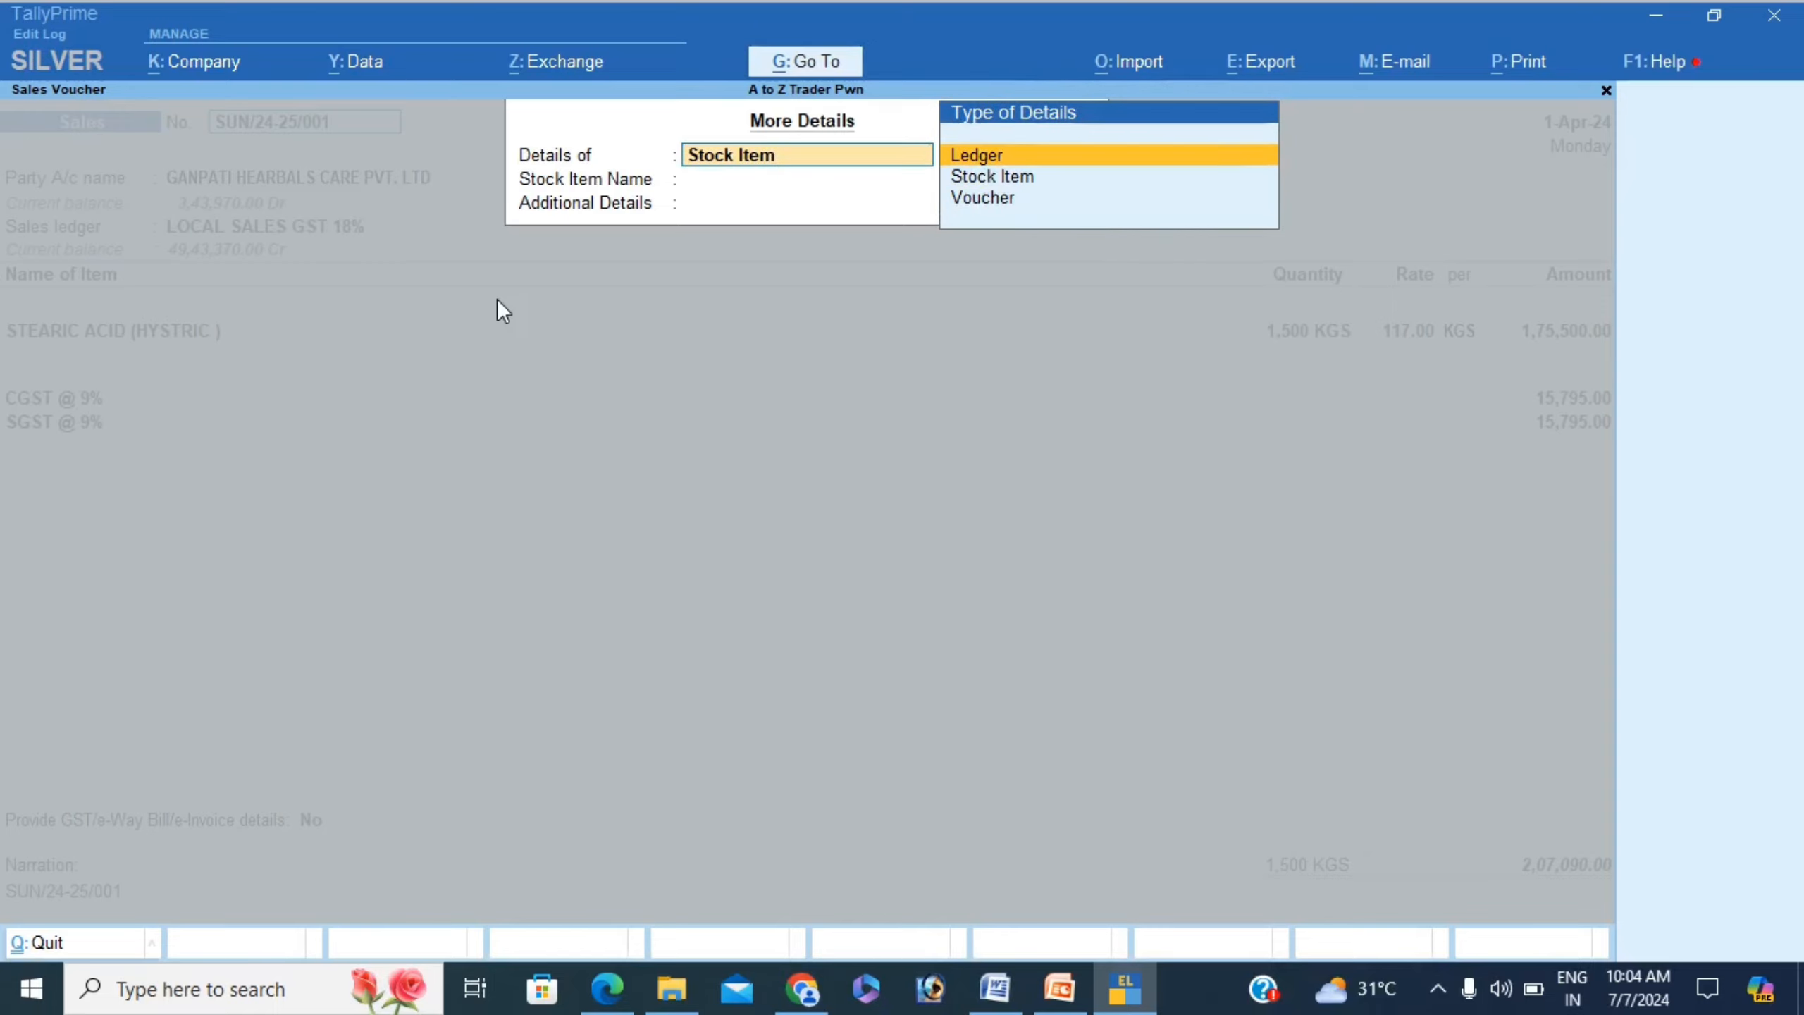
key("Return")
key("Down")
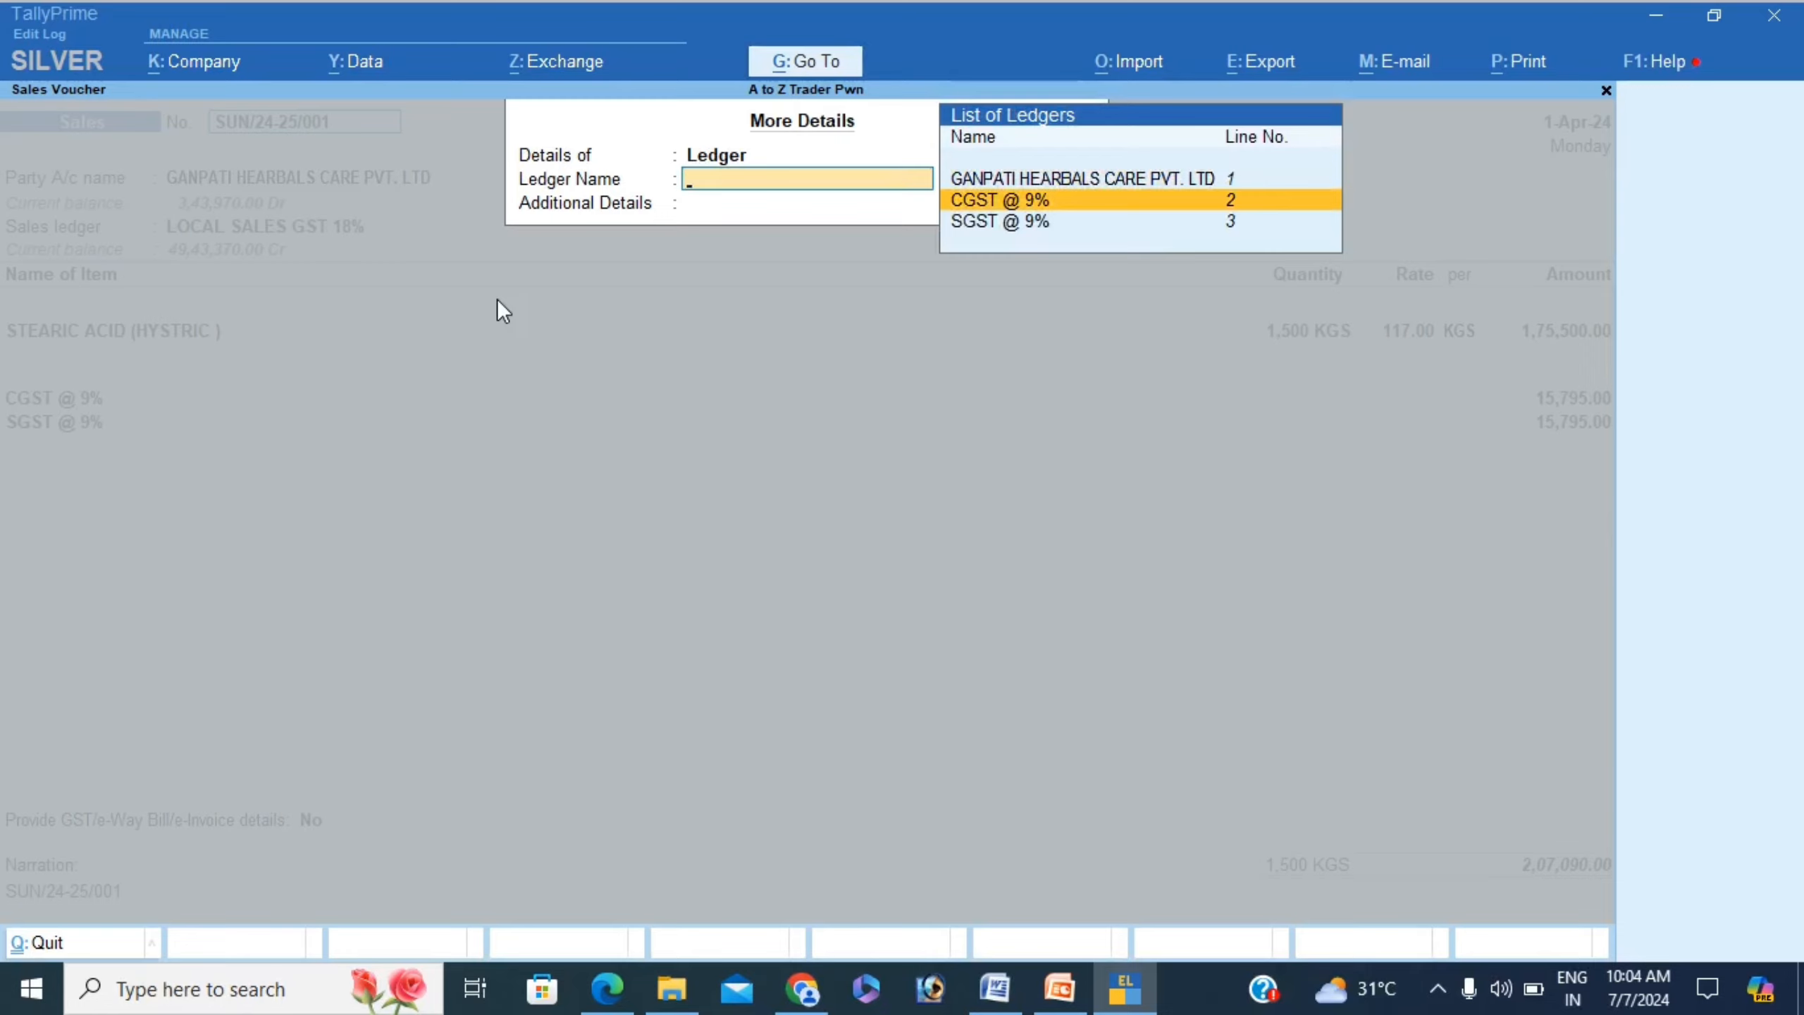
key("Up")
key("Down")
key("Up")
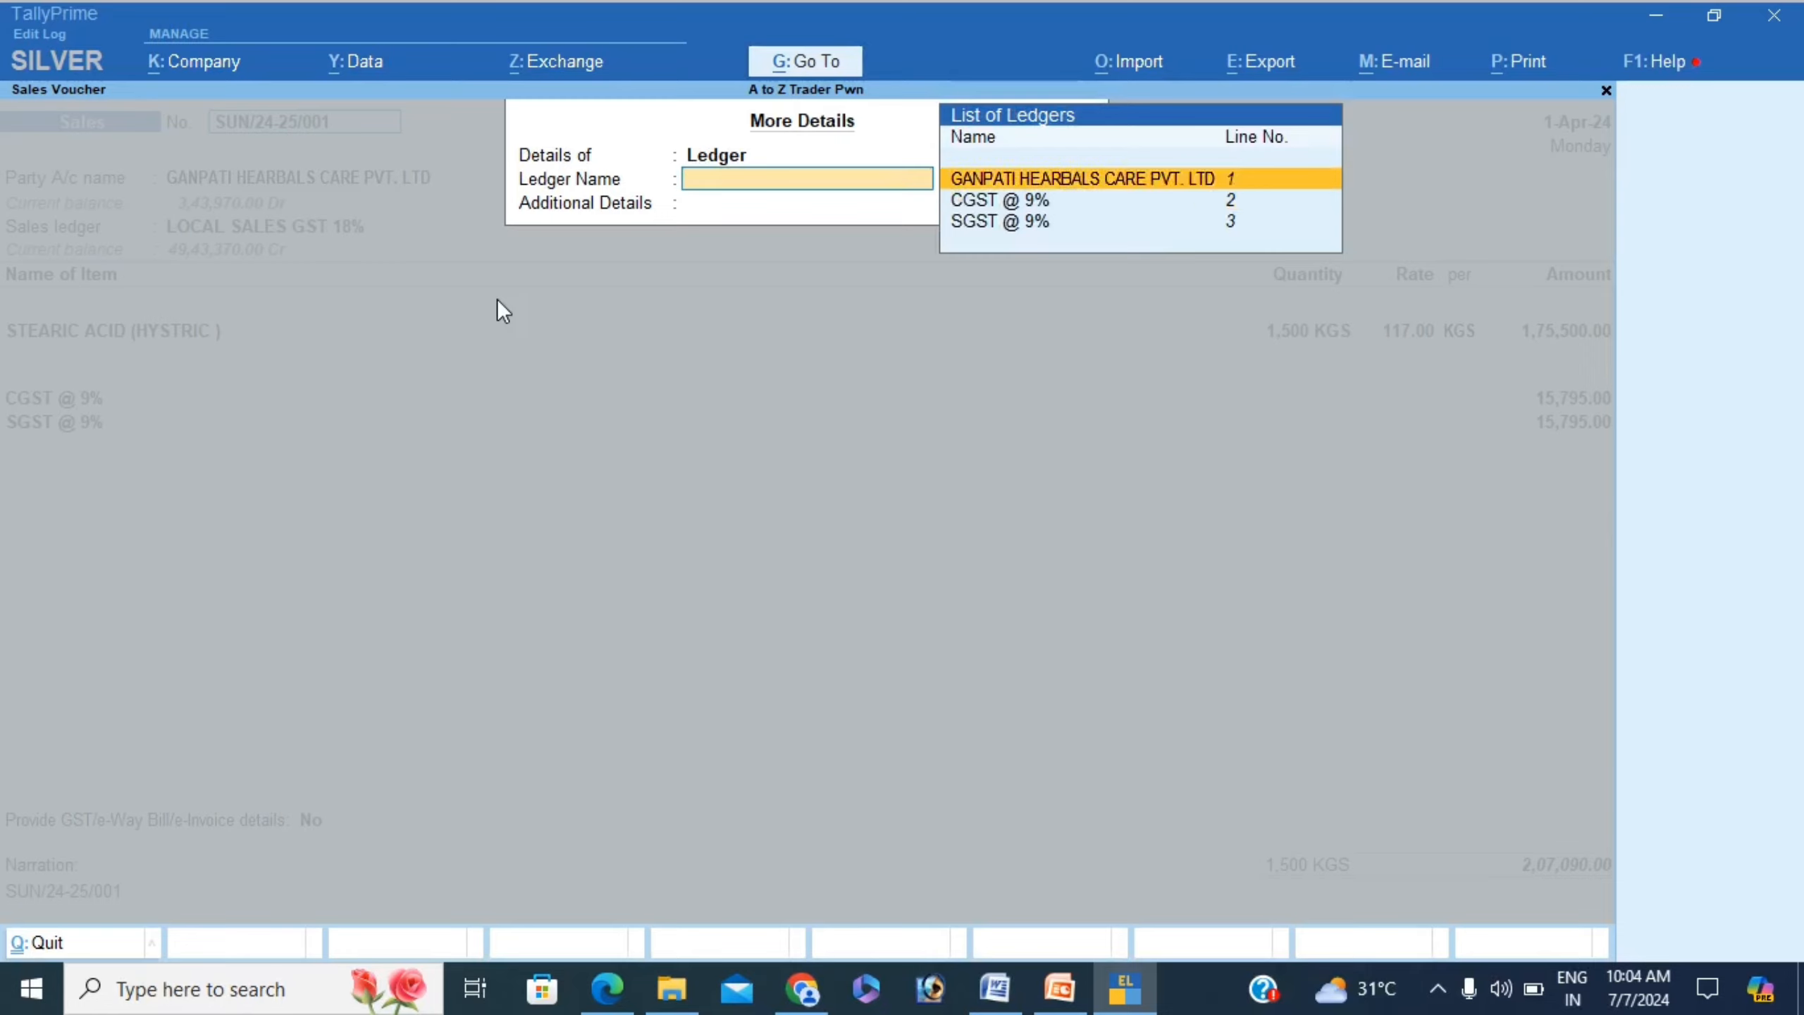
key("BackSpace")
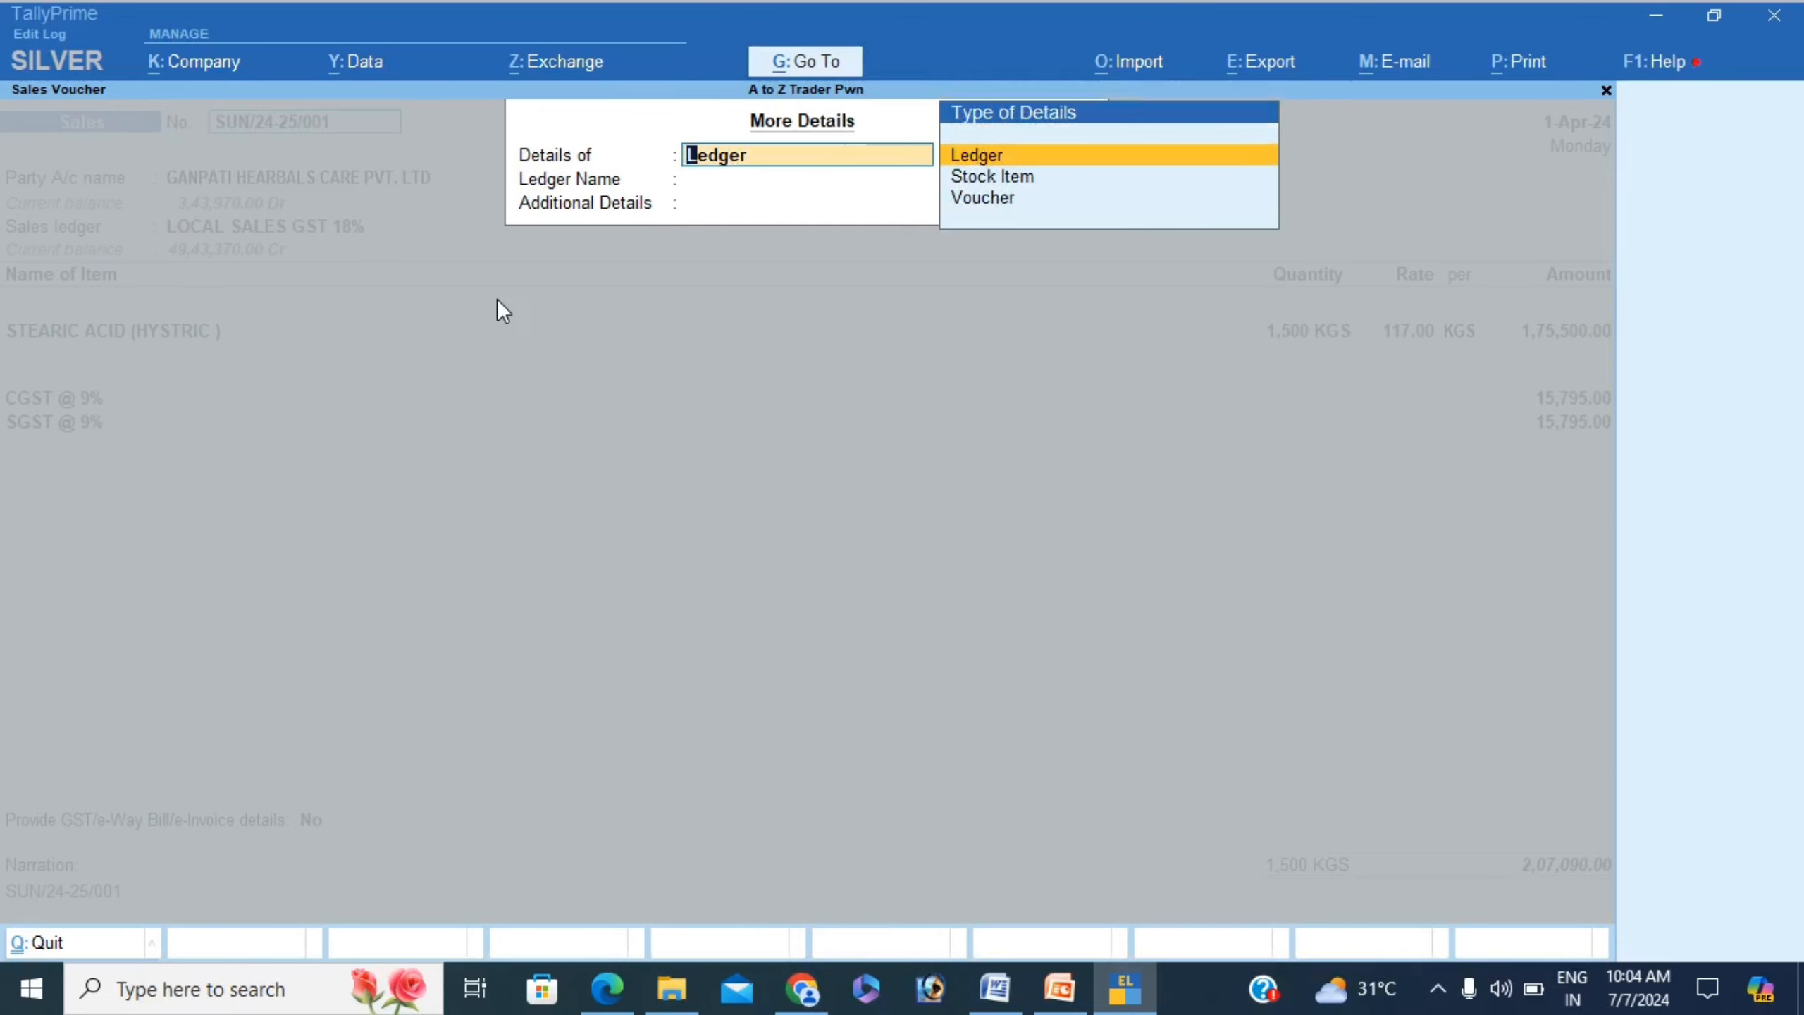
Switch the type of details to Voucher and look through its general and GST entries before leaving More Details
key("Down")
key("Down")
key("Return")
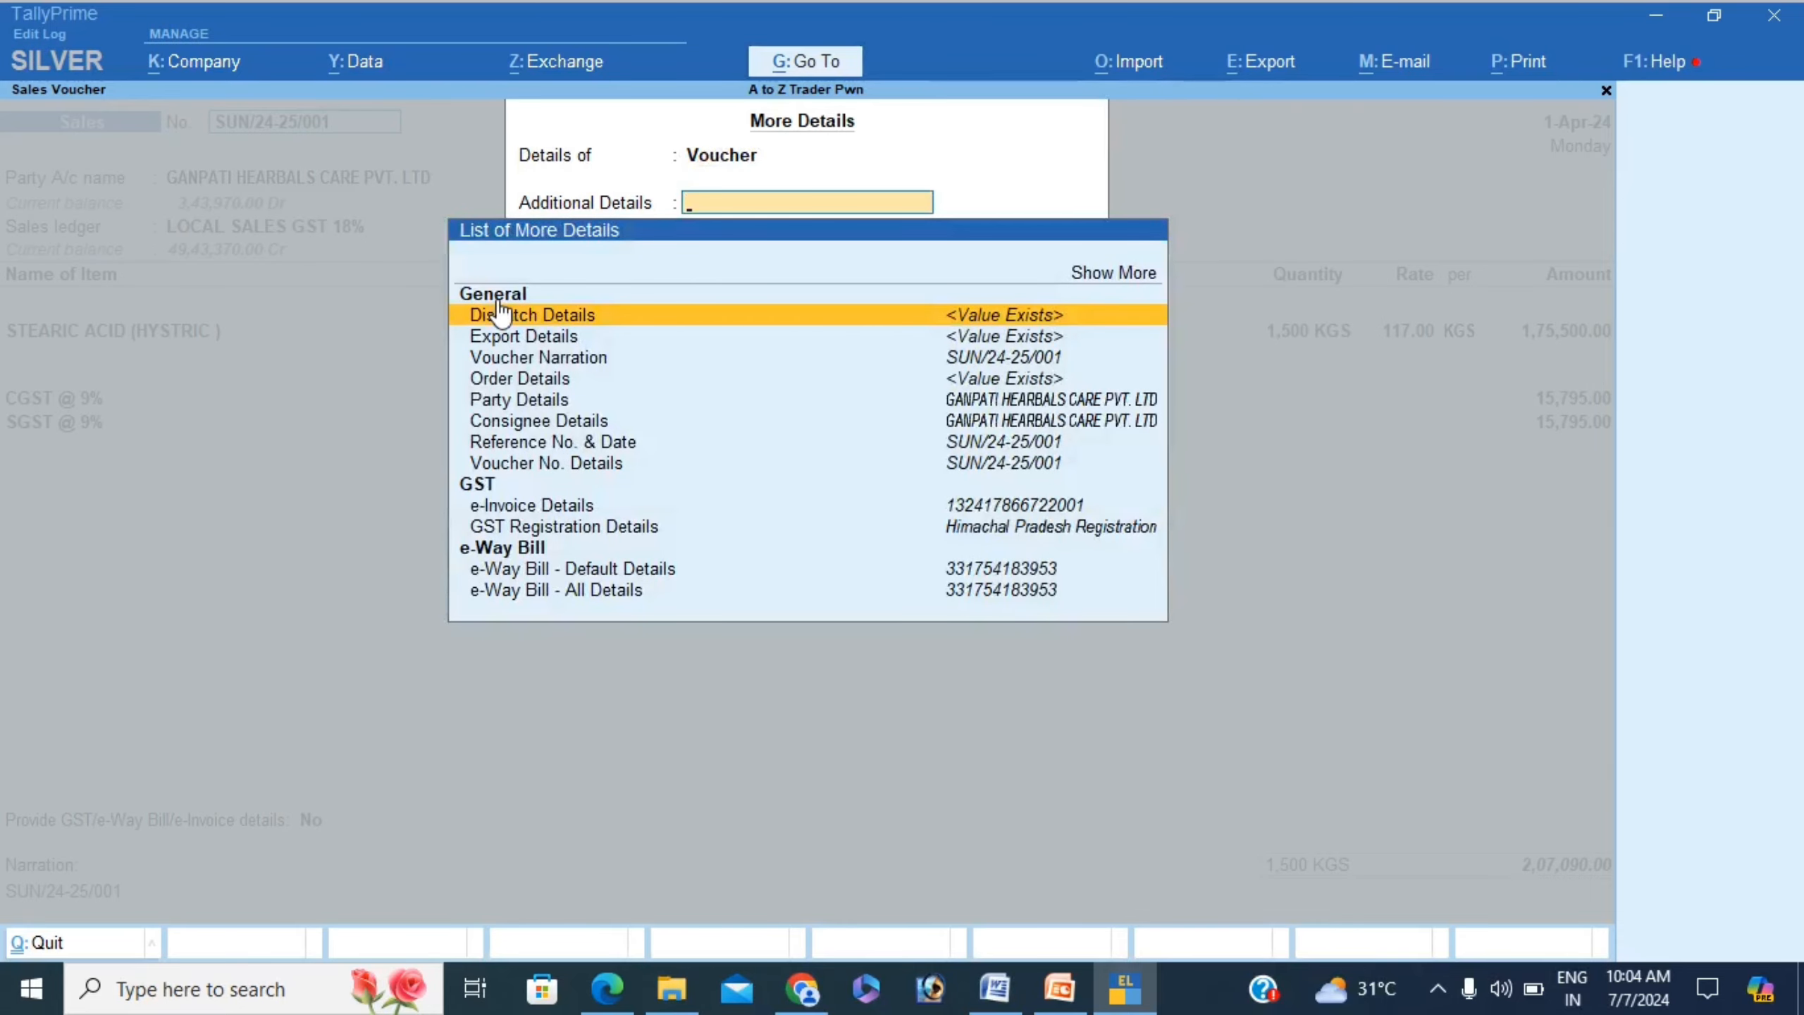
key("Down")
key("Down")
key("Down")
key("Down")
key("Down")
key("Down")
key("Down")
key("Down")
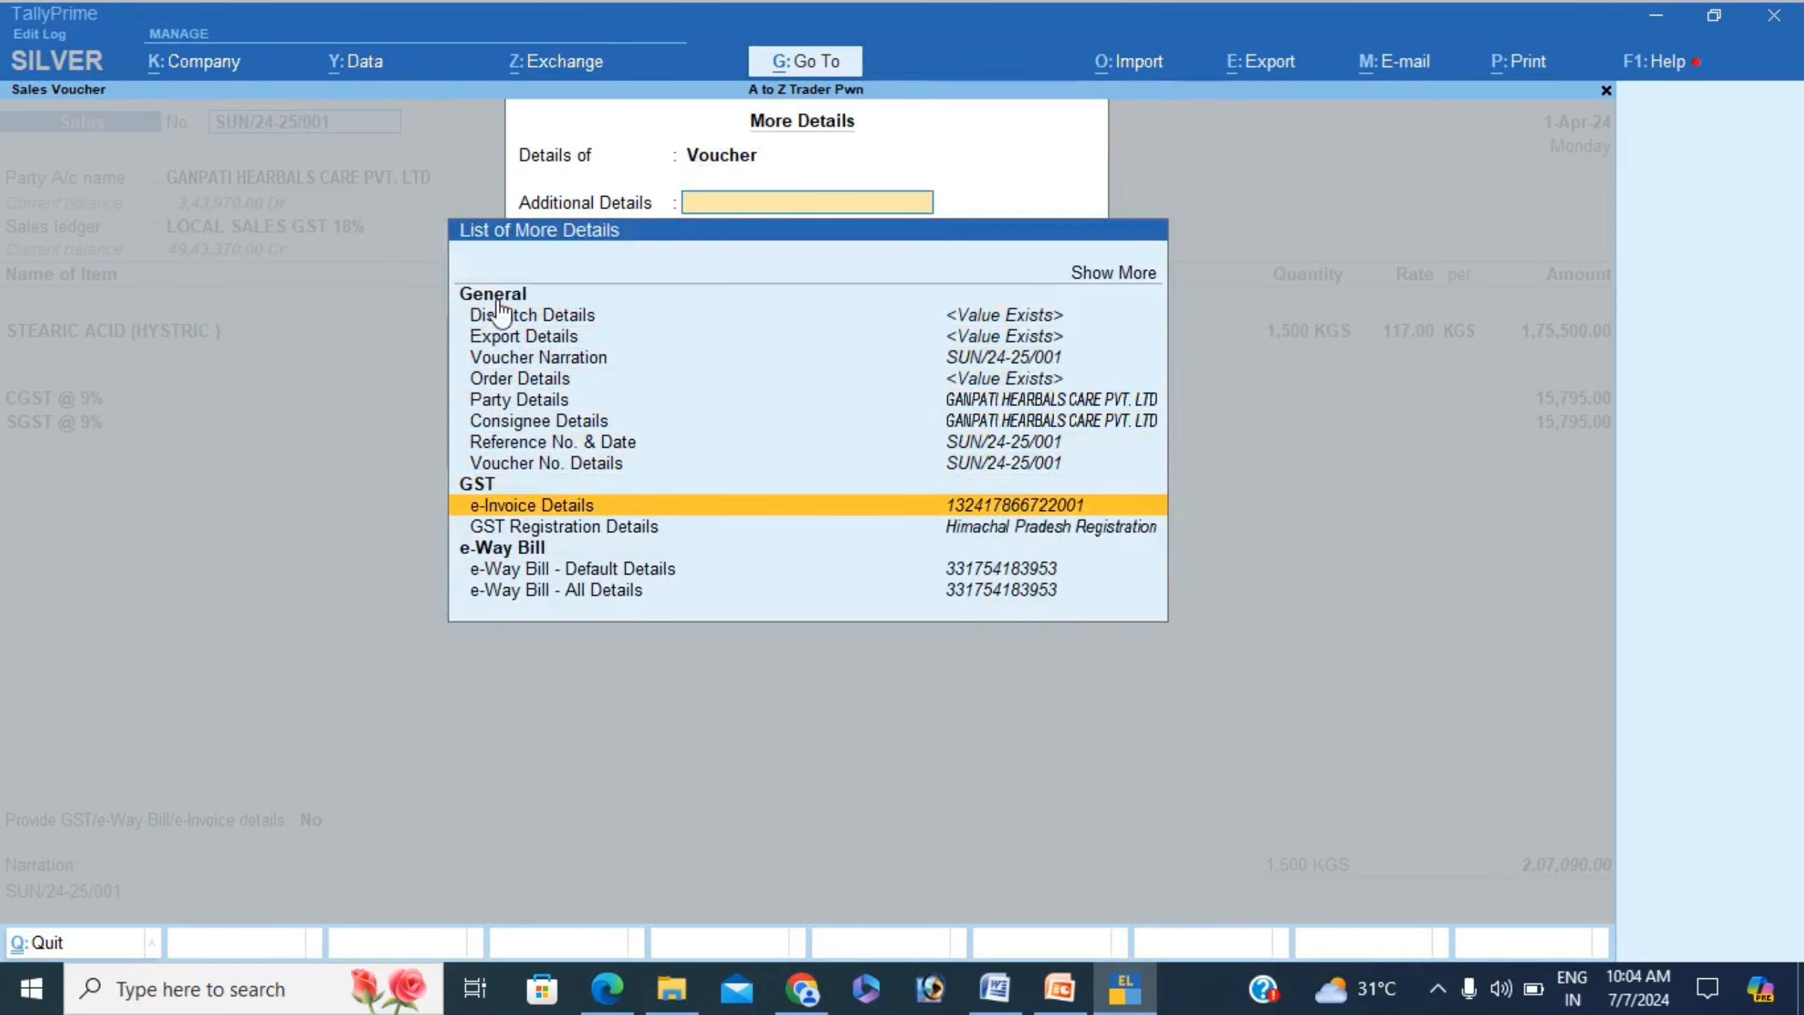
key("Down")
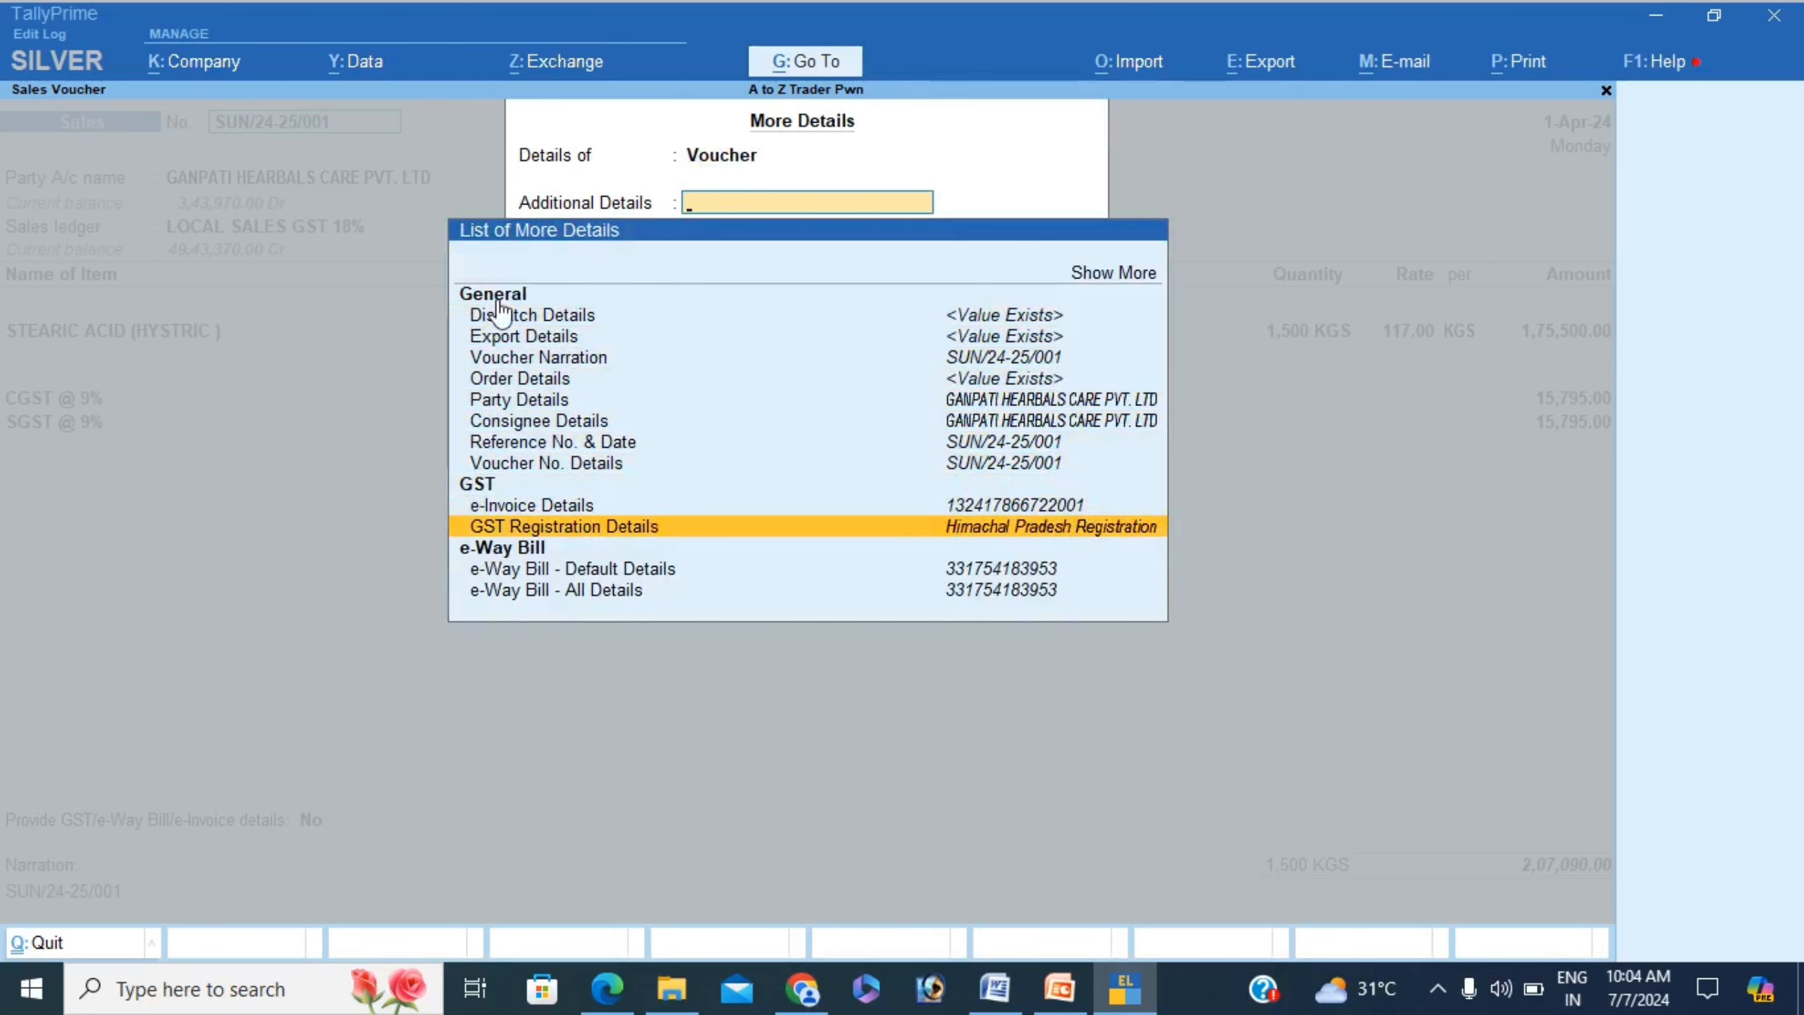
key("Escape")
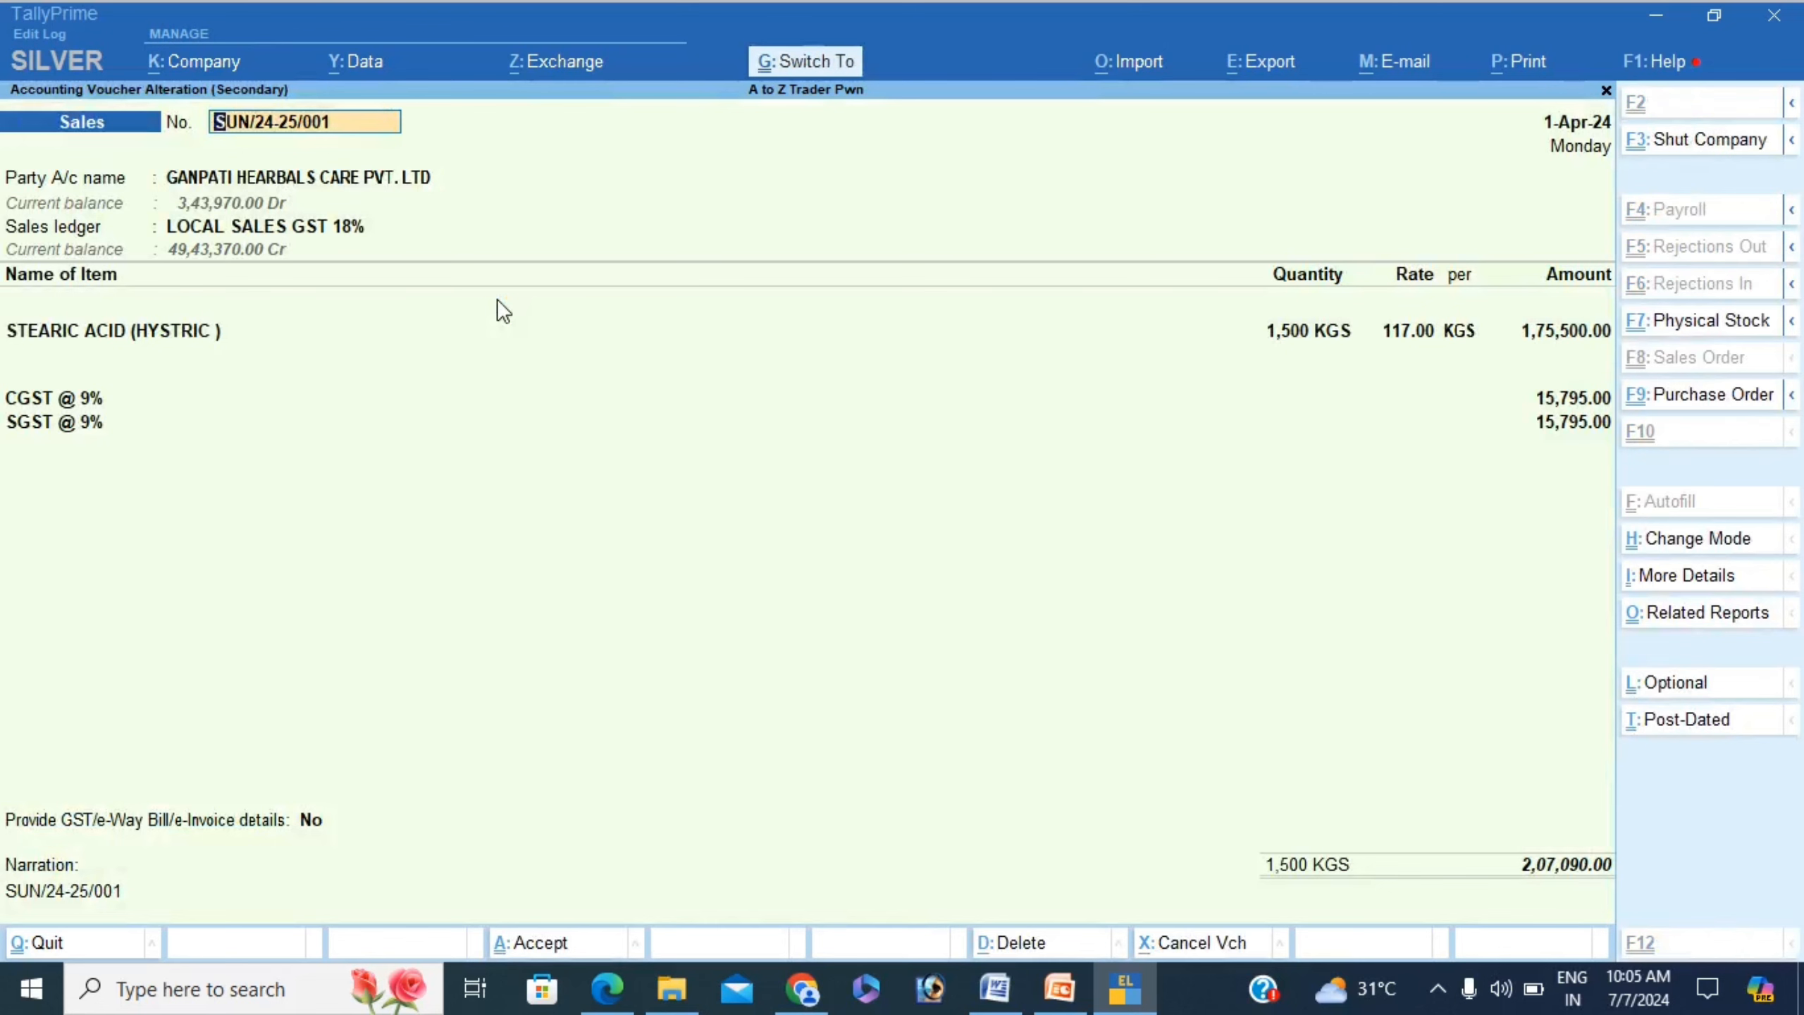
Reopen More Details for the sales voucher and look over the general entries from Dispatch Details to Consignee Details
key("ctrl+i")
key("Down")
key("Down")
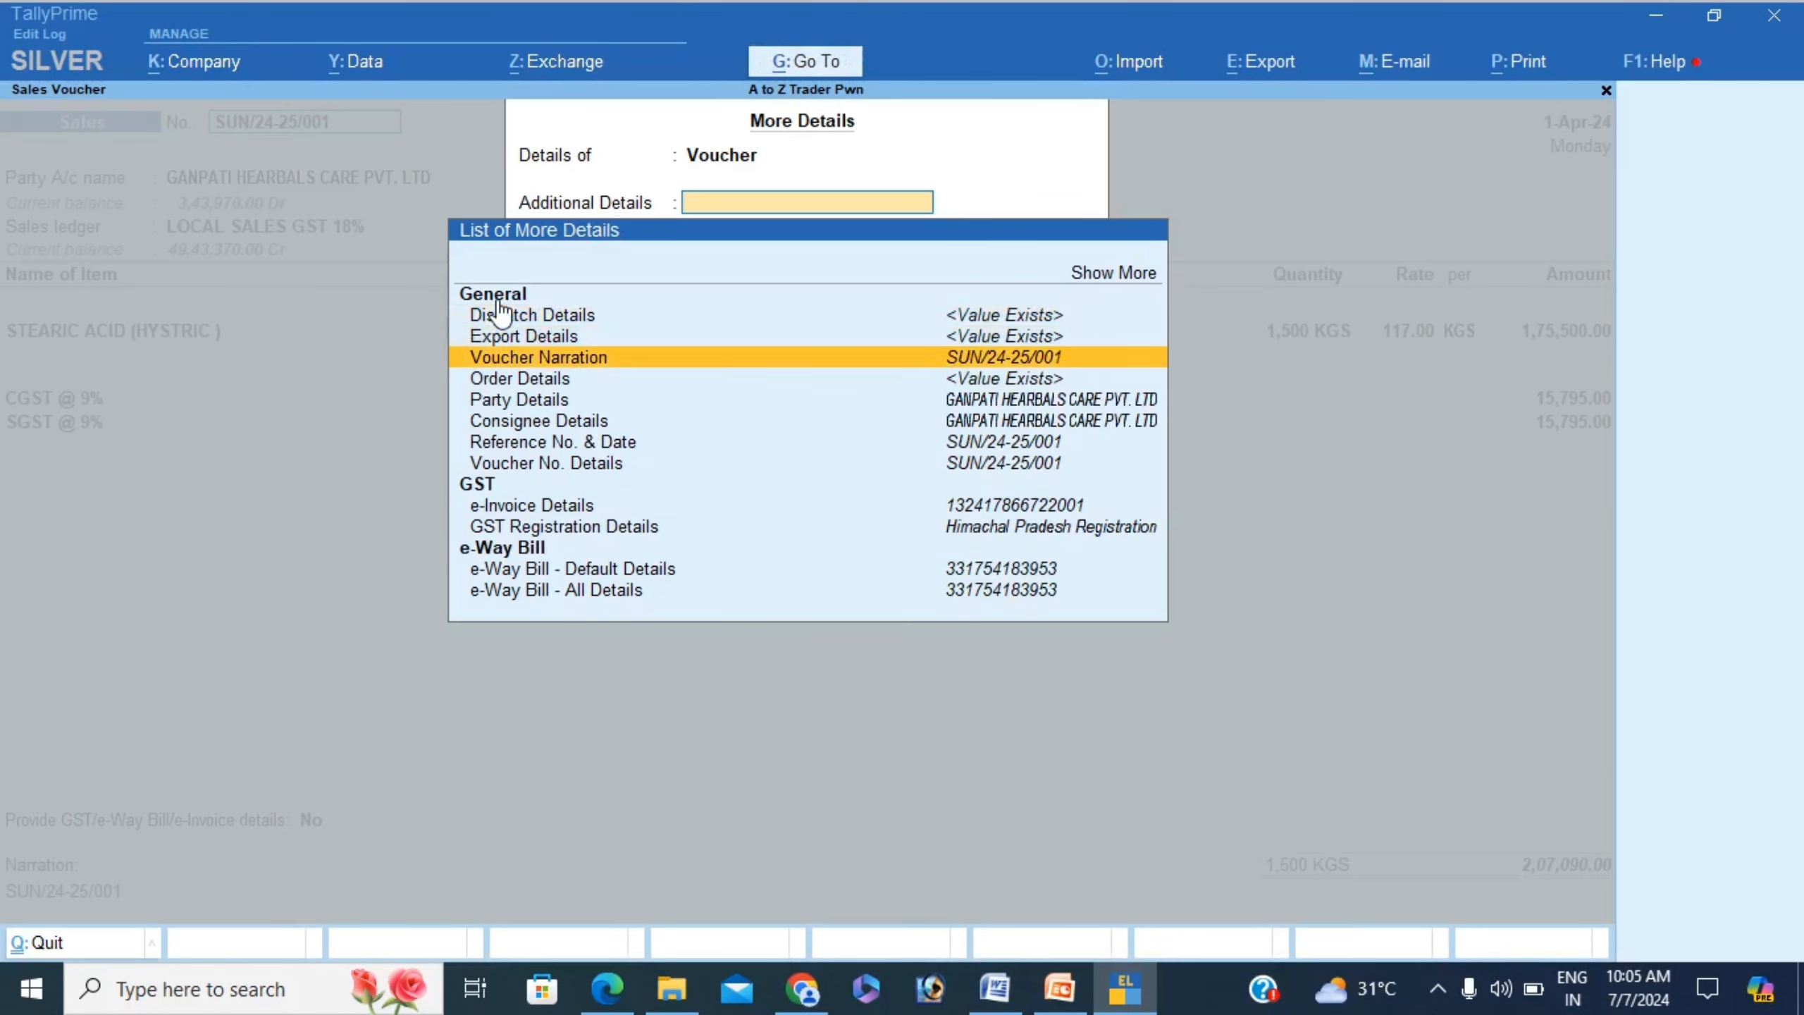
key("Up")
key("Up")
key("Down")
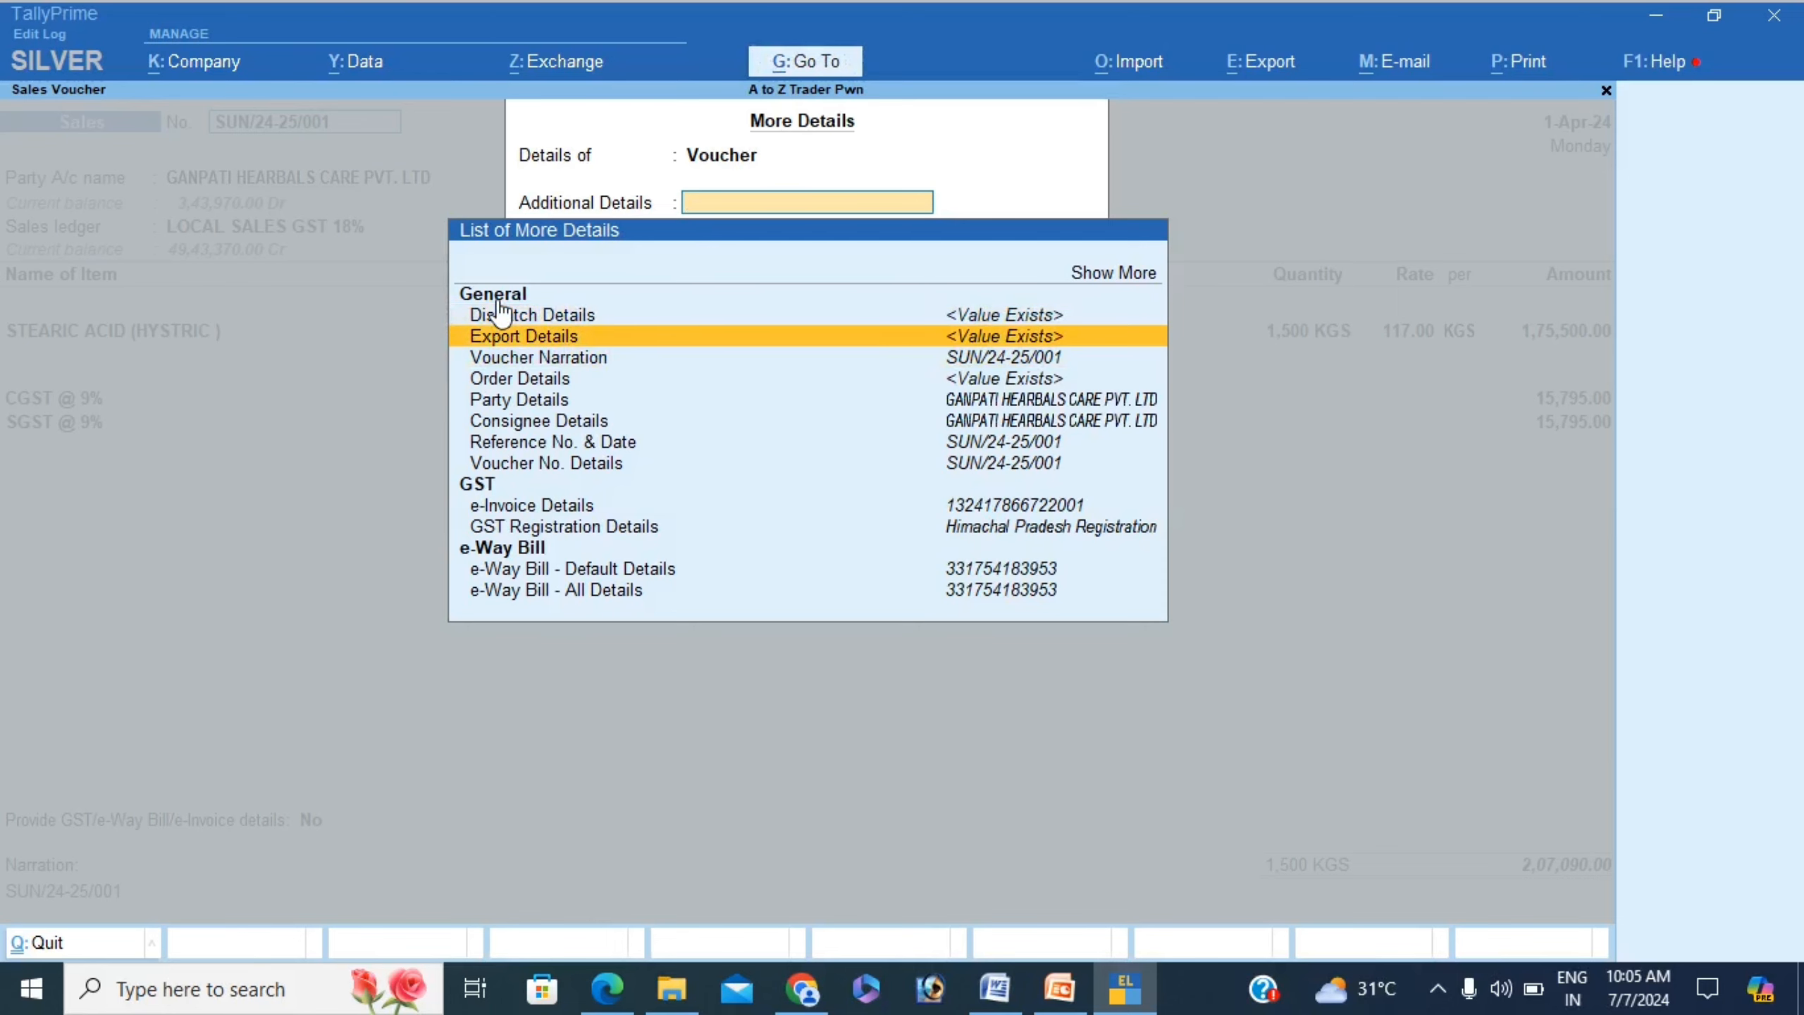
key("Down")
key("Down")
key("Down")
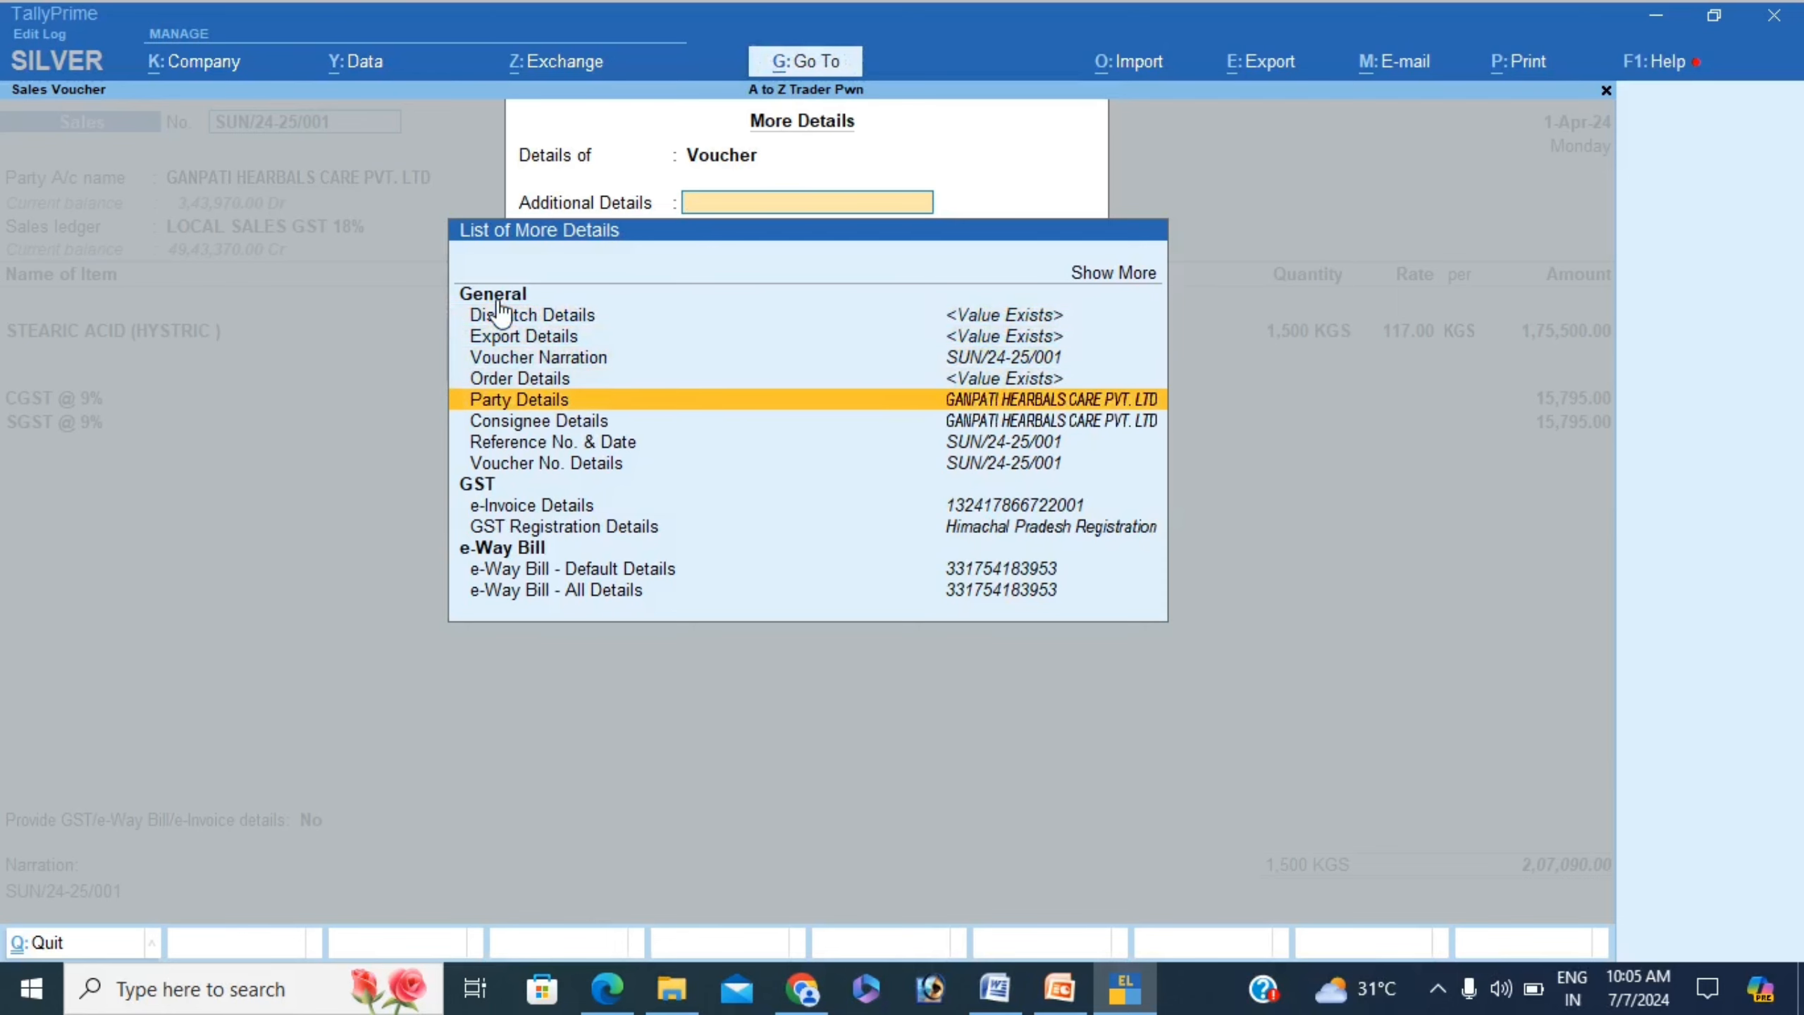
key("Down")
key("Up")
key("Down")
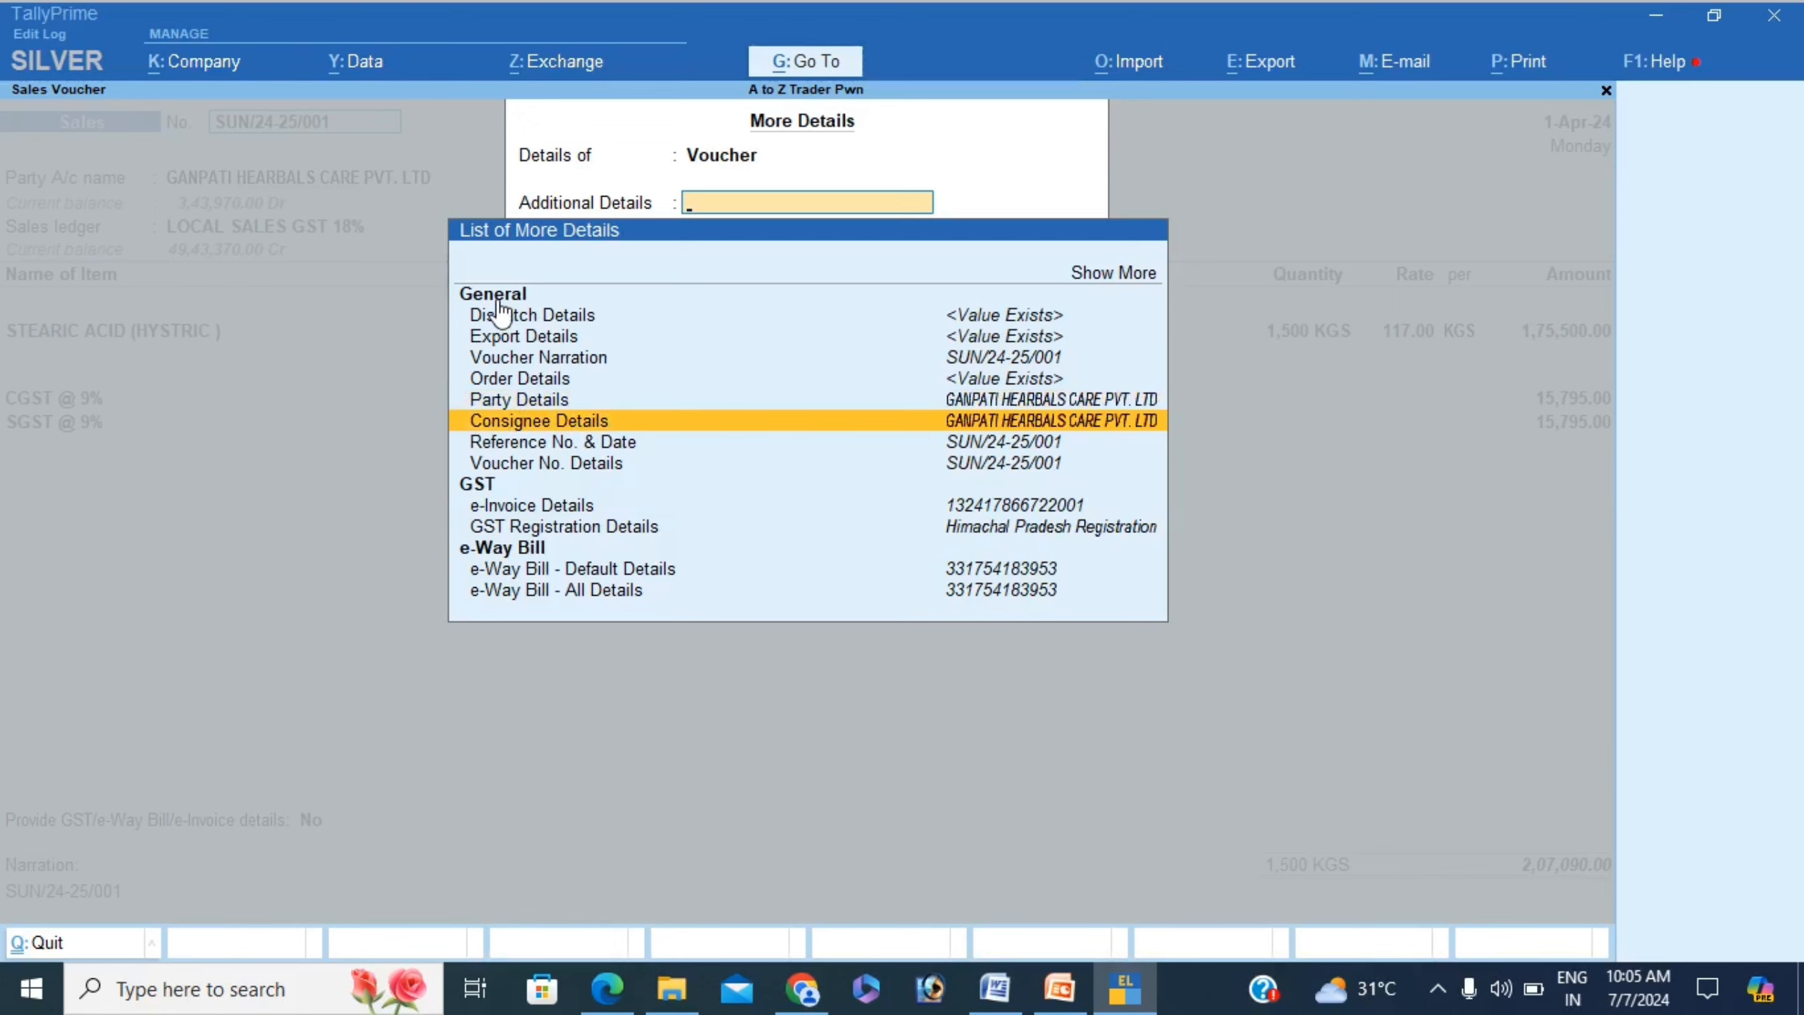
Look over the remaining voucher entries, covering reference and voucher number, e-Invoice, GST registration and e-Way Bill details
key("Down")
key("Down")
key("Down")
key("Down")
key("Down")
key("Down")
key("Up")
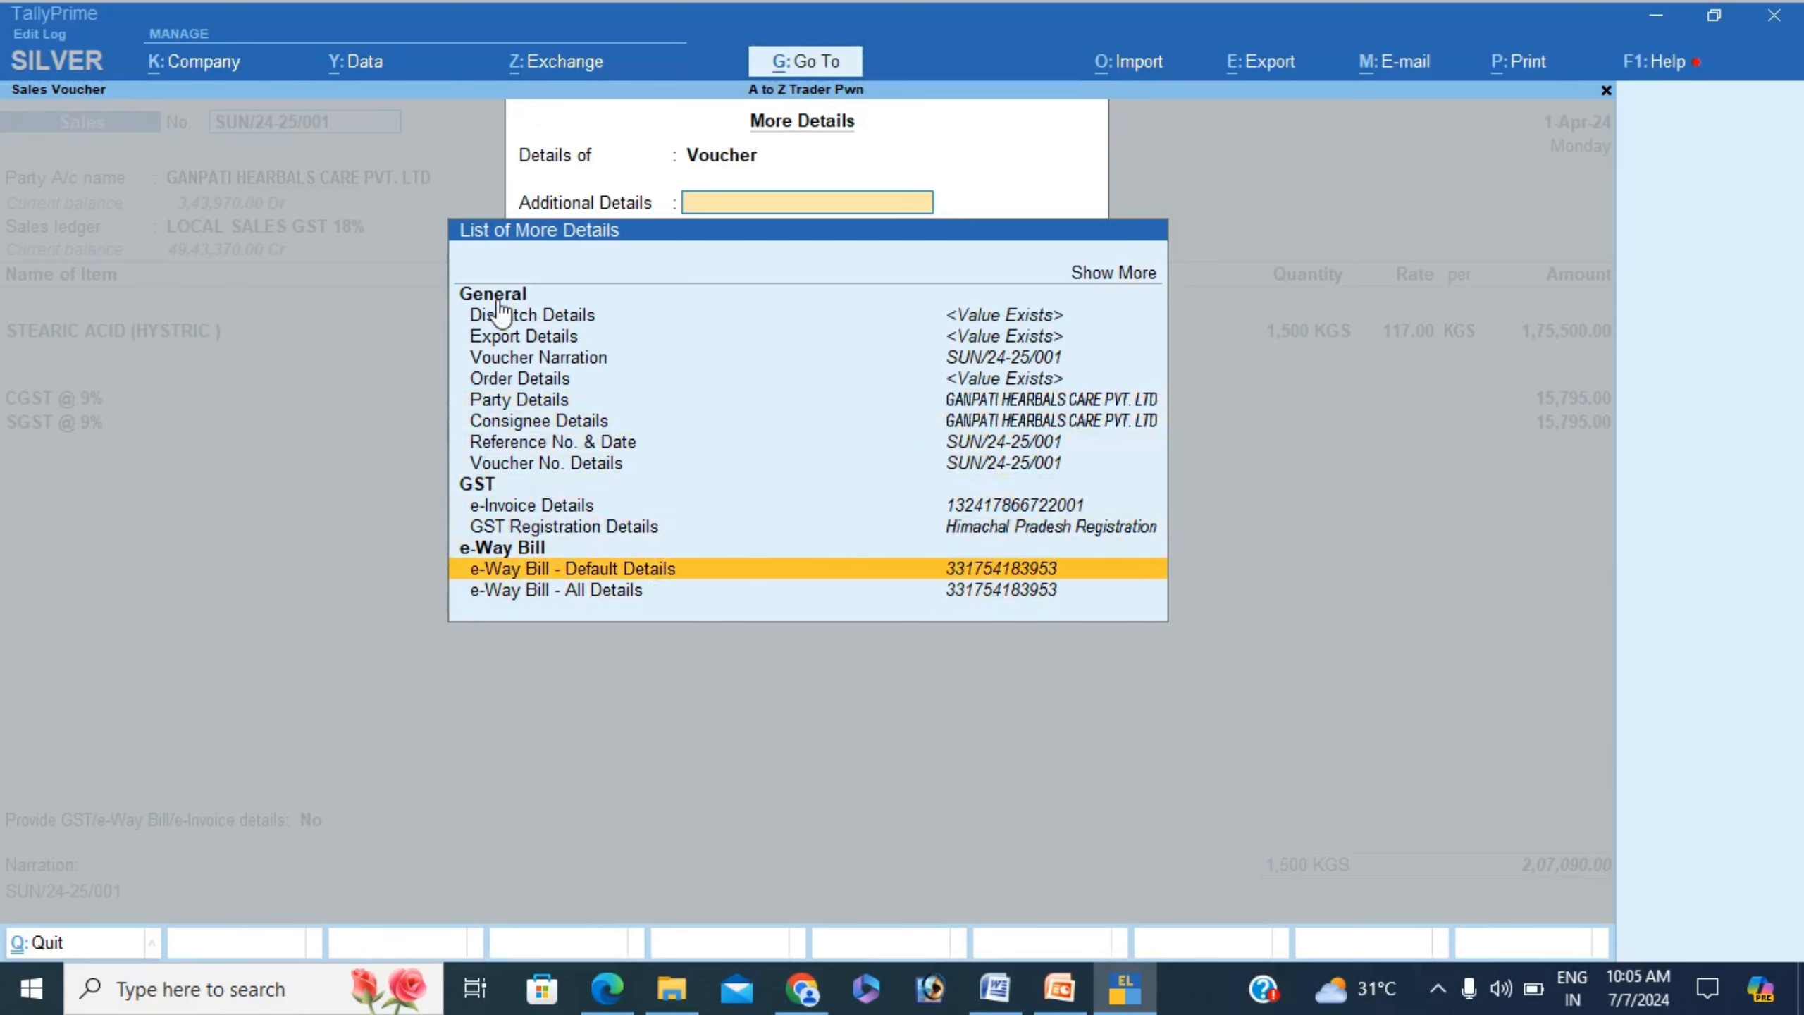
key("Up")
key("Up")
key("Up")
key("Down")
key("Down")
key("Down")
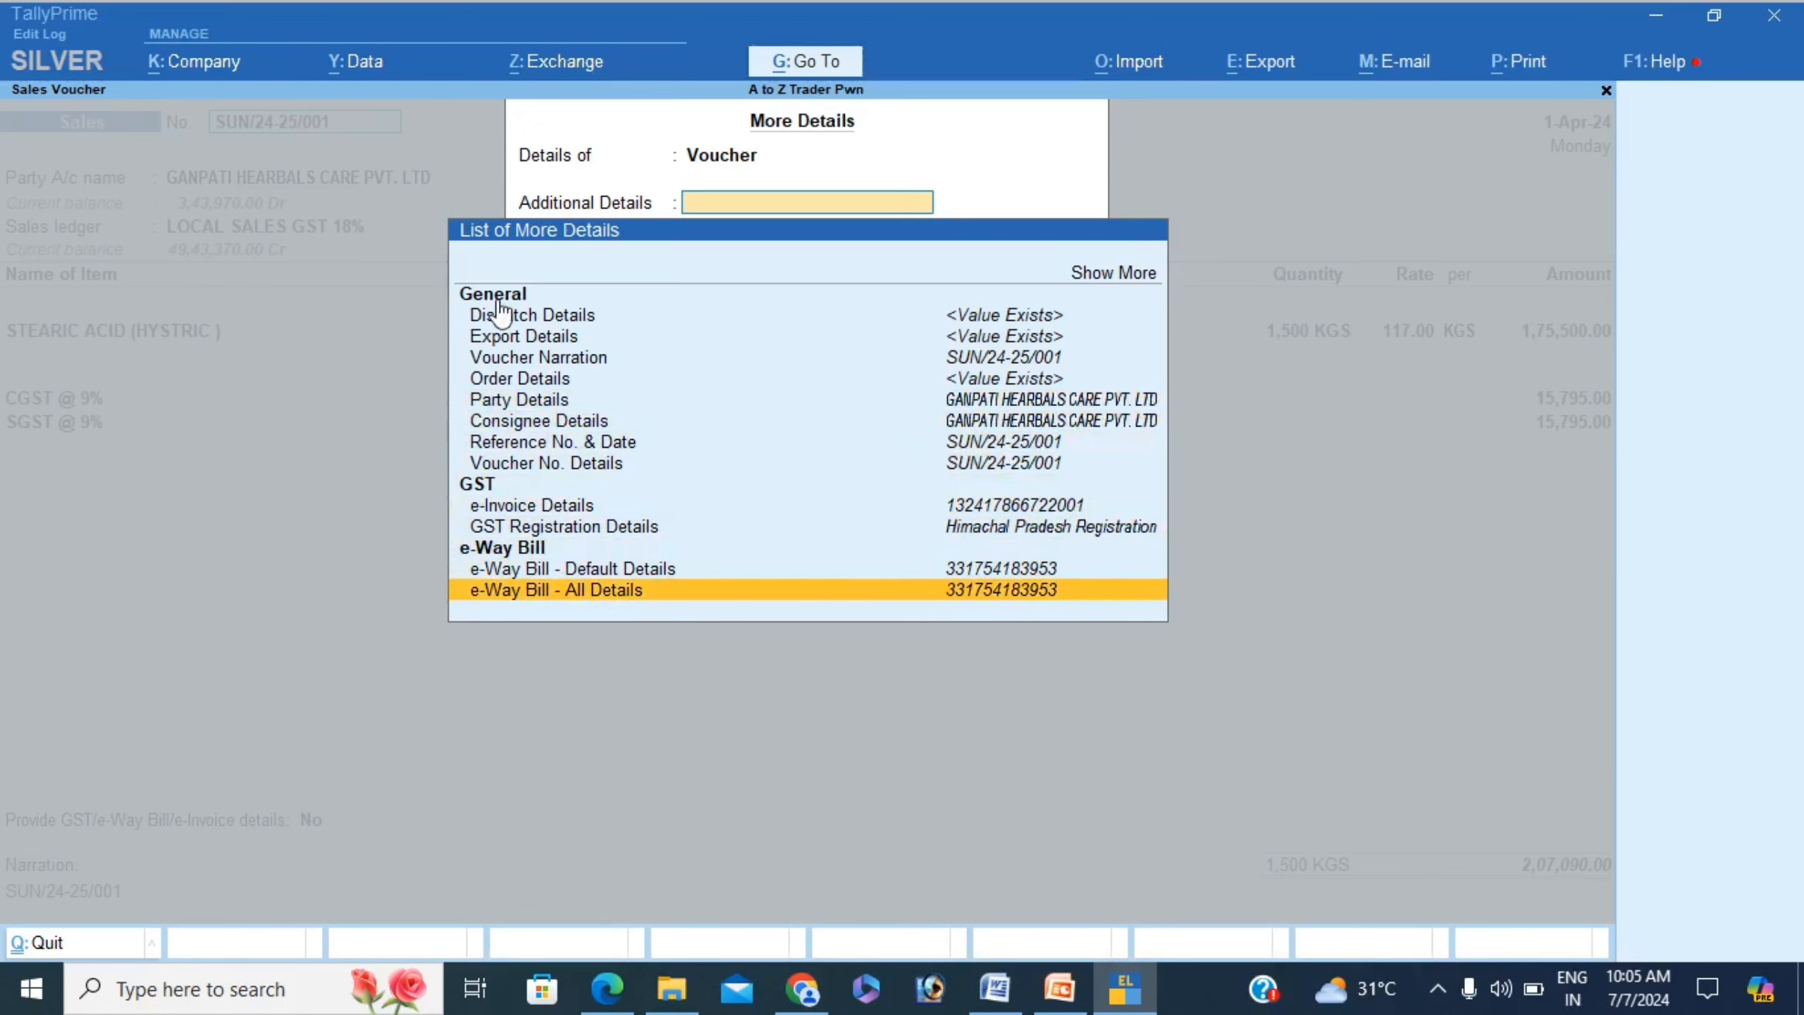